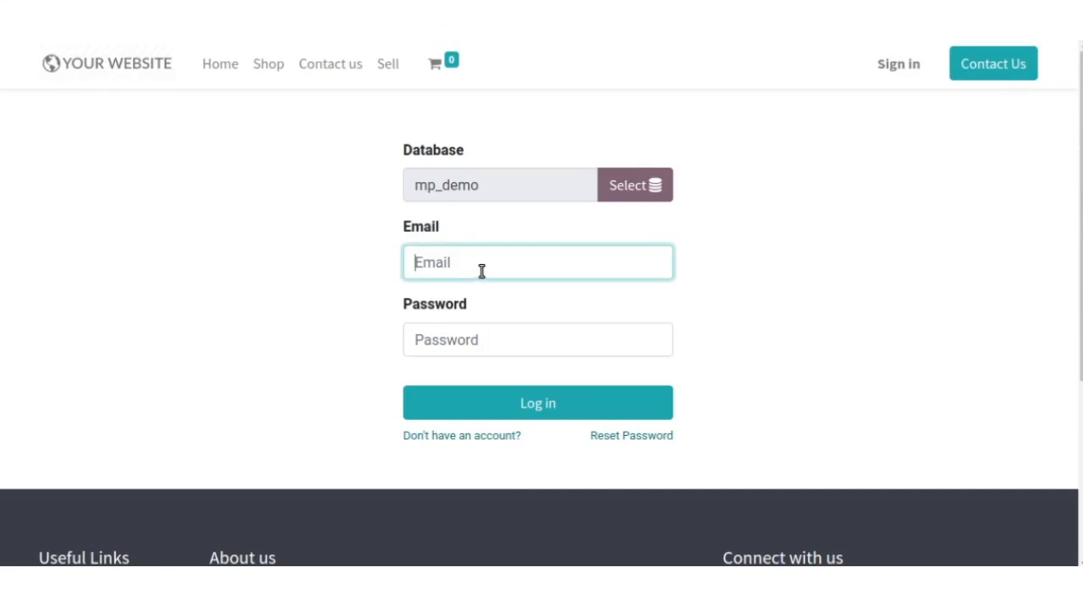
# - Log in to the mp_demo database with the administrator's login name and password
pyautogui.write('admin')
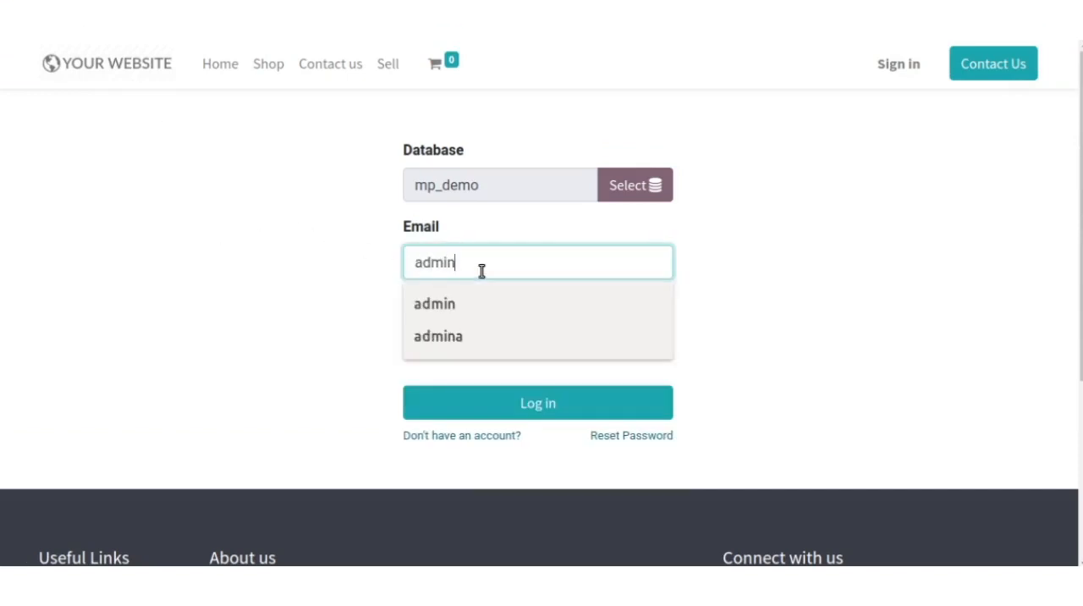
pyautogui.doubleClick(482, 271)
pyautogui.click(479, 303)
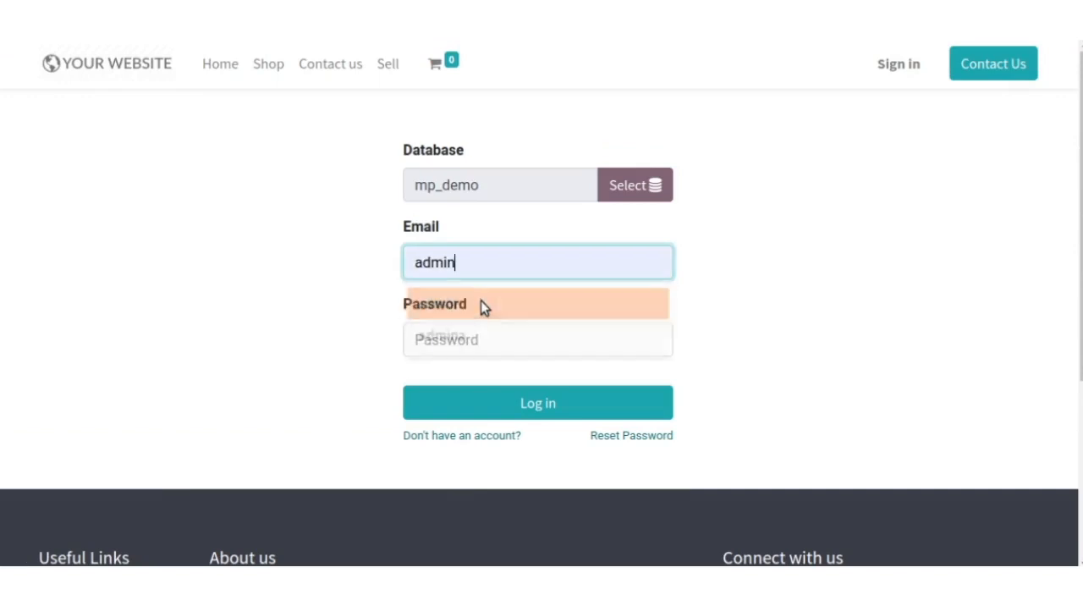
pyautogui.click(494, 336)
pyautogui.write('admin')
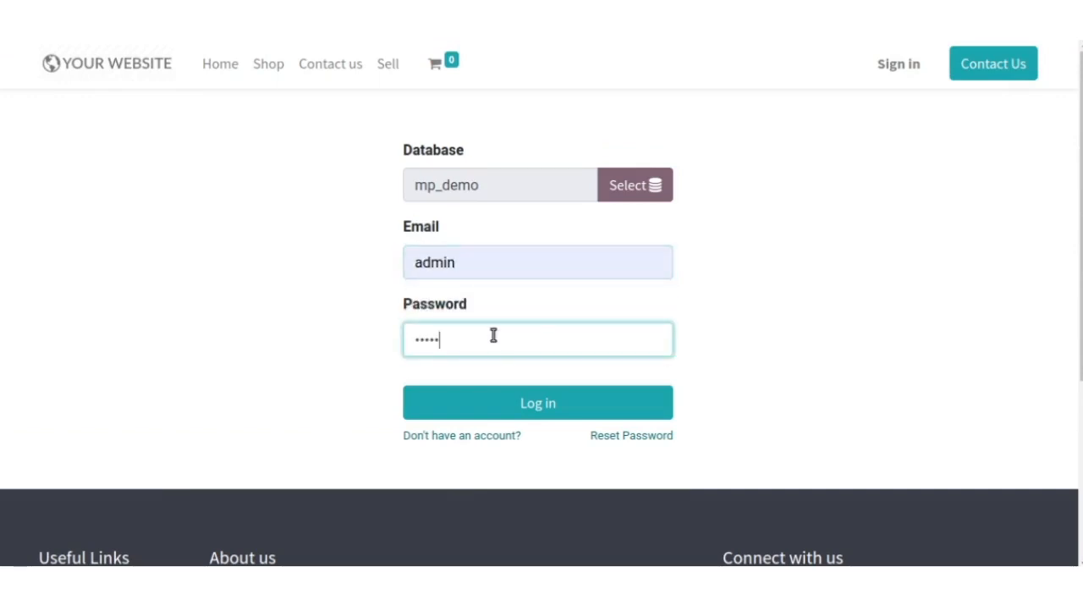
pyautogui.click(514, 404)
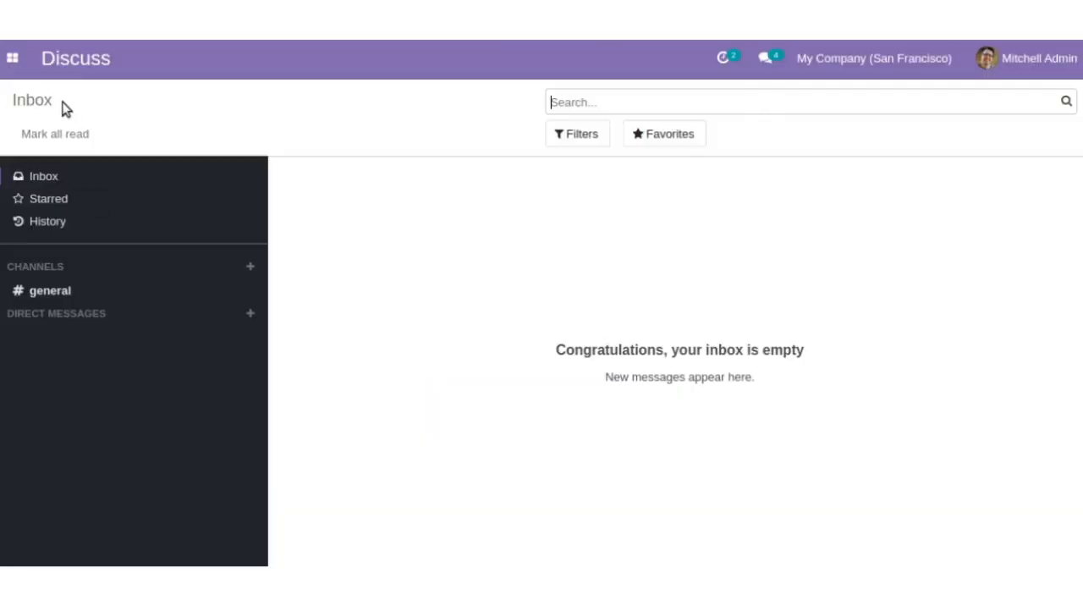
# - Open the marketplace configuration settings of the Seller Dashboard
pyautogui.click(13, 66)
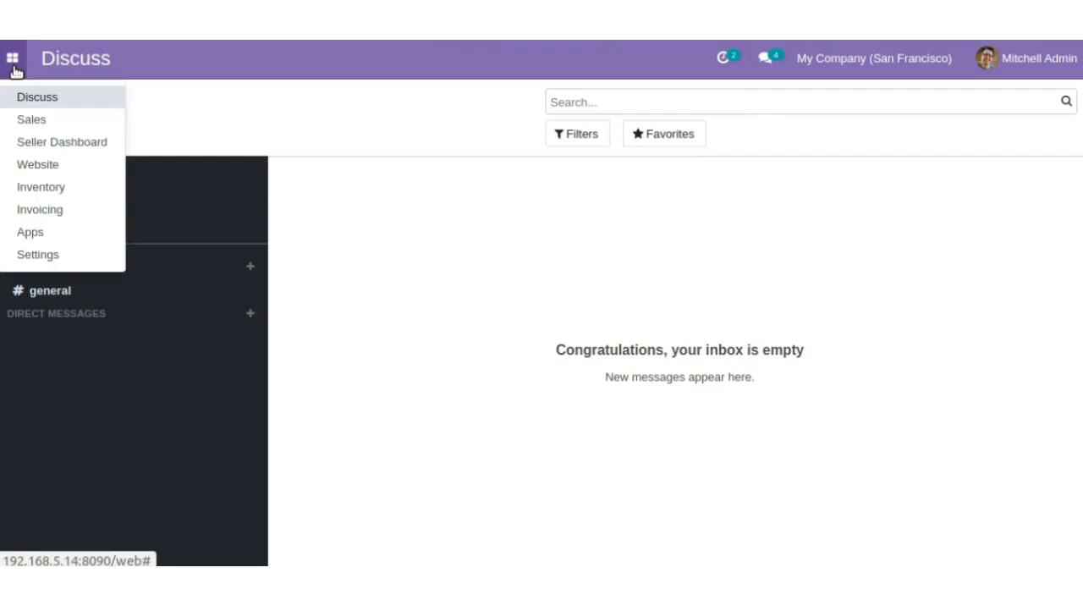
pyautogui.click(45, 146)
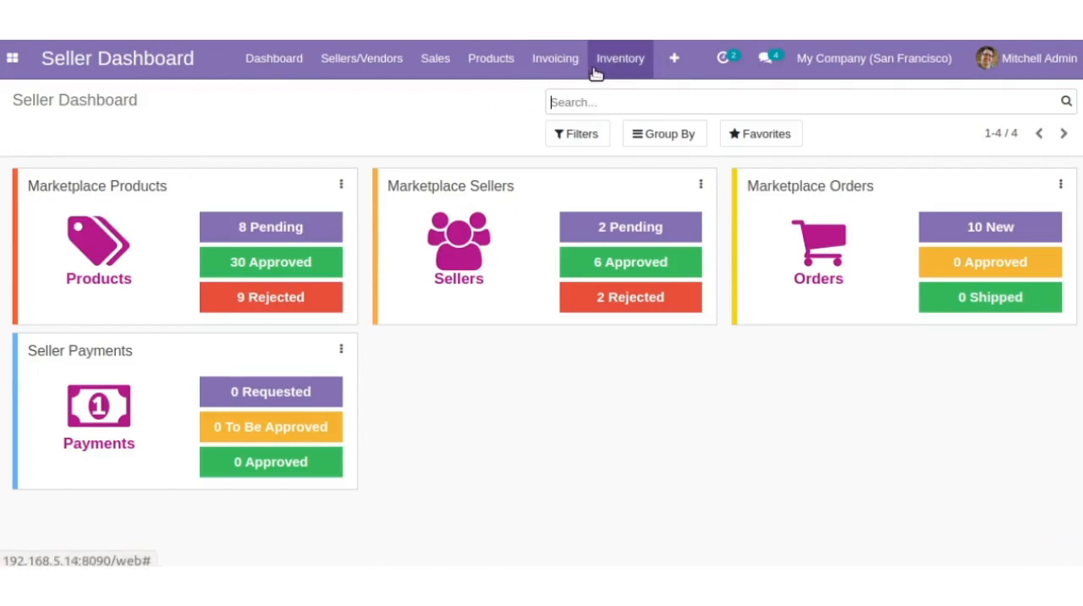
pyautogui.click(661, 72)
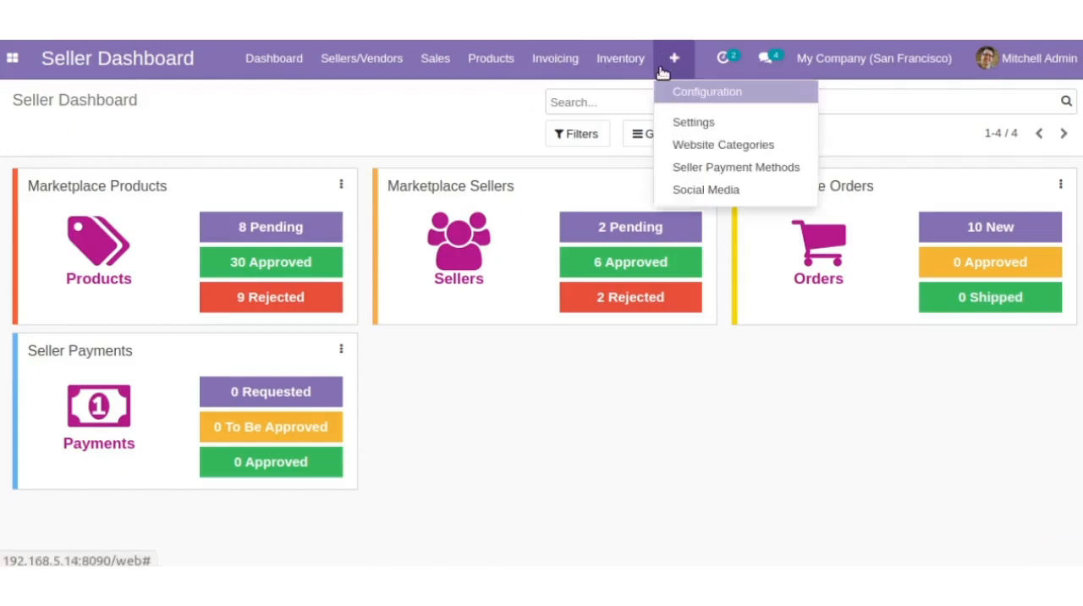
pyautogui.click(690, 125)
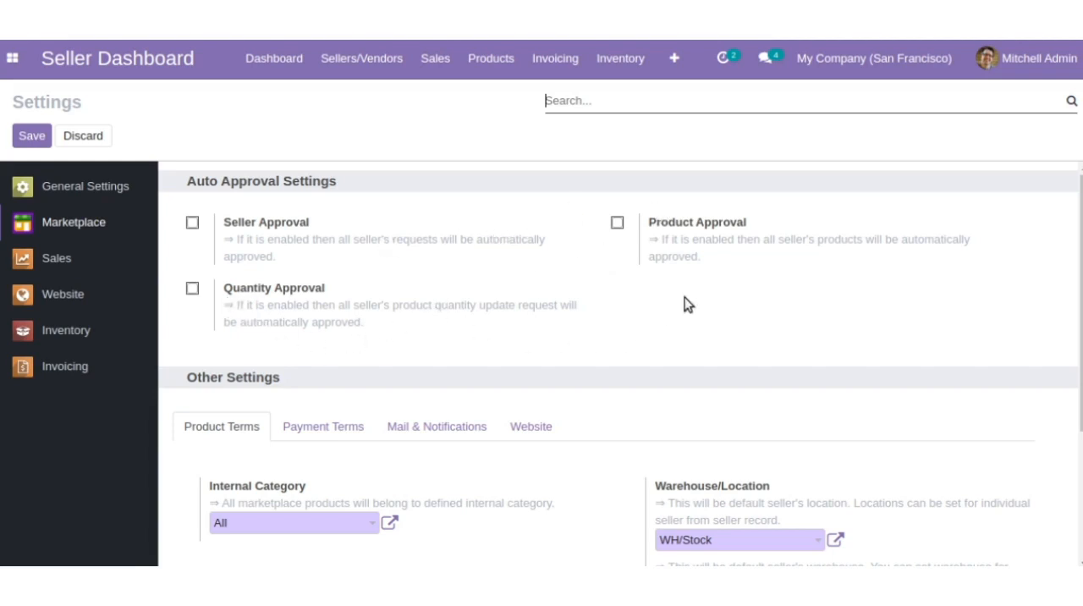
# - Examine the marketplace product terms, including the internal category choices and the Product Variants option
pyautogui.scroll(-3, 685, 303)
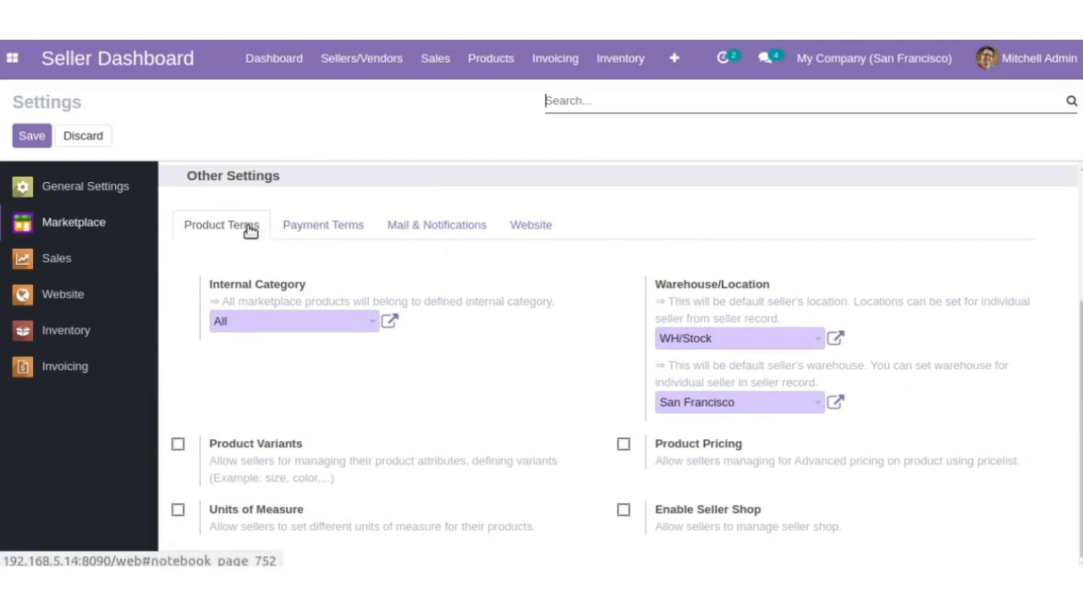
pyautogui.click(285, 319)
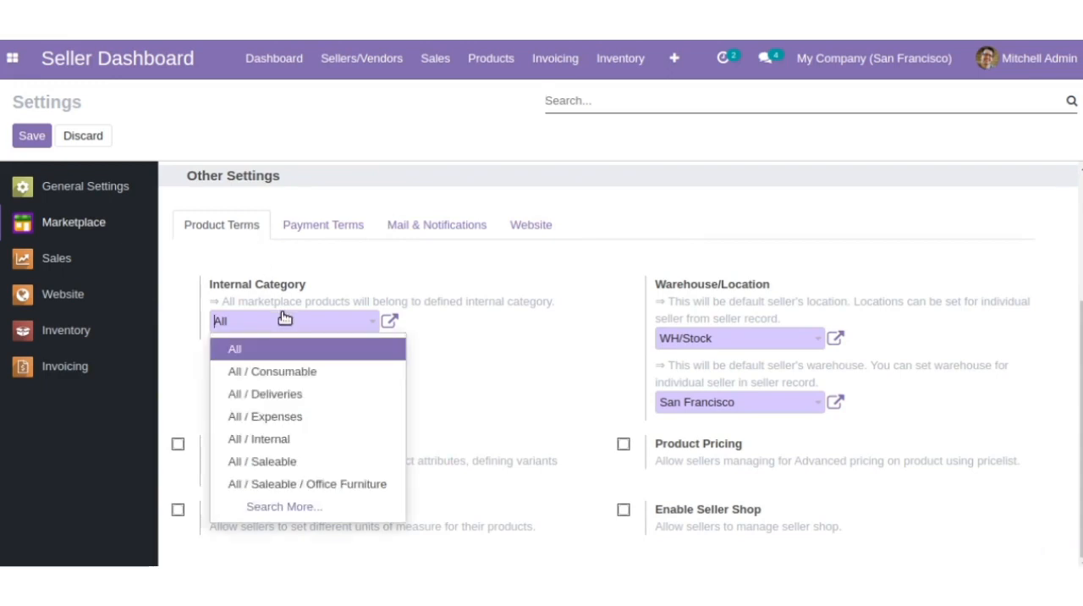
pyautogui.click(285, 319)
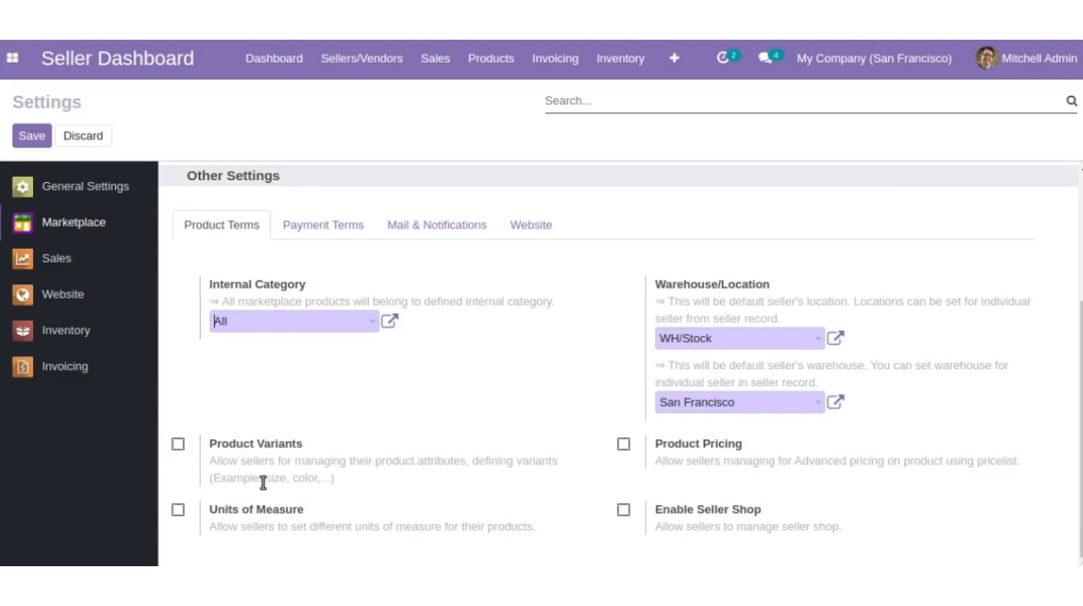
pyautogui.click(179, 443)
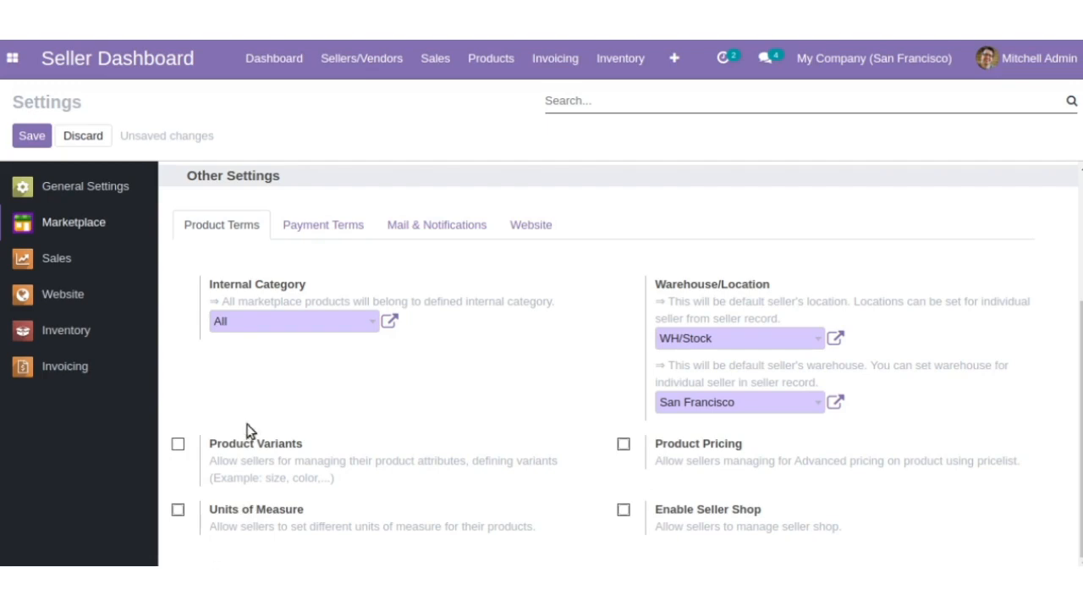
# - Set the global marketplace seller commission to 10.00 % in the payment terms
pyautogui.click(303, 224)
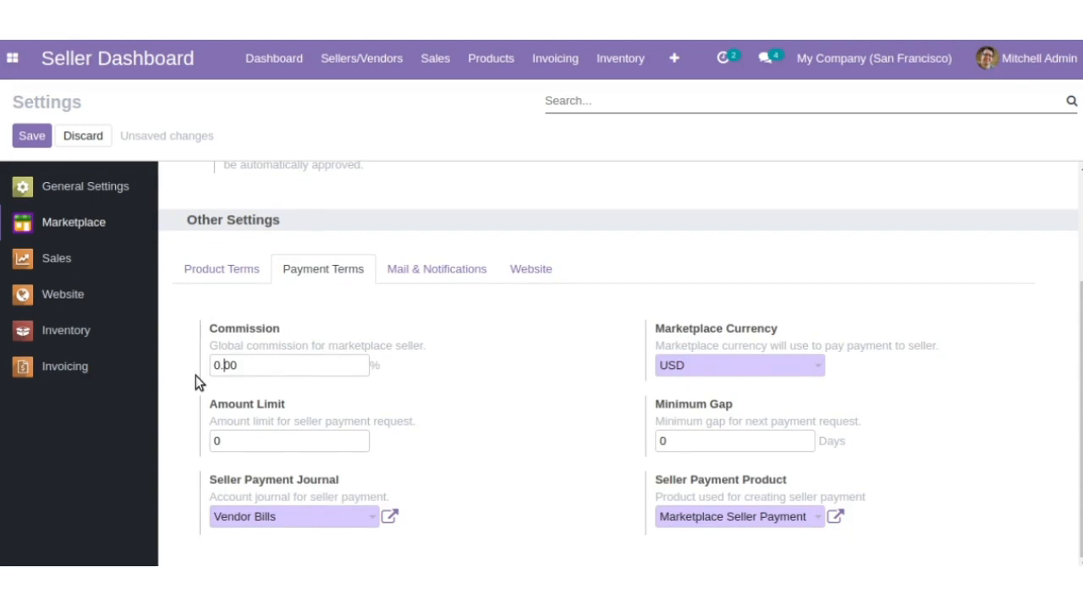
pyautogui.write('1')
pyautogui.press('Right')
pyautogui.press('Right')
pyautogui.click(696, 369)
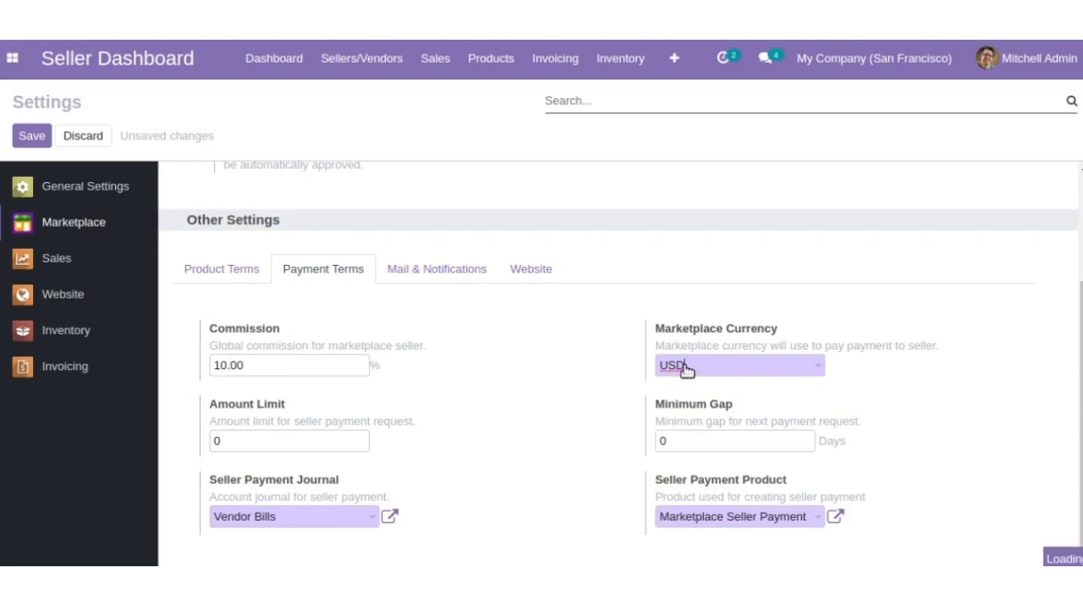
pyautogui.click(300, 440)
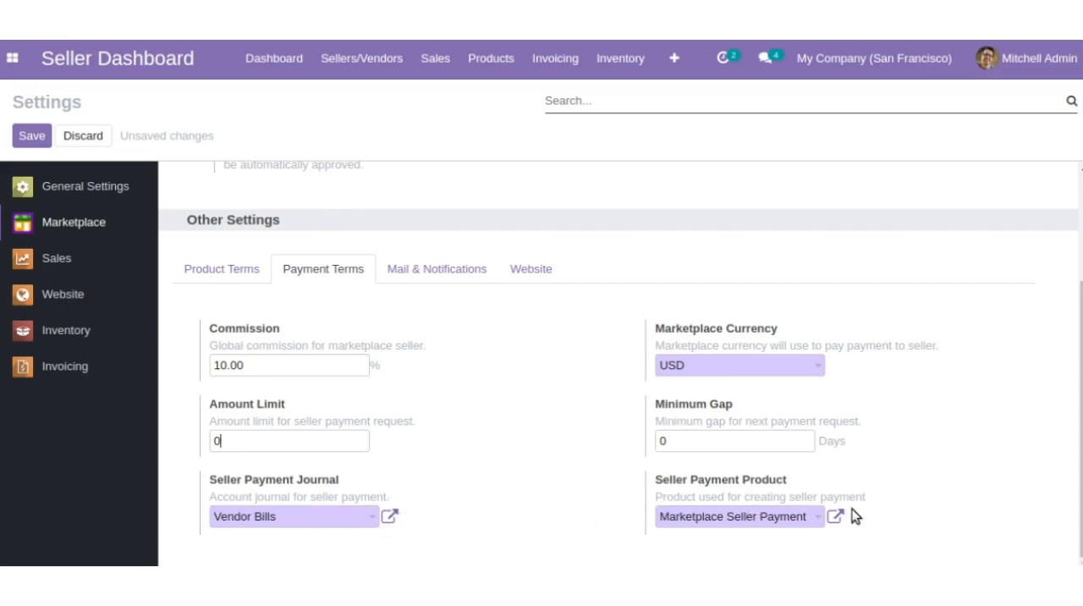
# - Review the mail and notification options for seller requests, approvals or rejections, and new orders
pyautogui.click(482, 268)
pyautogui.scroll(-1, 450, 356)
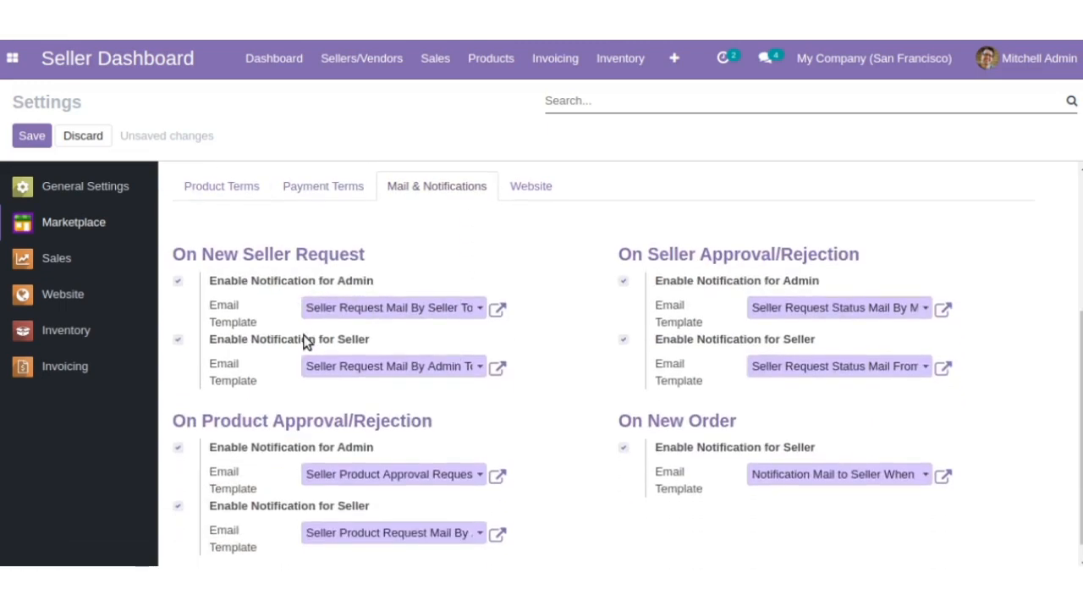
# - Examine the website display options for My Website, such as product count, seller address, policies and recently added products
pyautogui.moveTo(306, 342)
pyautogui.click(532, 187)
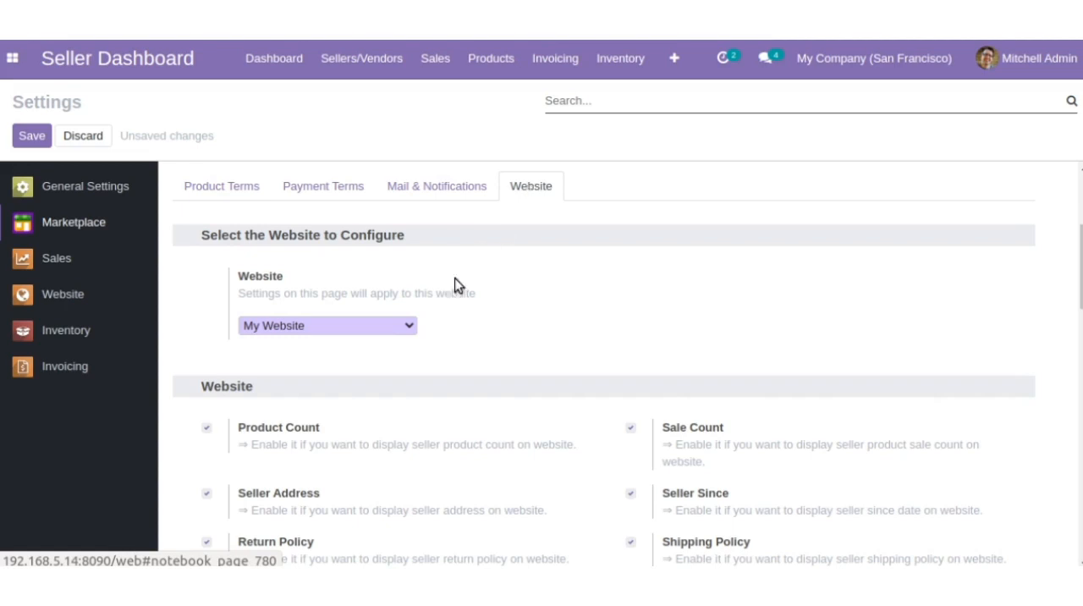
pyautogui.scroll(-1, 375, 352)
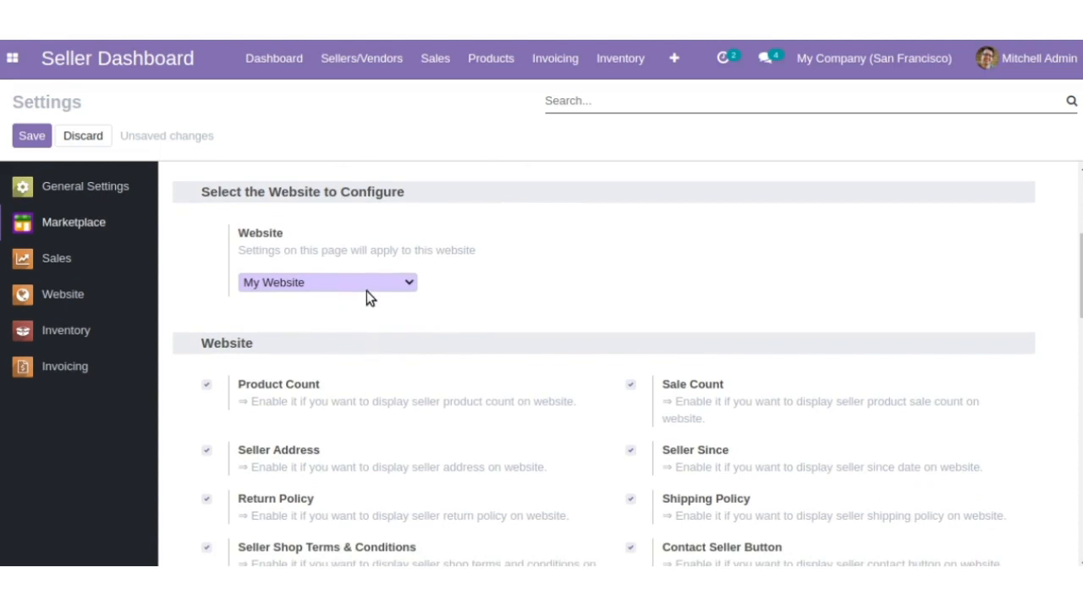
pyautogui.scroll(1, 388, 338)
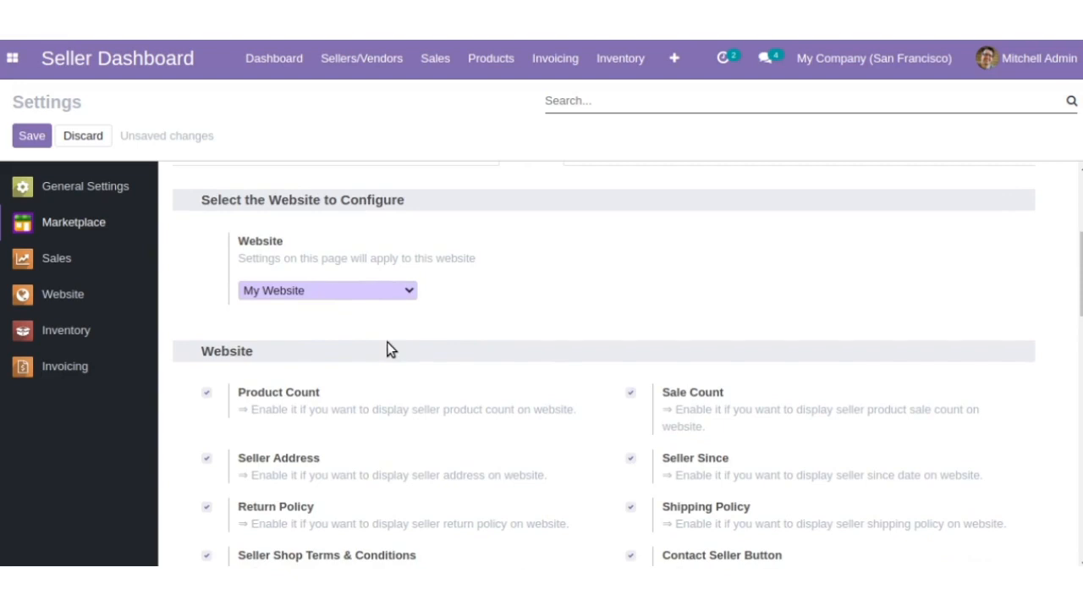
pyautogui.scroll(-1, 390, 349)
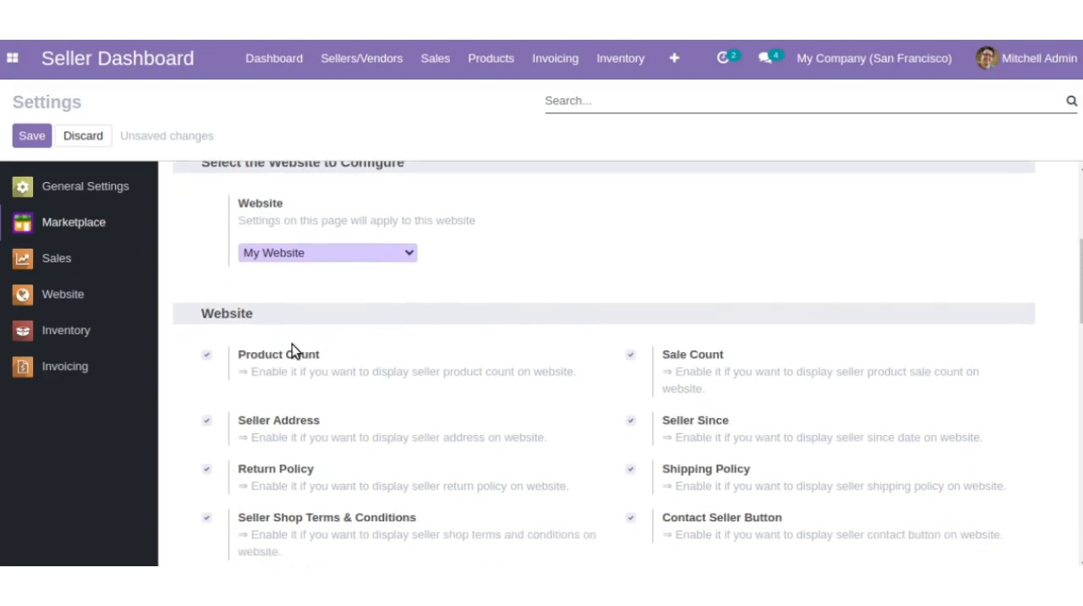
pyautogui.scroll(-1, 264, 356)
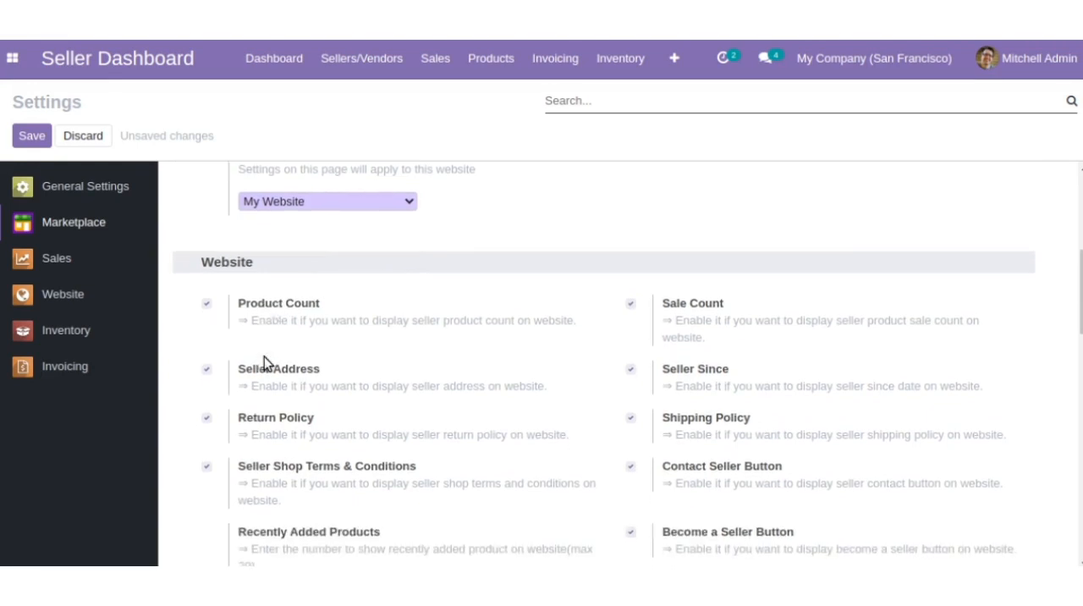
pyautogui.scroll(-1, 275, 292)
pyautogui.scroll(-1, 281, 311)
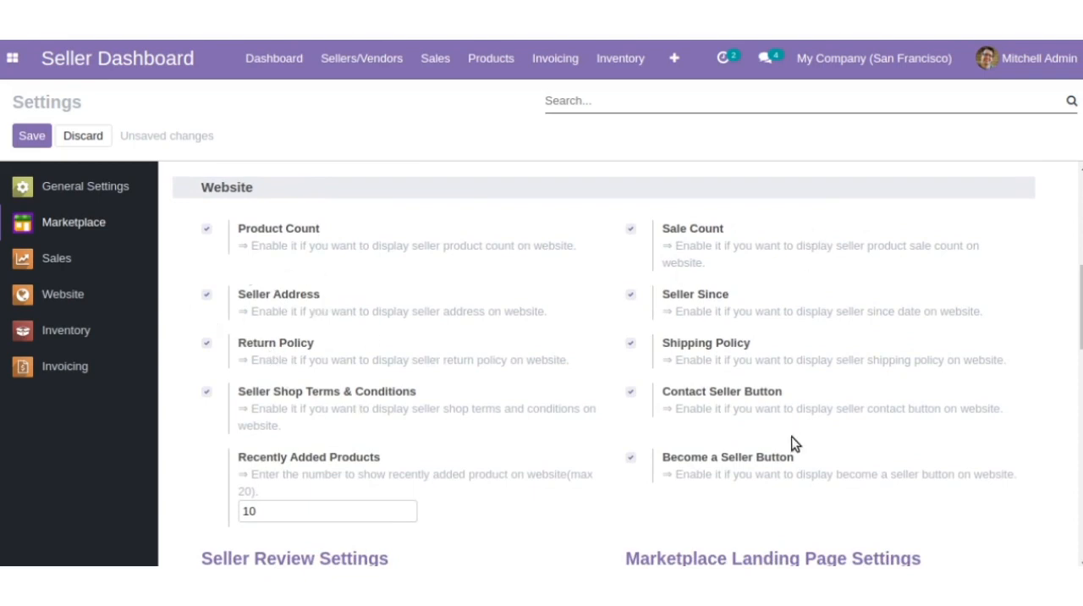
# - Review the seller review settings, marketplace landing page options and the landing page link labels
pyautogui.scroll(-2, 310, 542)
pyautogui.scroll(-4, 310, 542)
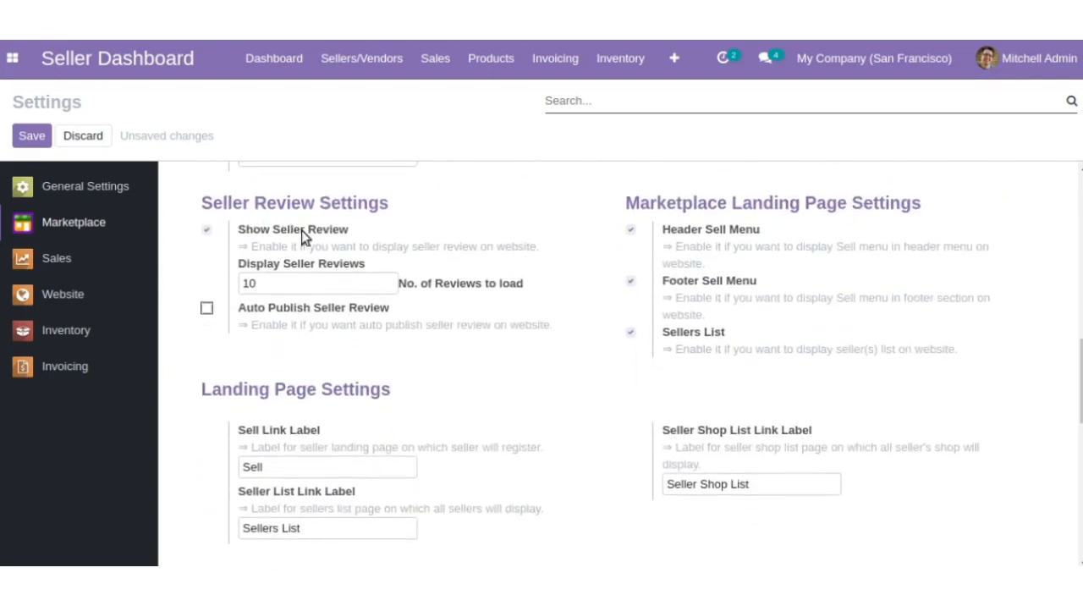
pyautogui.click(315, 284)
pyautogui.scroll(-2, 556, 345)
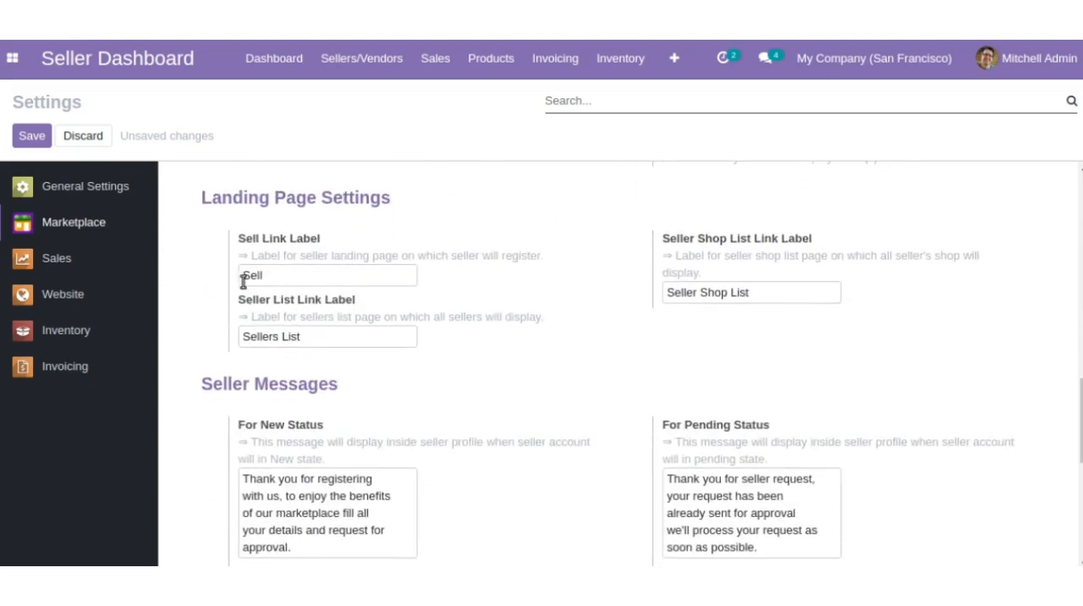
pyautogui.moveTo(243, 276); pyautogui.dragTo(282, 277)
pyautogui.click(282, 276)
# - Read the seller status messages, the review feedback message and the landing page banner setting
pyautogui.scroll(-5, 372, 379)
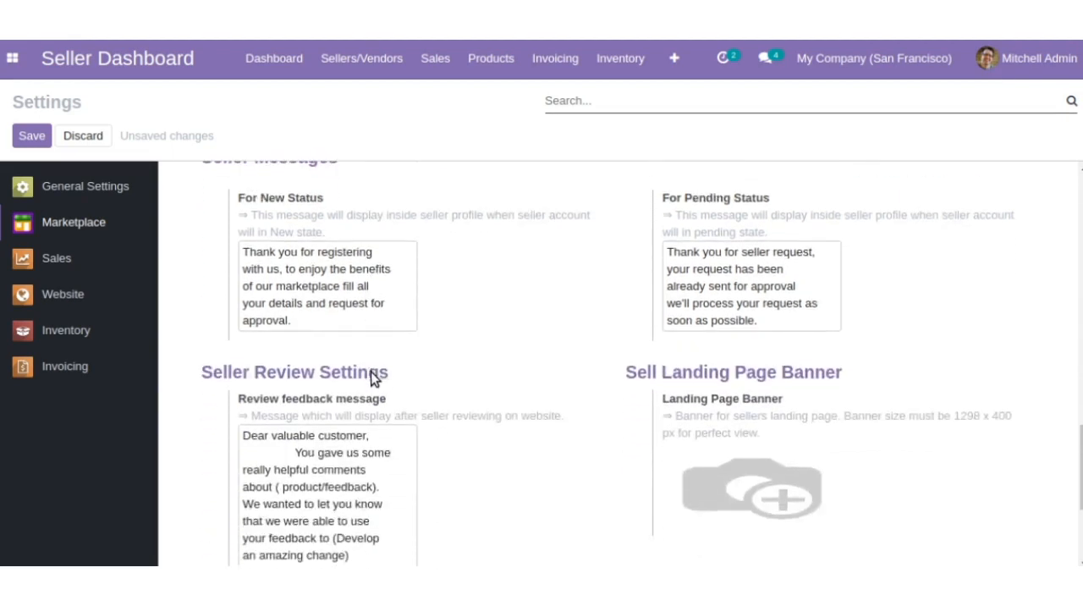
pyautogui.scroll(2, 372, 309)
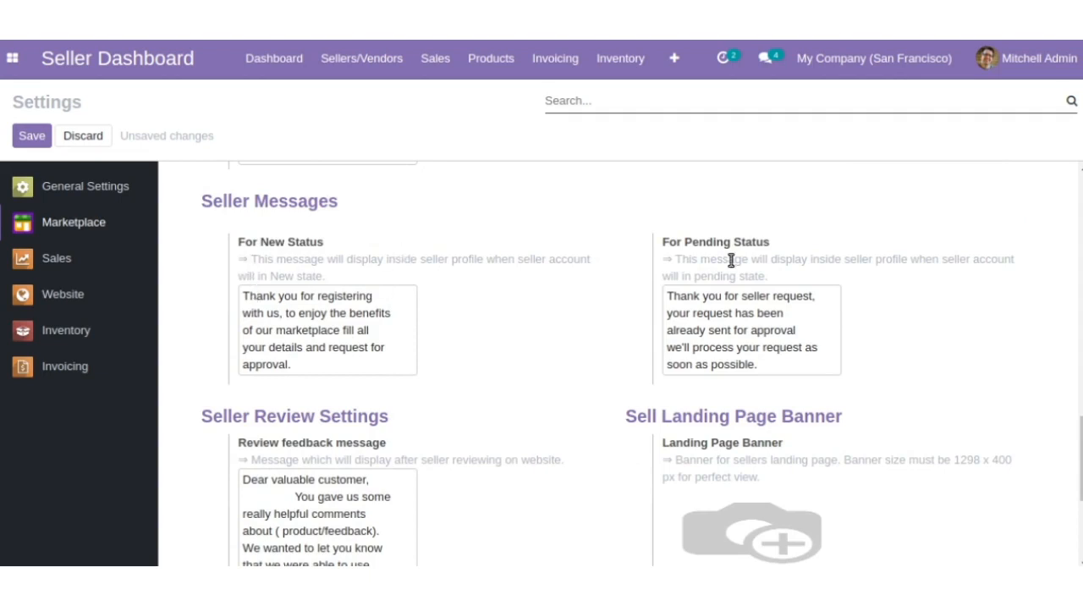
pyautogui.scroll(-2, 591, 359)
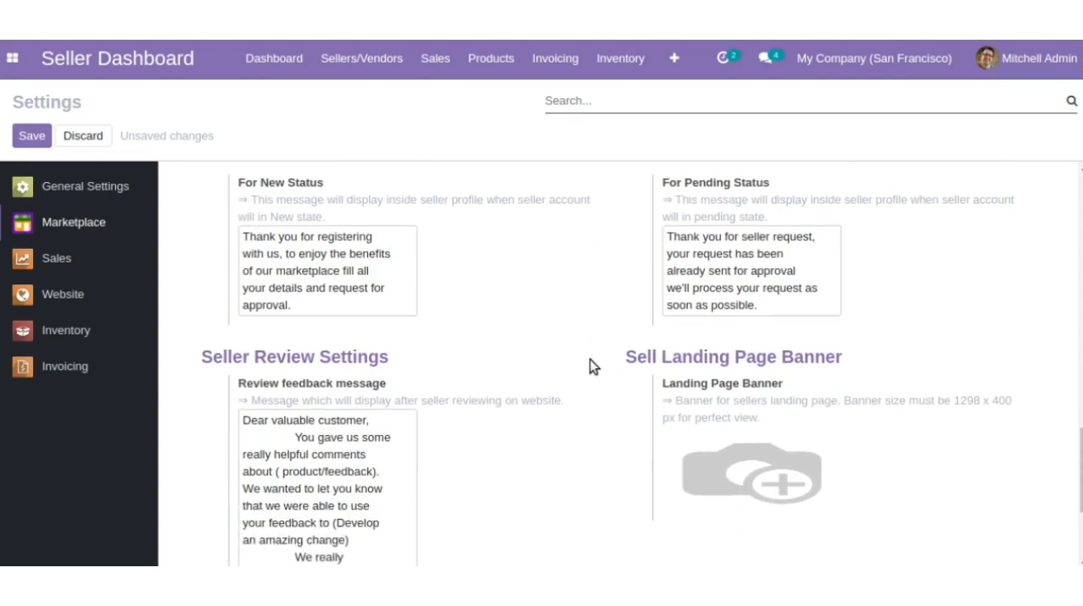
pyautogui.scroll(-1, 404, 429)
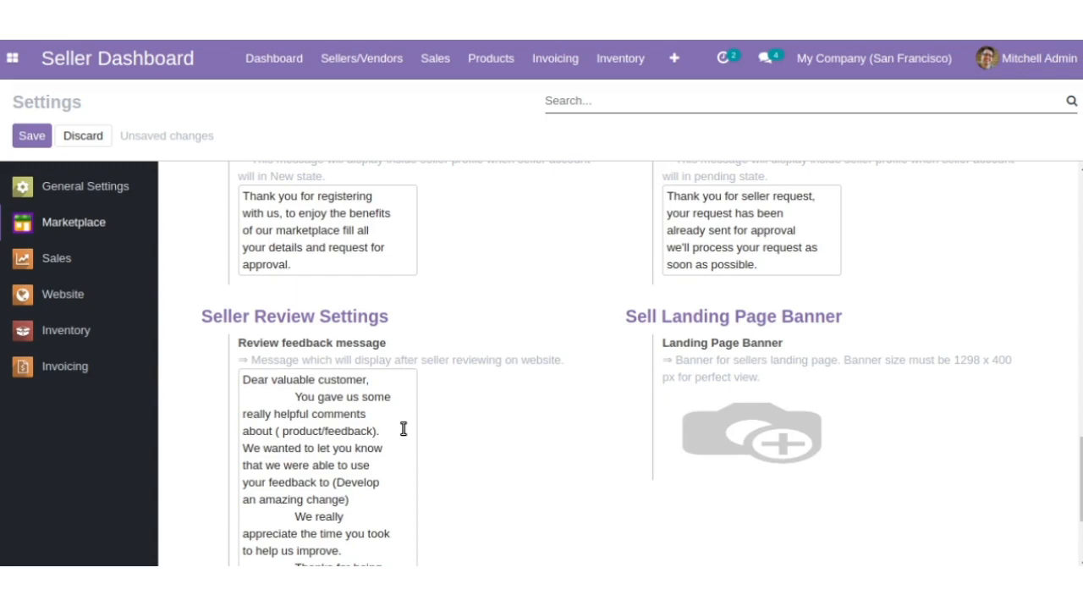
pyautogui.scroll(-1, 694, 417)
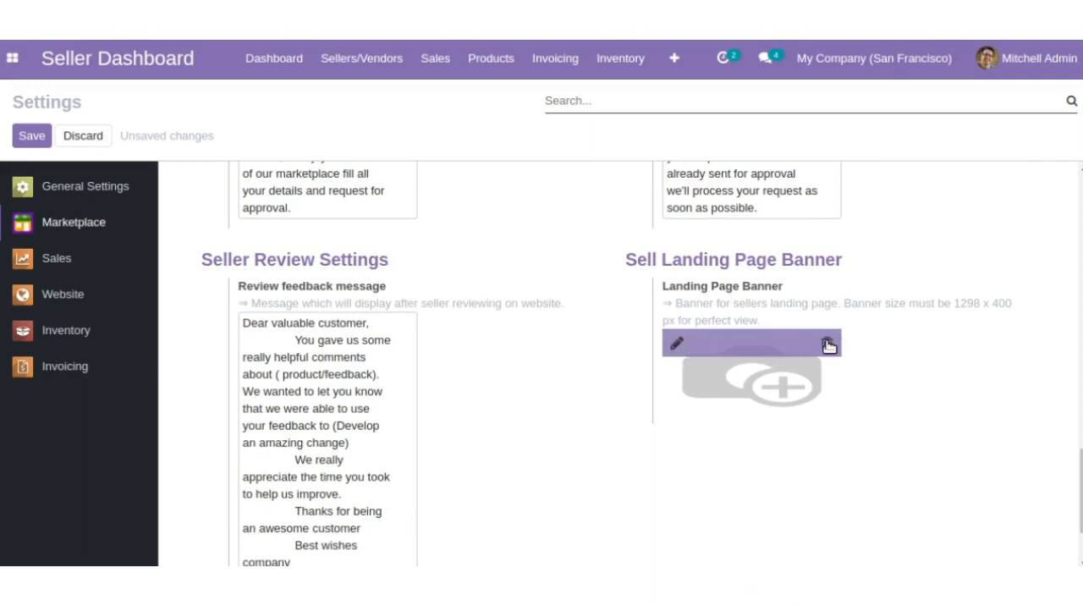
# - Enable Marketplace Terms & Conditions for the seller sign-up page and read through their text
pyautogui.scroll(-2, 826, 340)
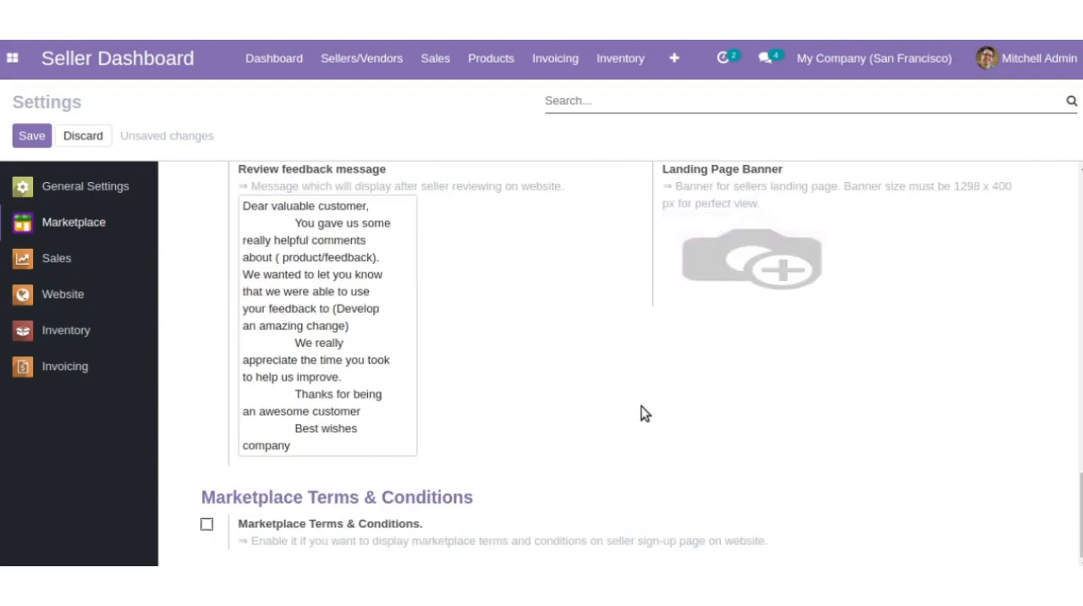
pyautogui.click(206, 525)
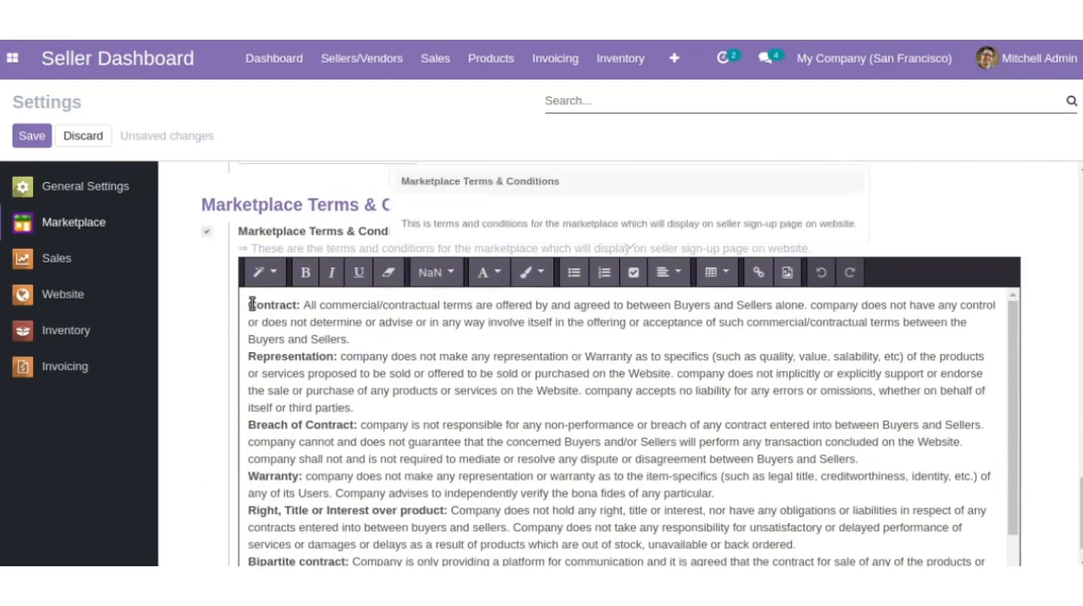
pyautogui.moveTo(252, 305); pyautogui.dragTo(584, 458)
pyautogui.click(585, 459)
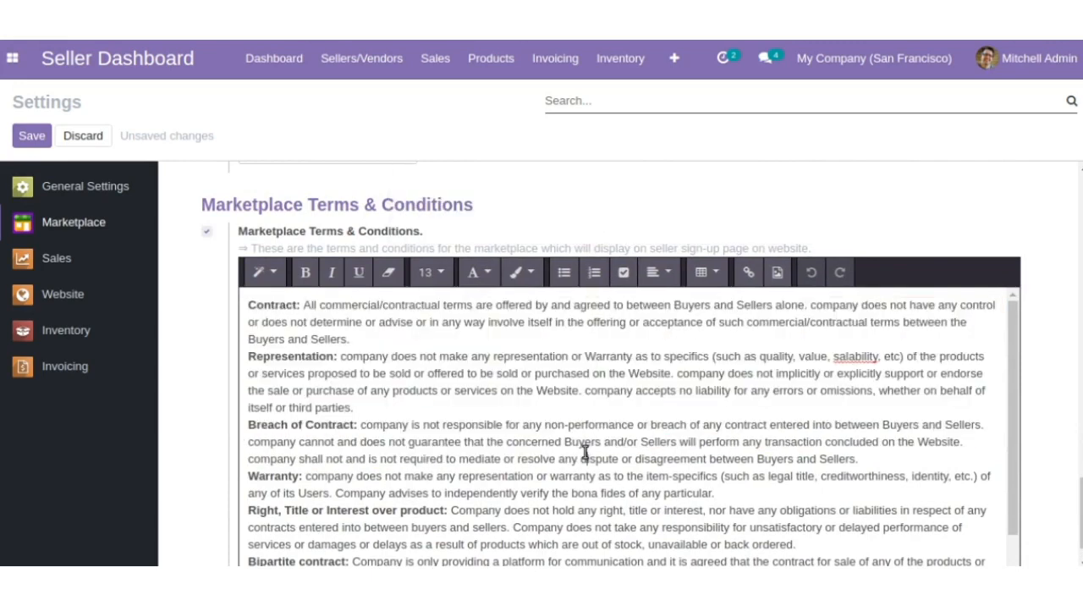
pyautogui.scroll(-1, 589, 565)
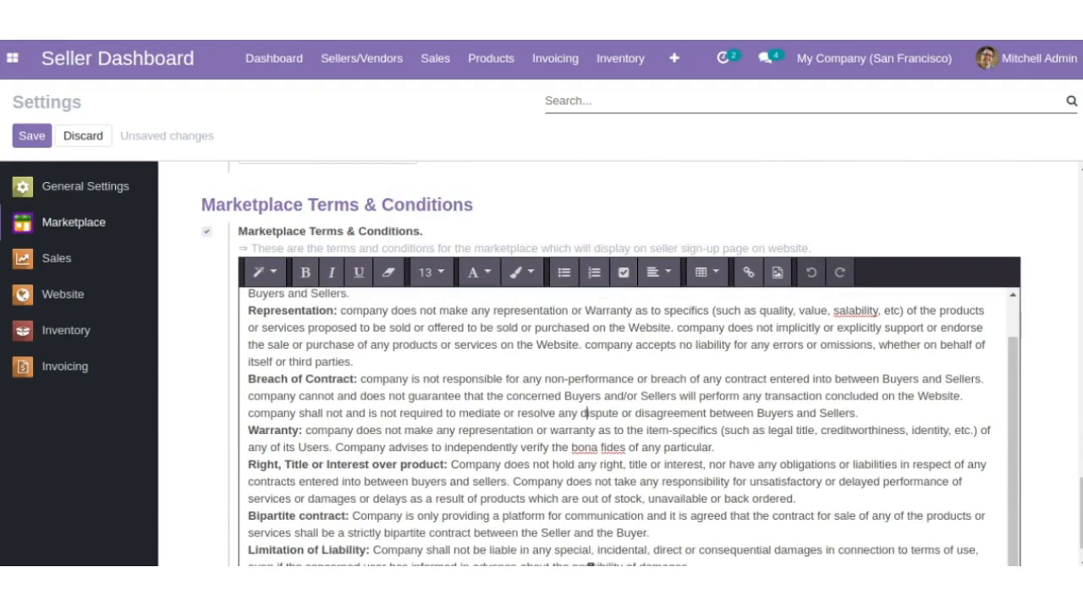
pyautogui.scroll(-1, 1046, 276)
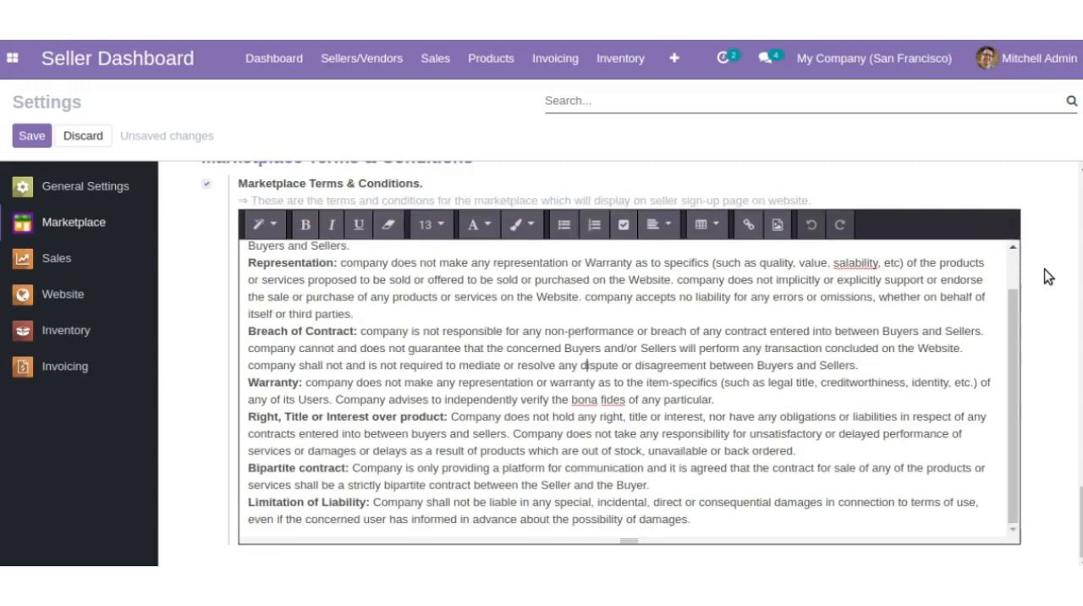
pyautogui.scroll(3, 1048, 276)
pyautogui.scroll(10, 1048, 276)
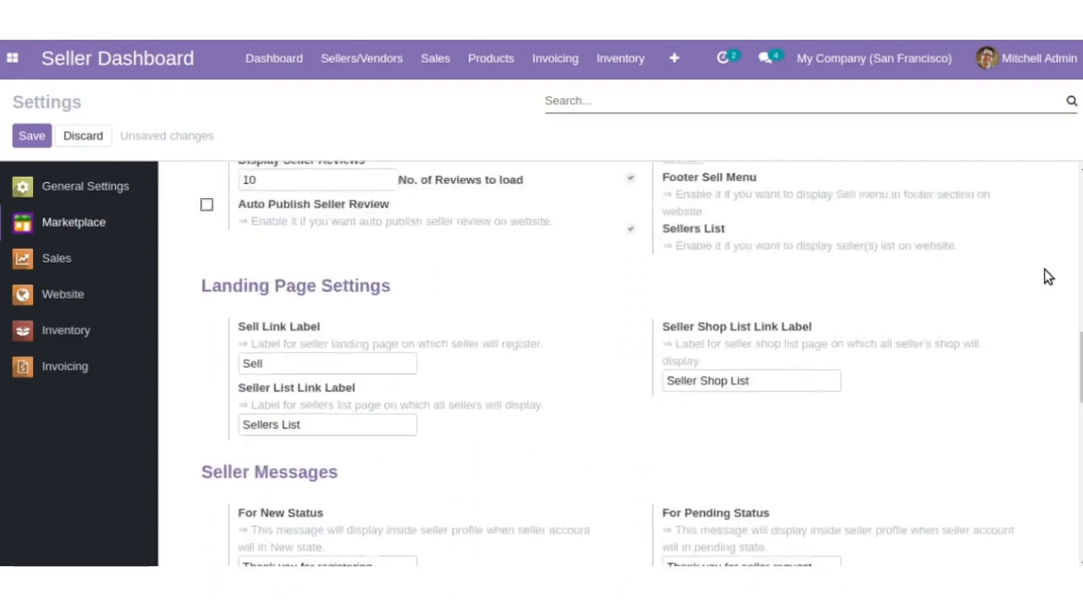
# - Save the changed marketplace settings
pyautogui.scroll(10, 1046, 276)
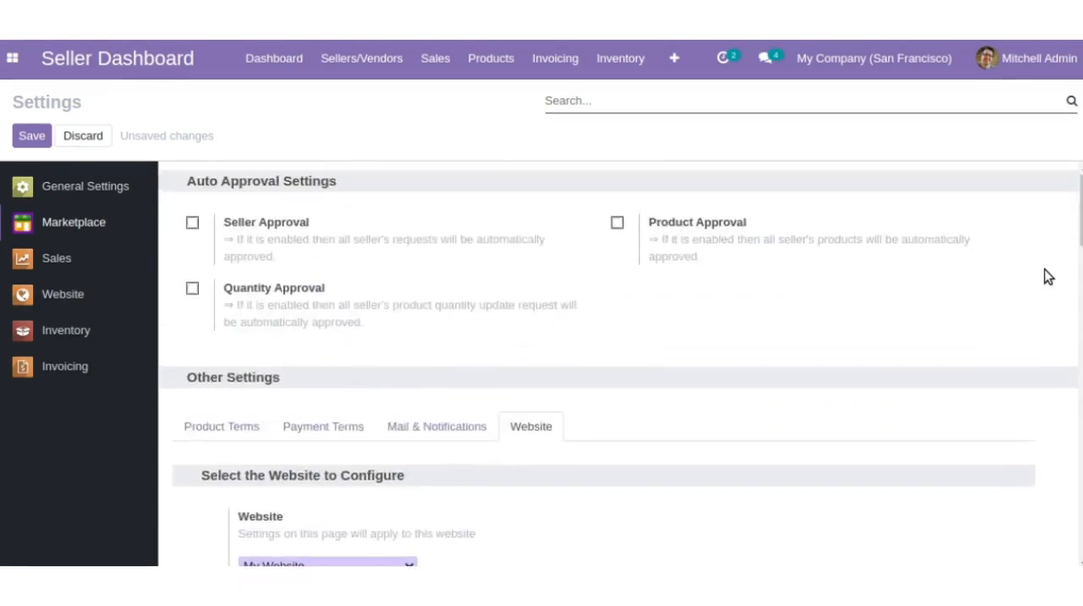
pyautogui.click(30, 137)
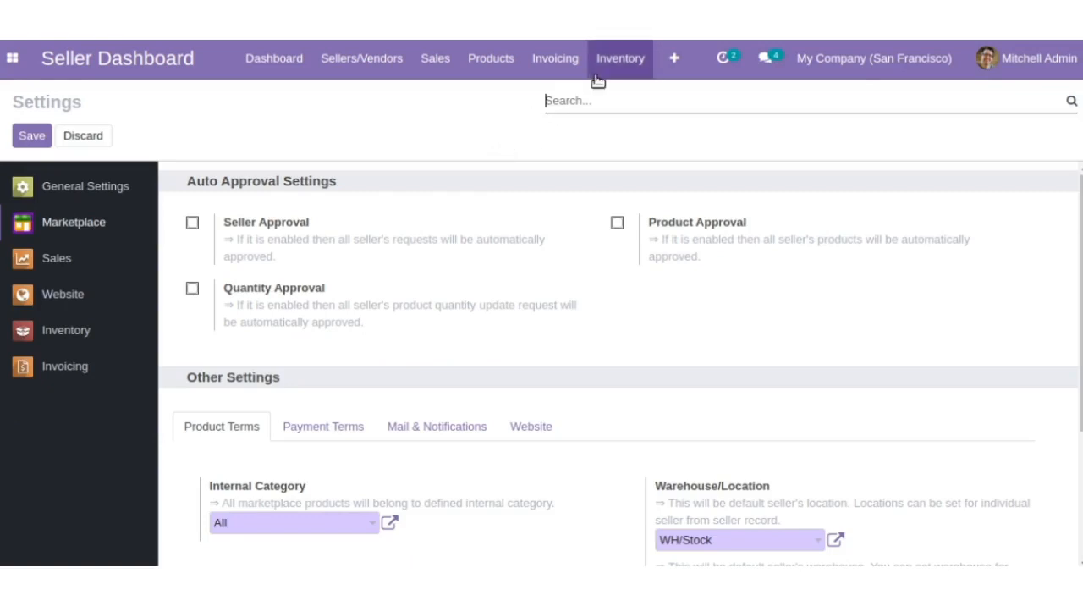
# - Look through the website categories and open the Desks category for editing to examine its name, parent category and website fields
pyautogui.click(668, 69)
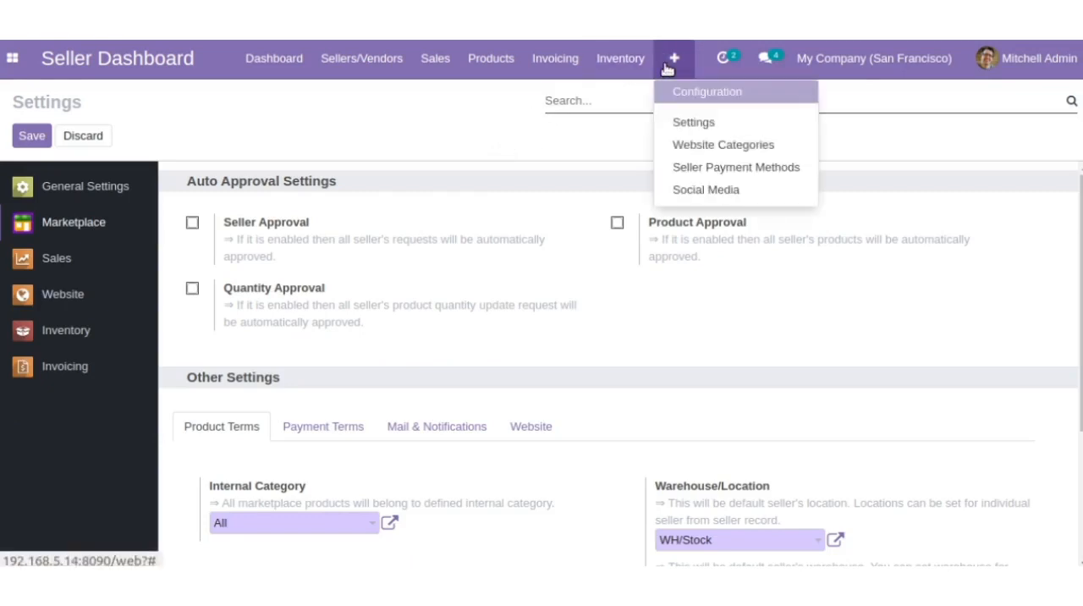
pyautogui.click(704, 148)
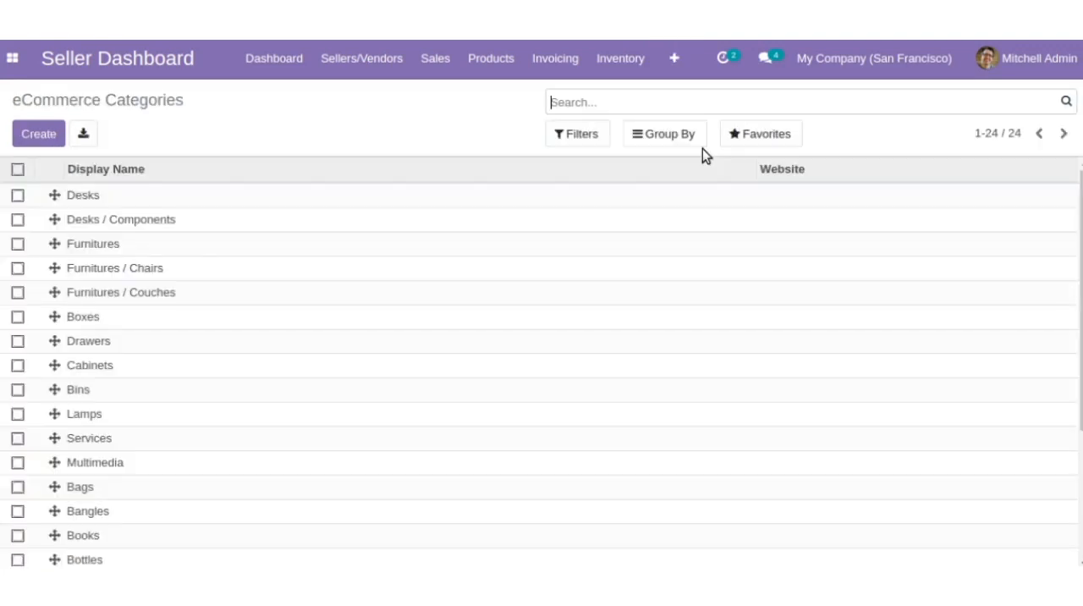
pyautogui.scroll(-3, 677, 392)
pyautogui.scroll(3, 677, 391)
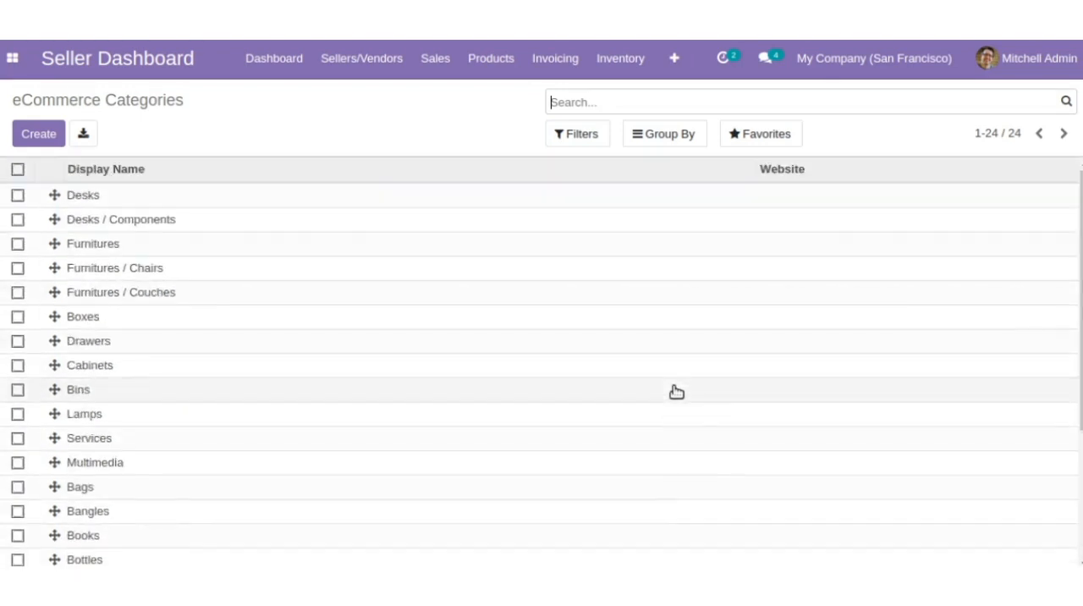
pyautogui.click(137, 199)
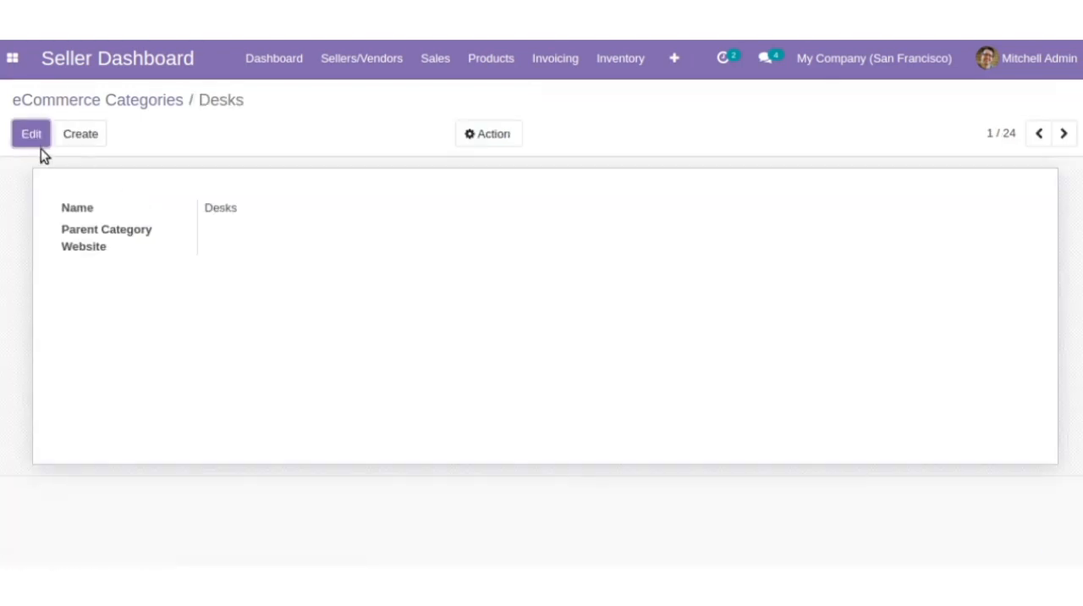
pyautogui.click(31, 133)
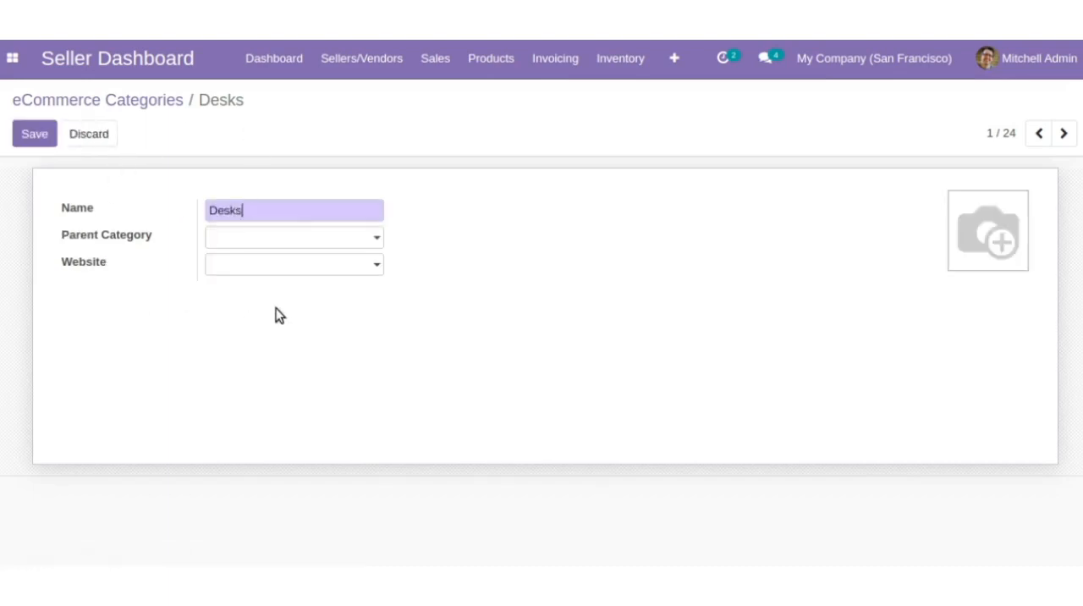
# - Examine the seller payment methods and open the Cash payment method for editing
pyautogui.click(675, 61)
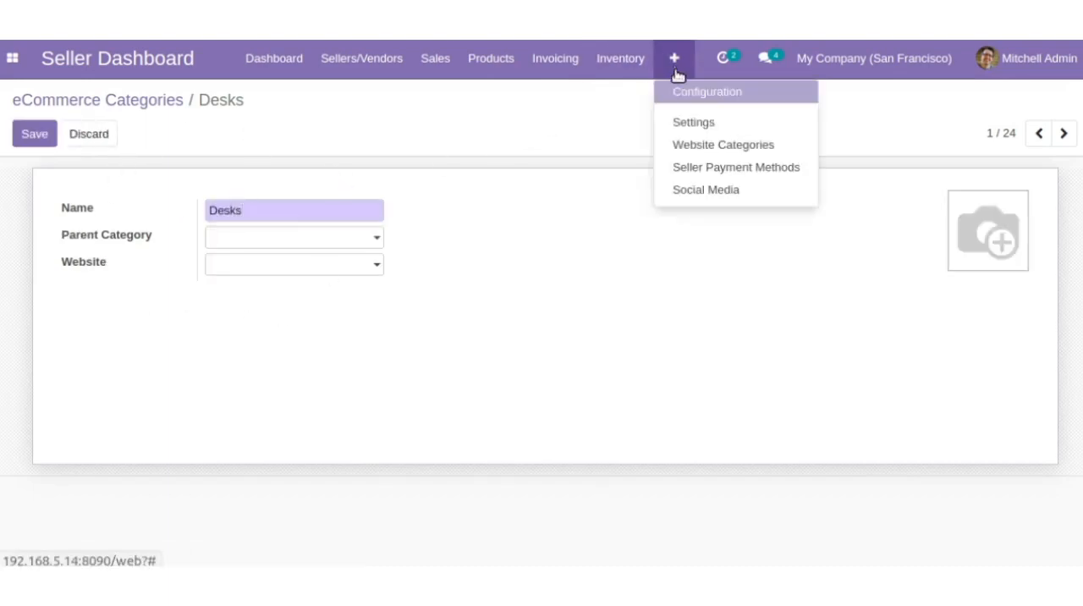
pyautogui.click(705, 167)
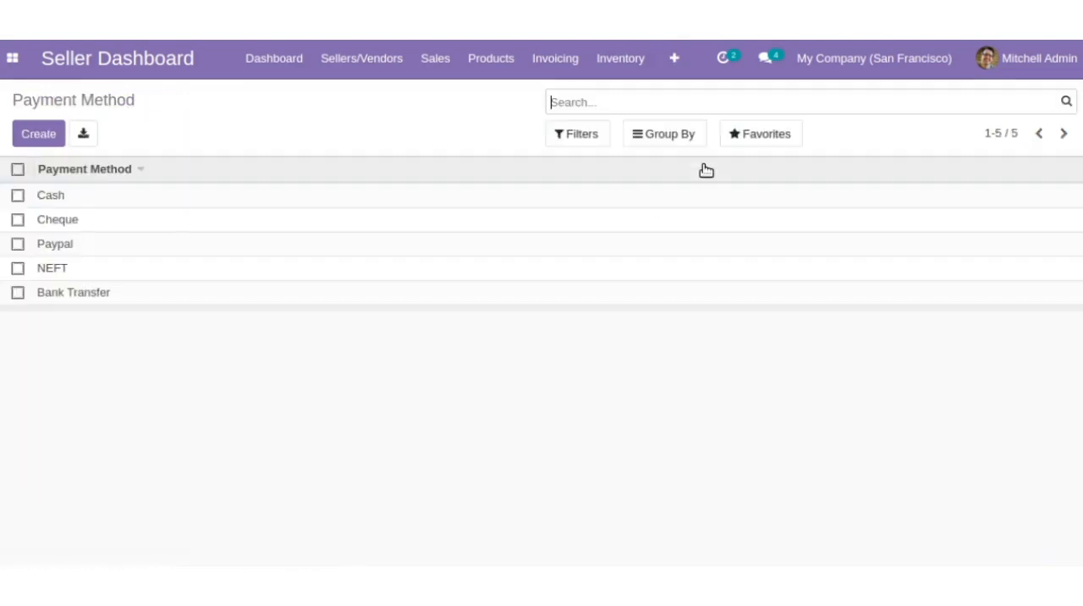
pyautogui.click(139, 207)
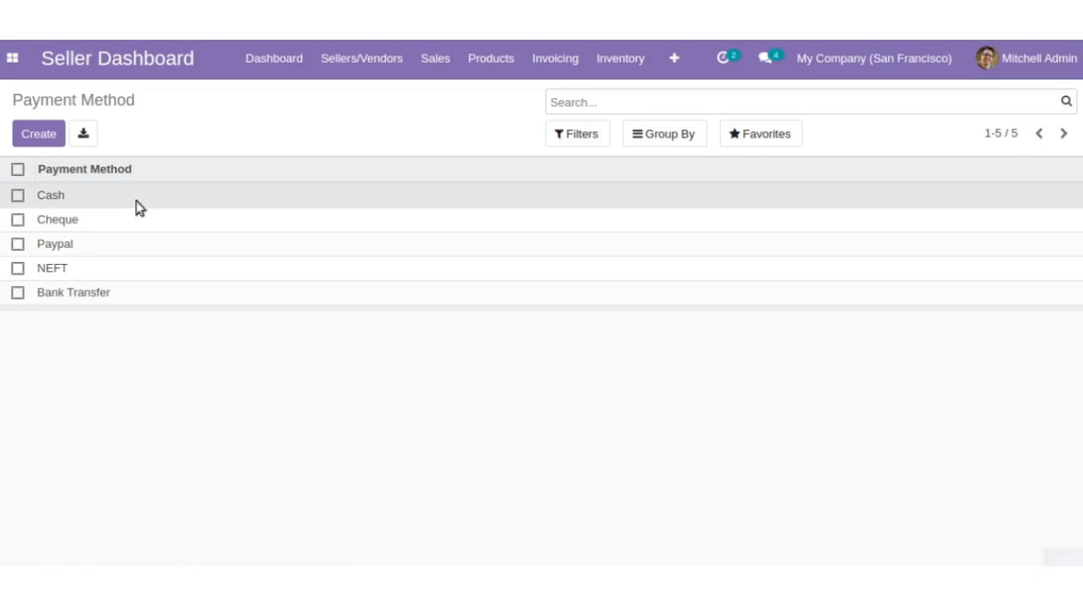
pyautogui.click(46, 134)
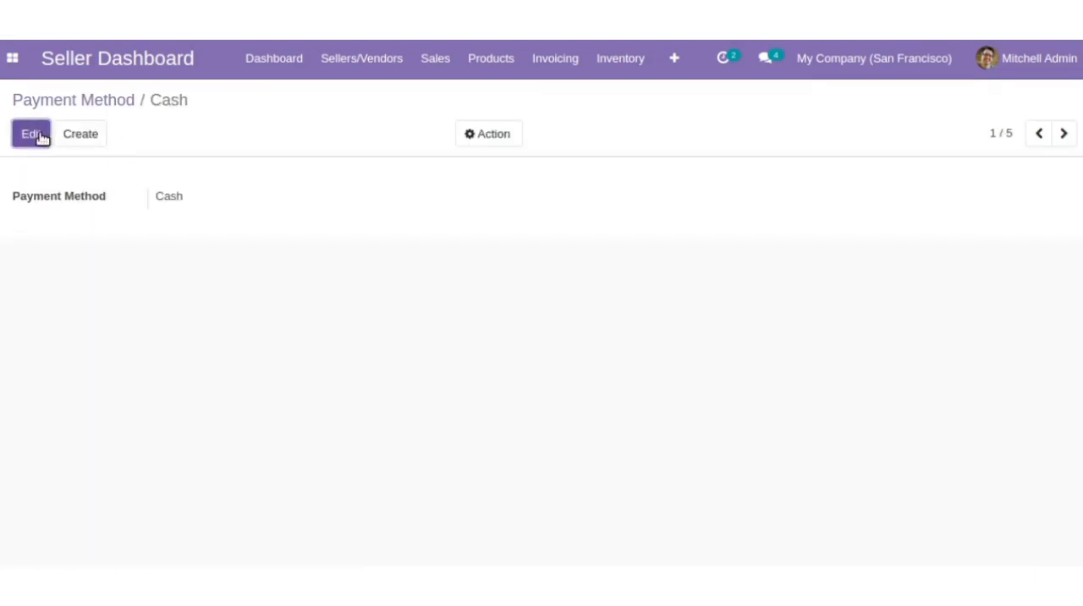
pyautogui.doubleClick(193, 196)
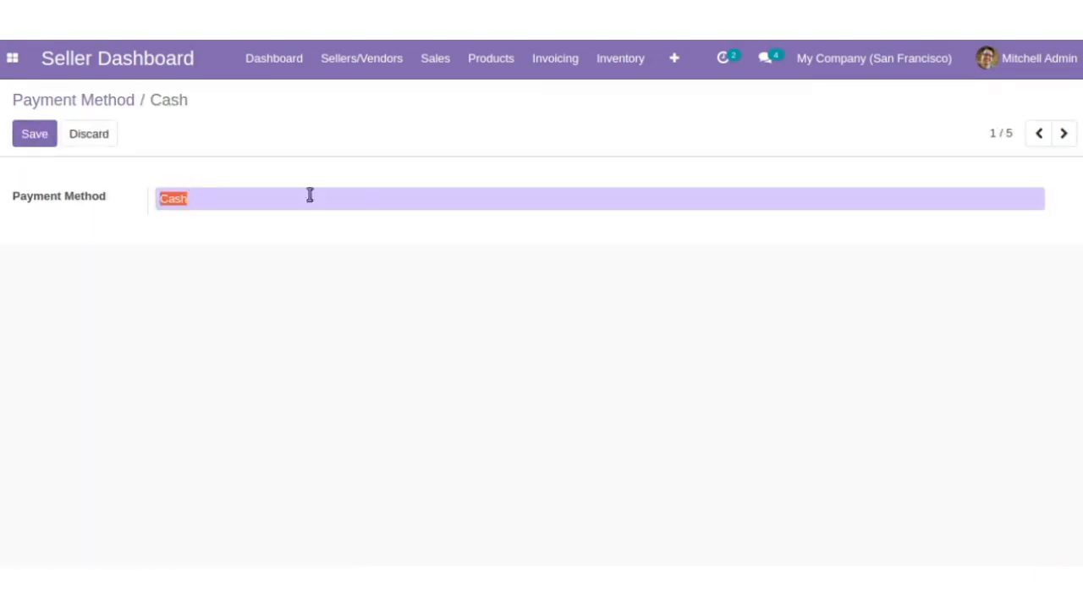
pyautogui.click(351, 191)
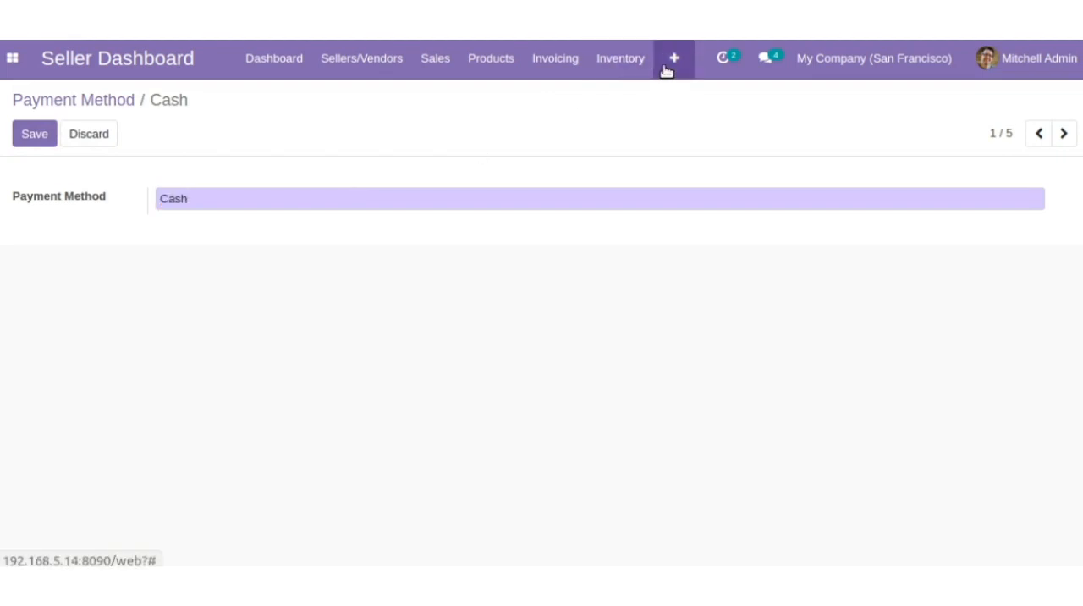
# - Open the Facebook record in the marketplace social media for editing, check its image, name and base URL, and save it
pyautogui.click(669, 71)
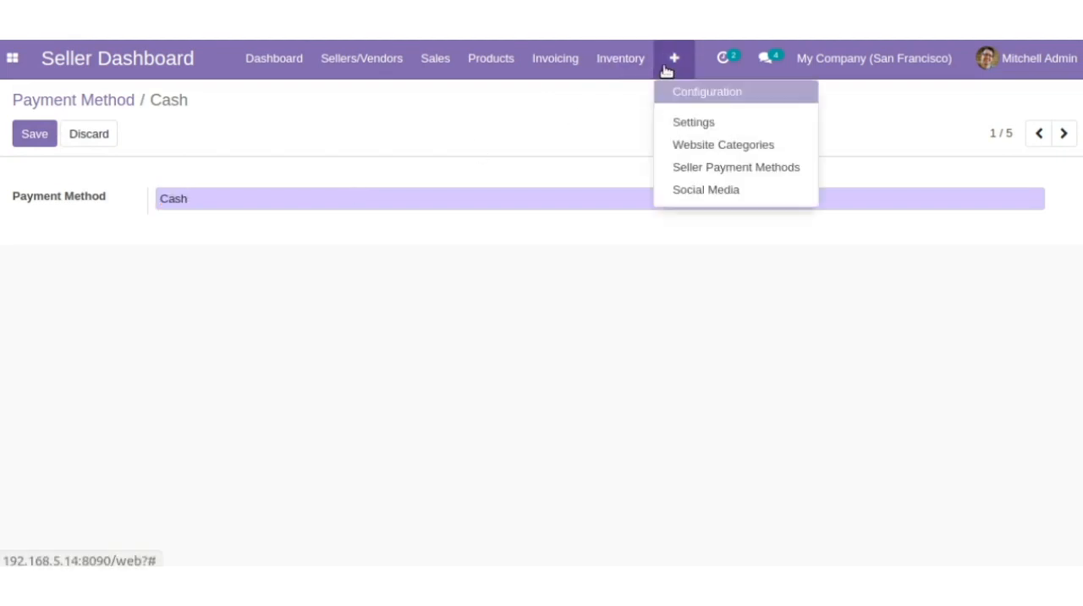
pyautogui.click(697, 192)
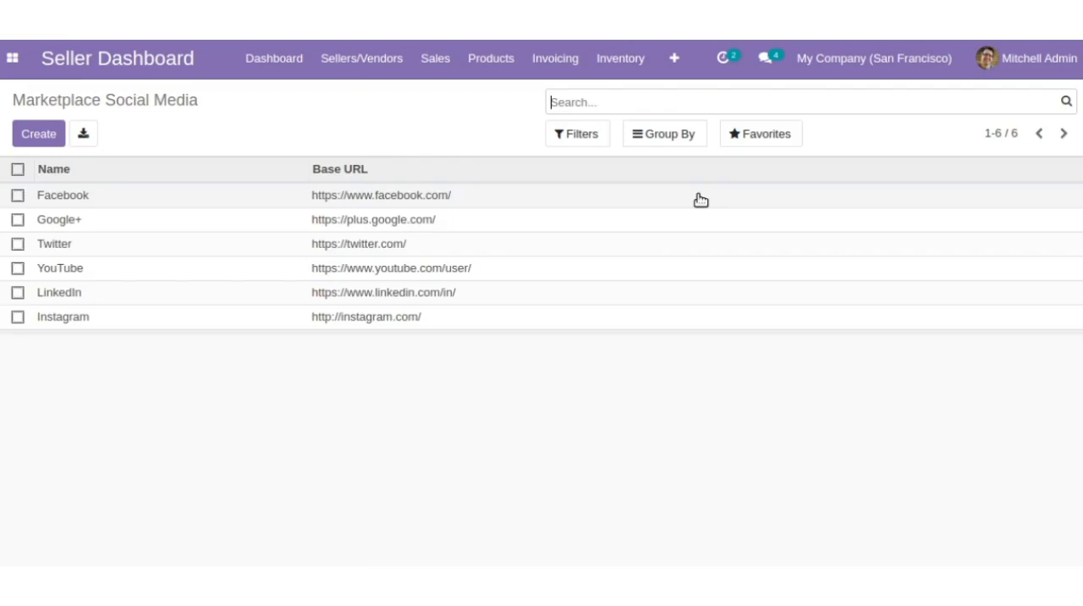
pyautogui.click(629, 198)
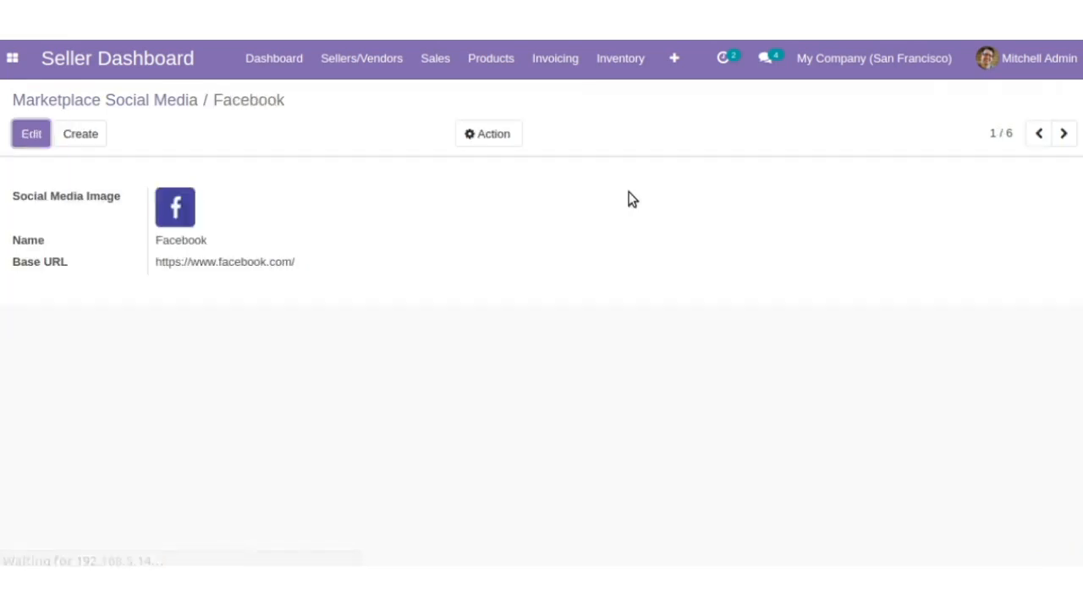
pyautogui.click(26, 135)
pyautogui.moveTo(182, 205)
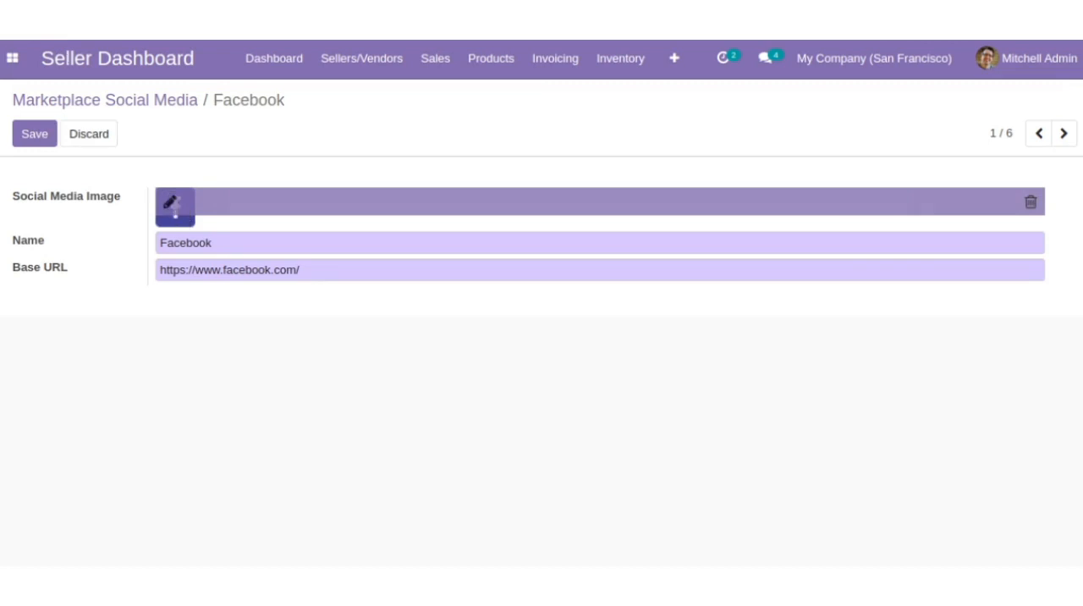
pyautogui.doubleClick(245, 270)
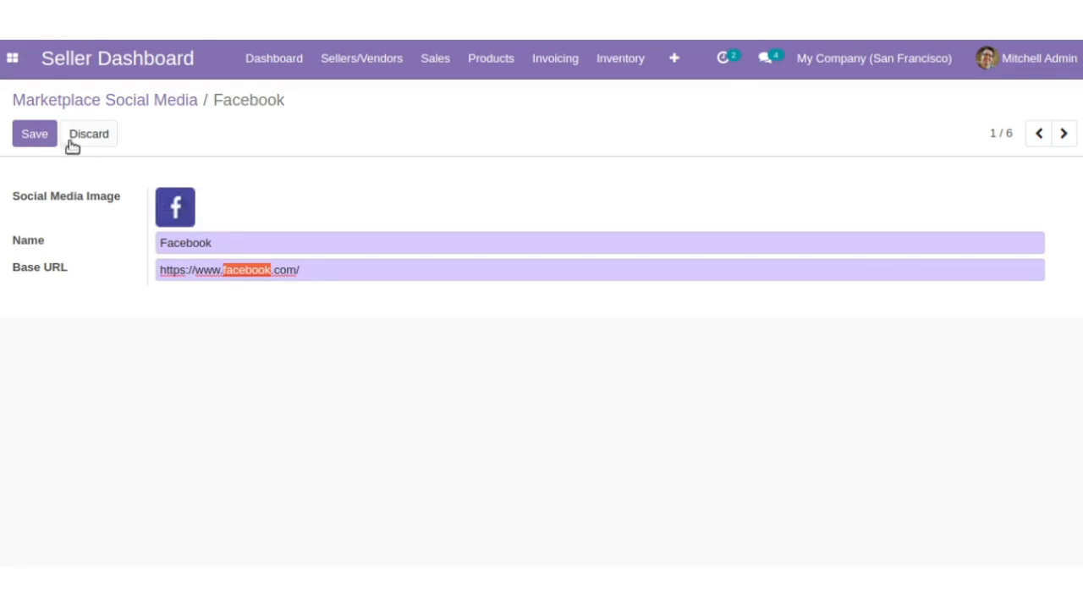
pyautogui.click(35, 134)
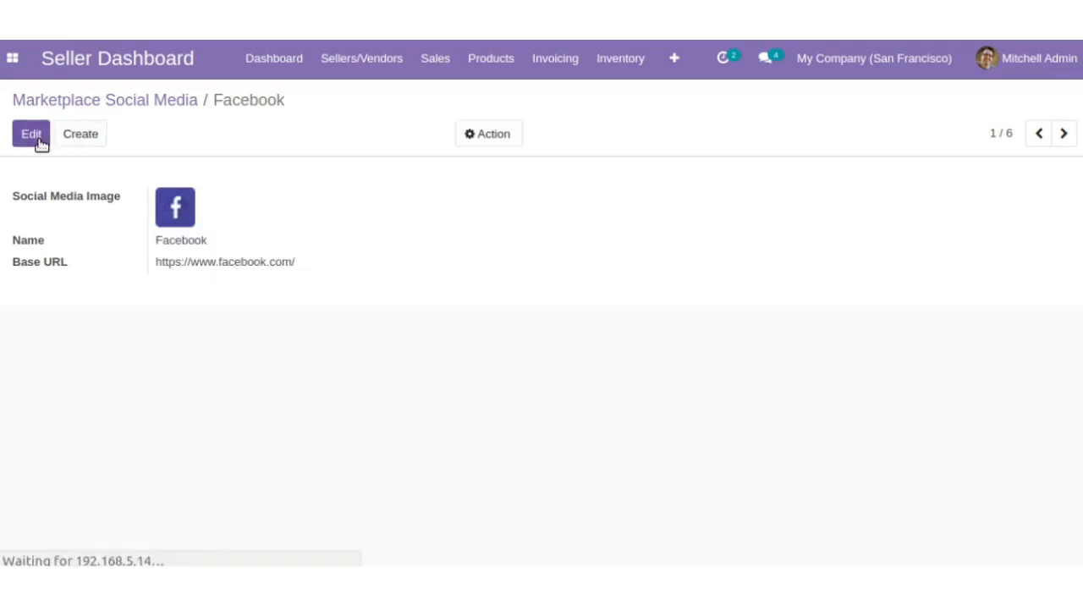
# - Review the marketplace dashboard overview and open the list of sellers
pyautogui.click(257, 66)
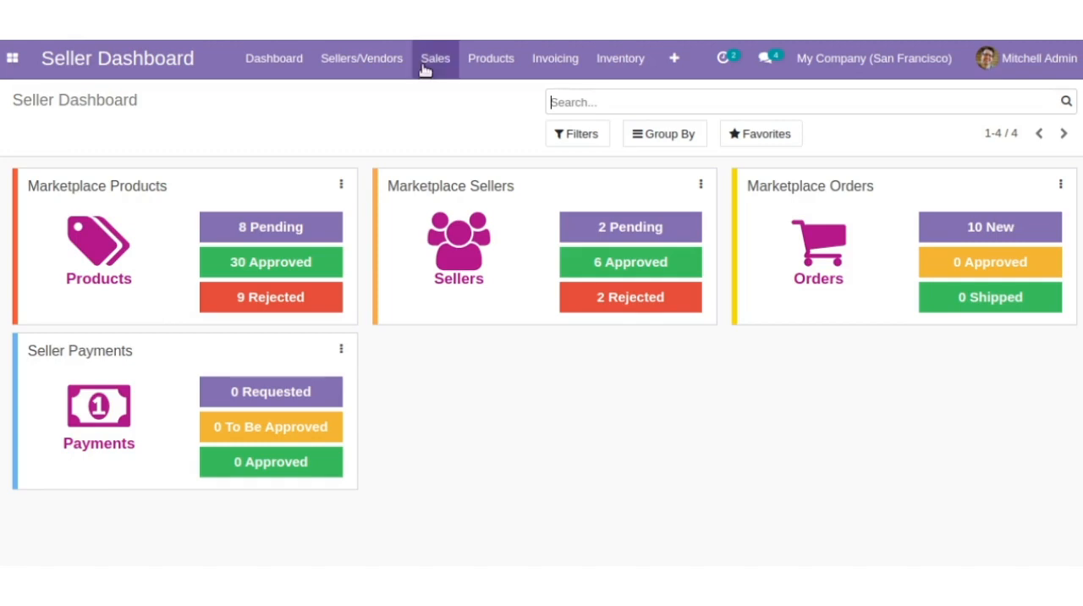
pyautogui.click(338, 66)
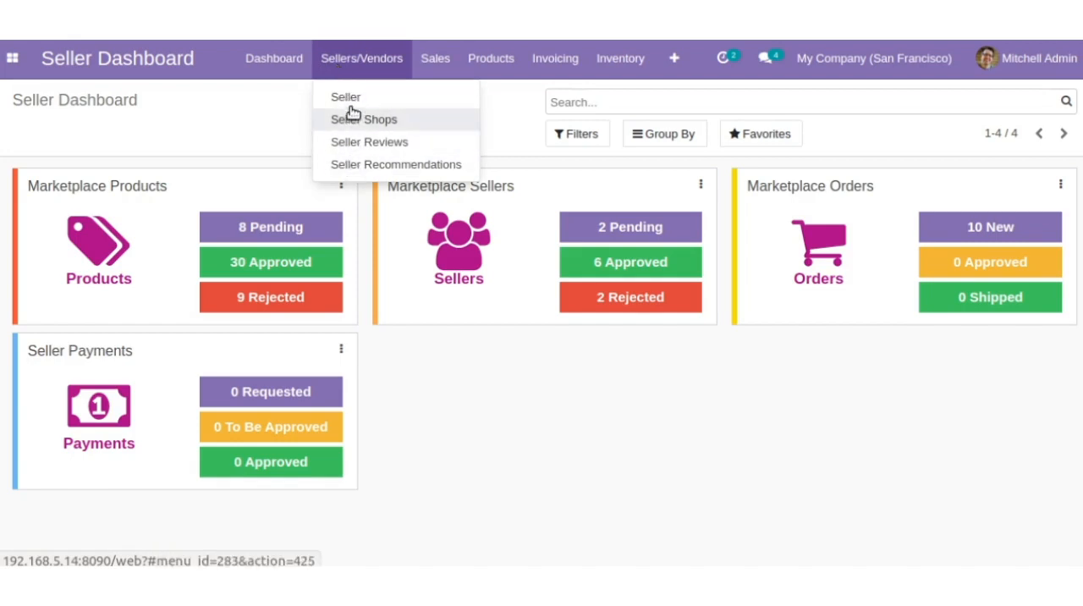
pyautogui.click(347, 98)
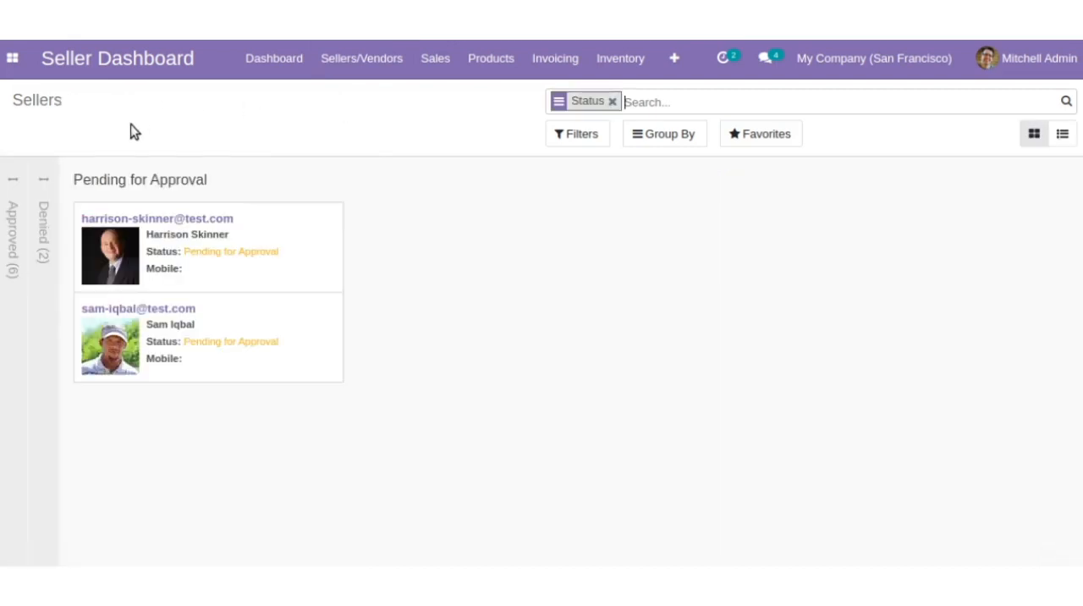
# - Review the profile and marketplace details of the first seller pending for approval and approve that seller
pyautogui.click(117, 276)
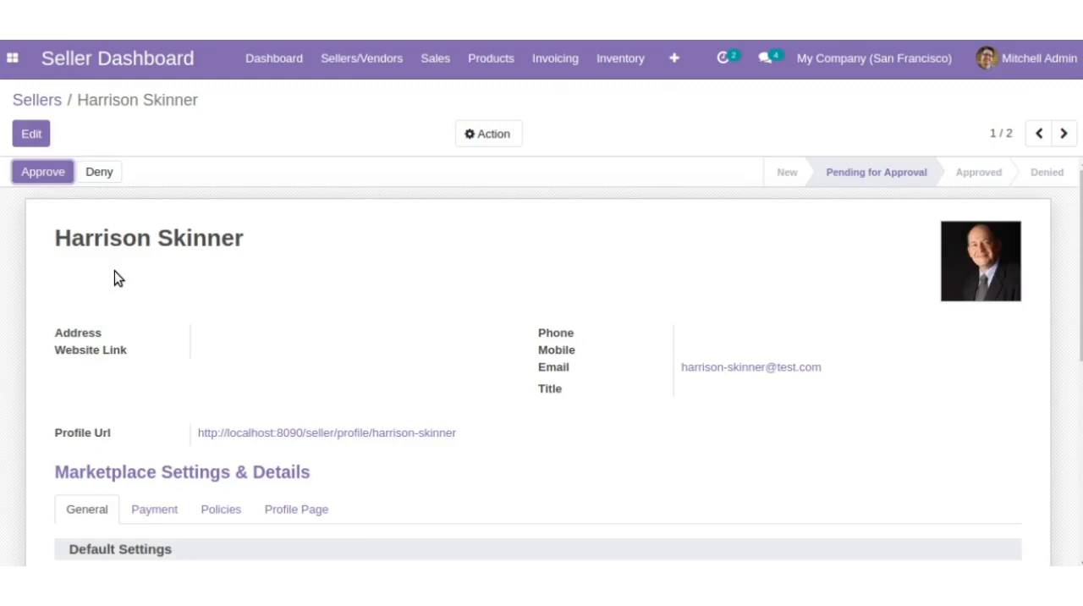
pyautogui.scroll(-2, 115, 272)
pyautogui.scroll(-2, 114, 271)
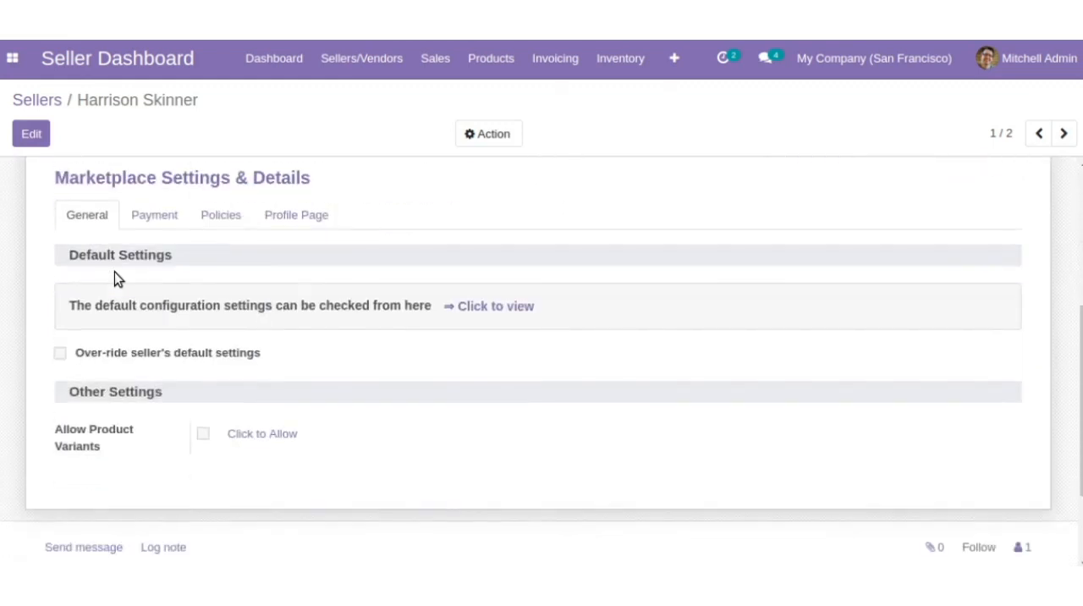
pyautogui.scroll(2, 114, 272)
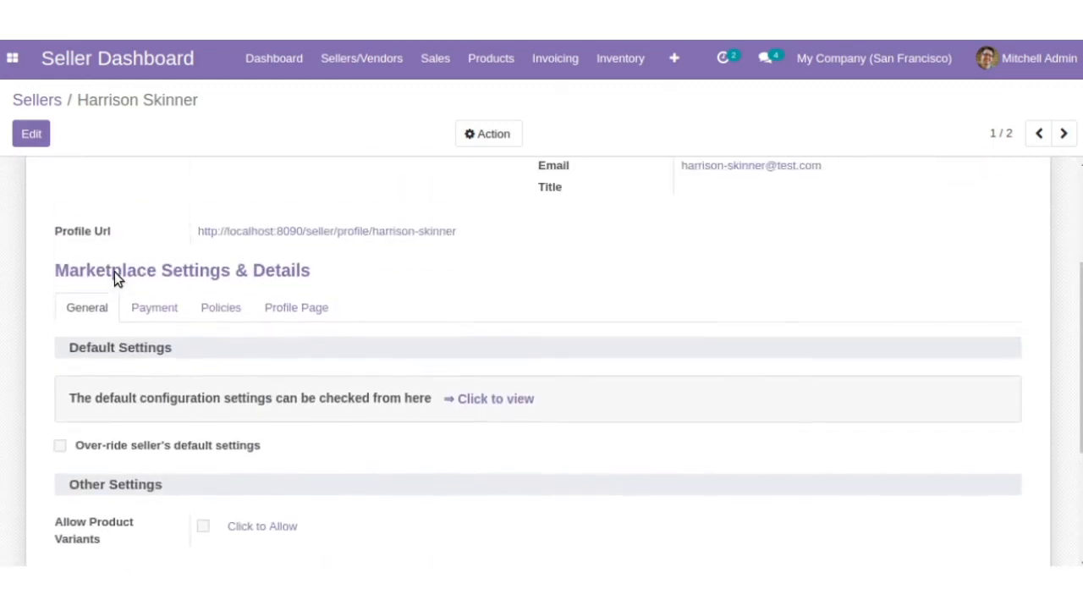
pyautogui.scroll(2, 114, 280)
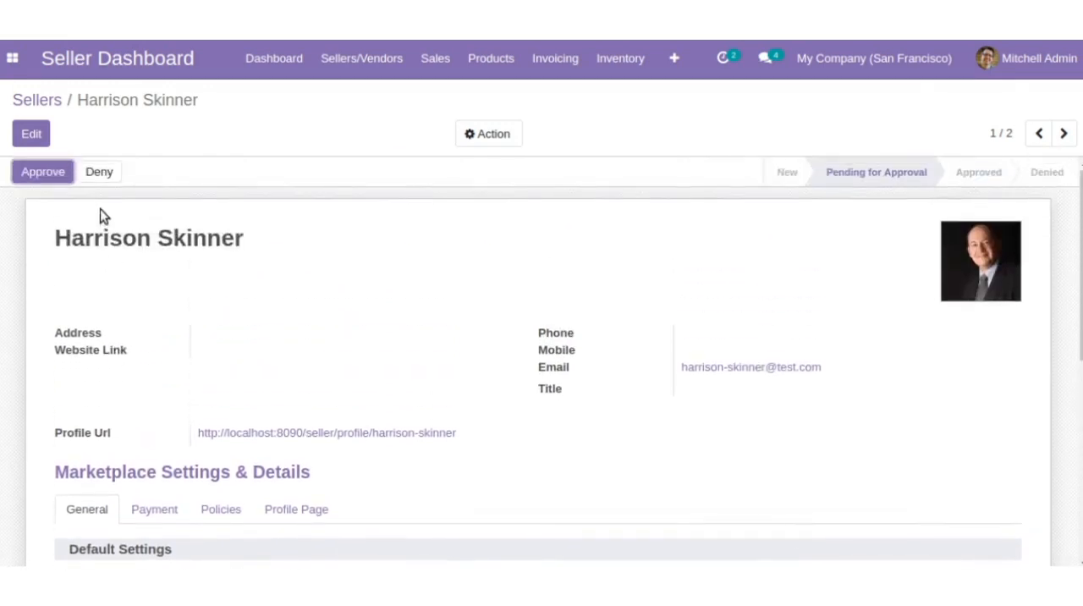
pyautogui.click(44, 174)
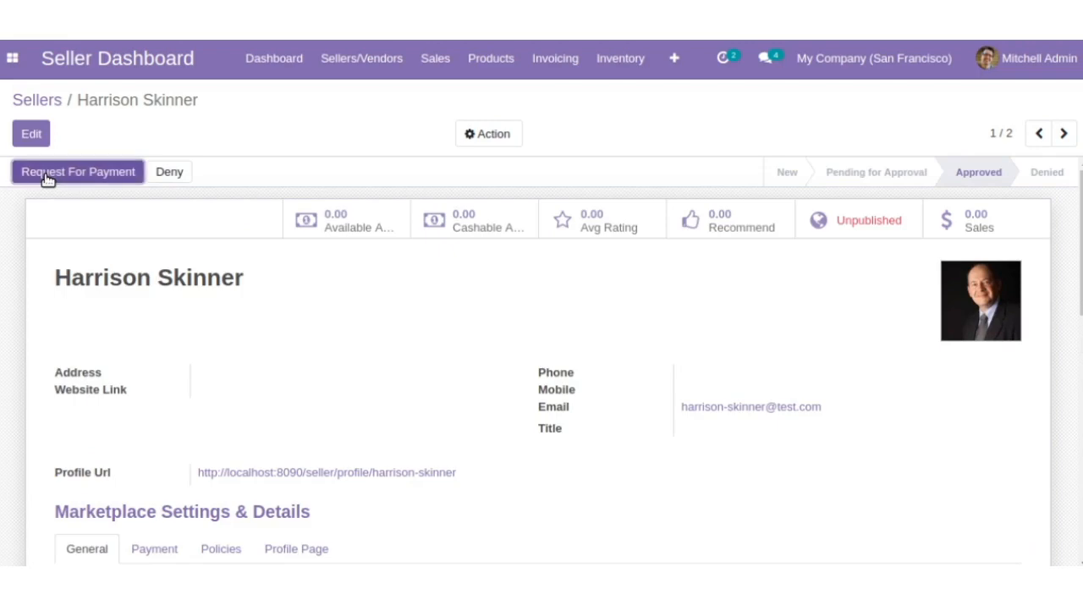
pyautogui.click(46, 173)
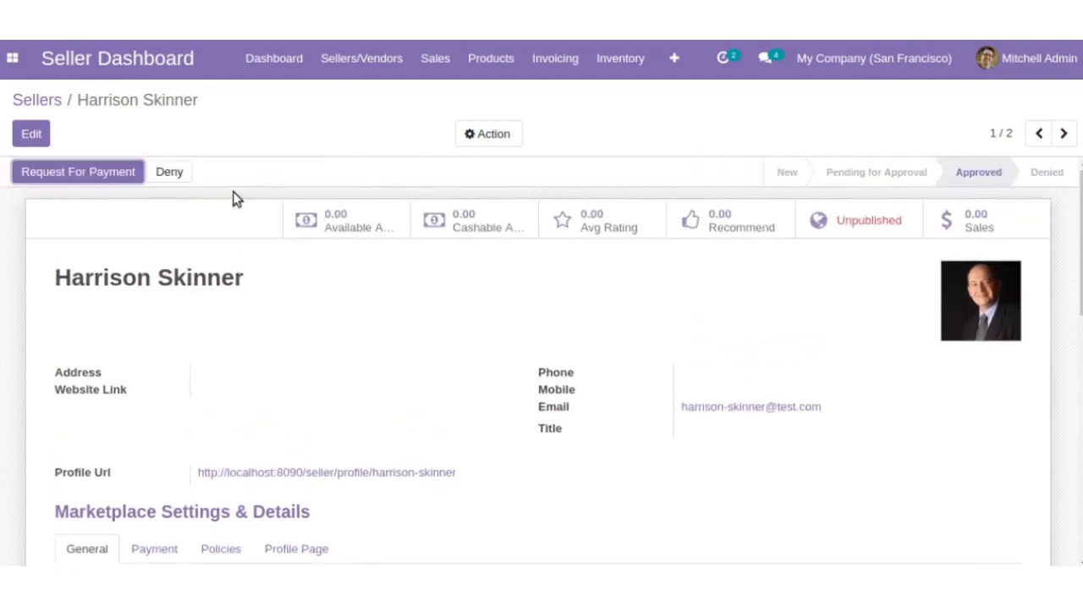
# - Open the second shop in the seller shops and examine its details, products and terms and conditions
pyautogui.click(398, 74)
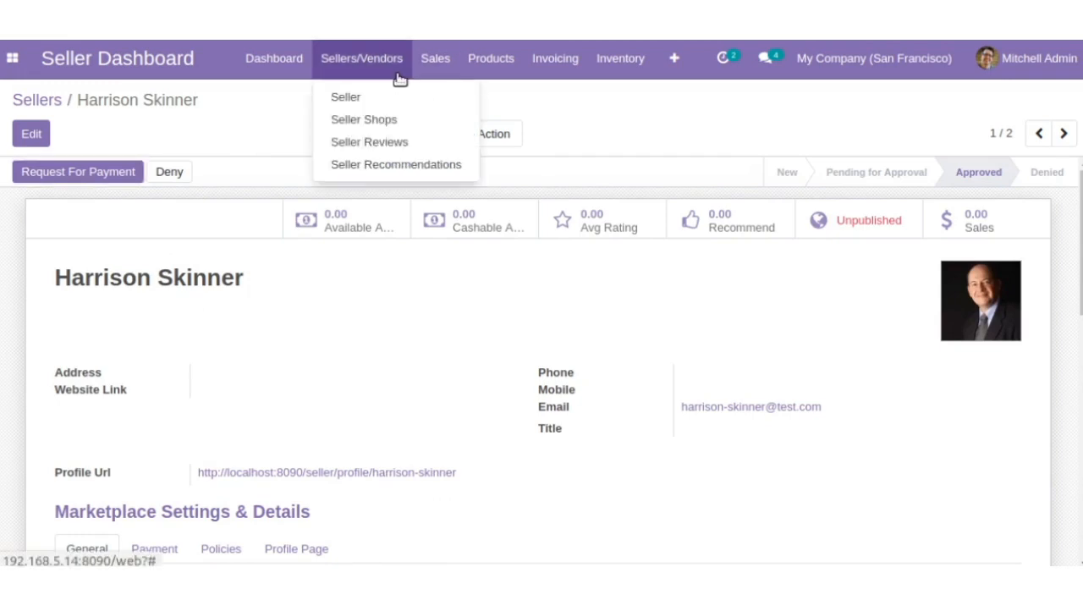
pyautogui.click(387, 120)
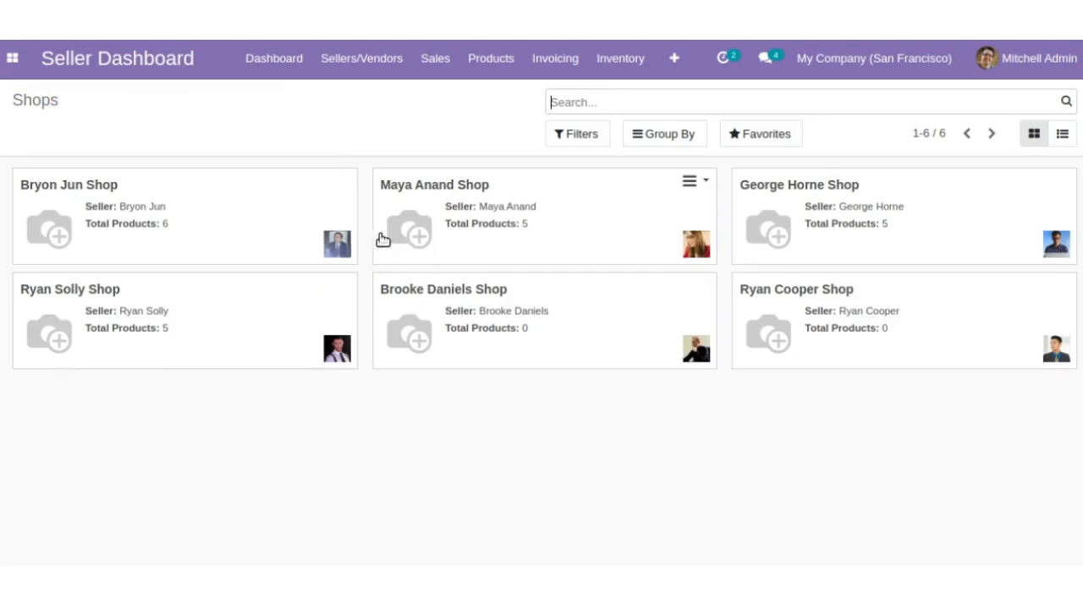
pyautogui.click(393, 239)
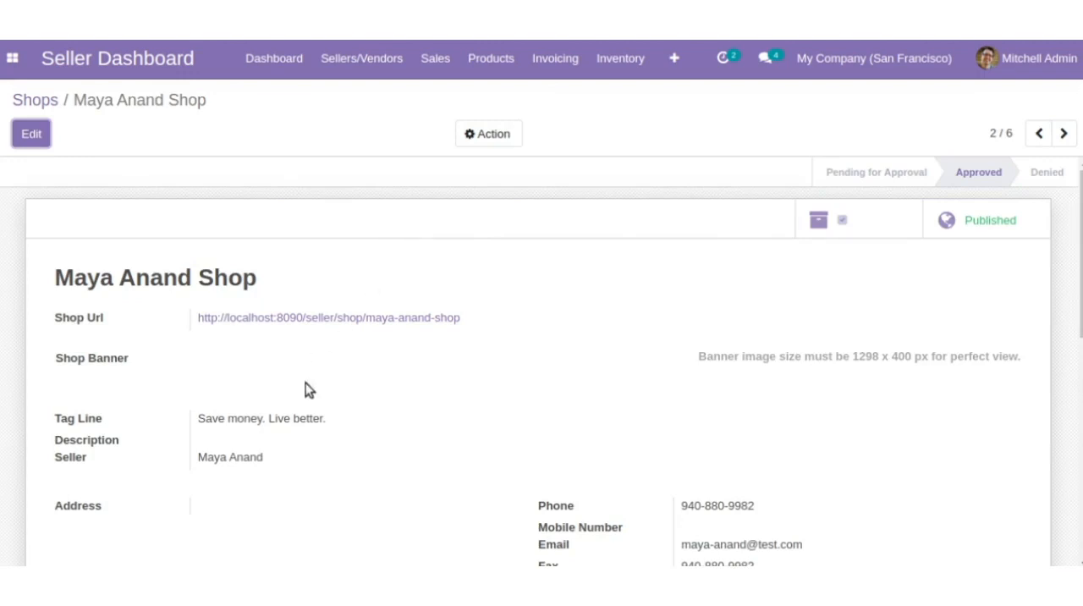
pyautogui.scroll(-2, 333, 430)
pyautogui.scroll(-5, 333, 425)
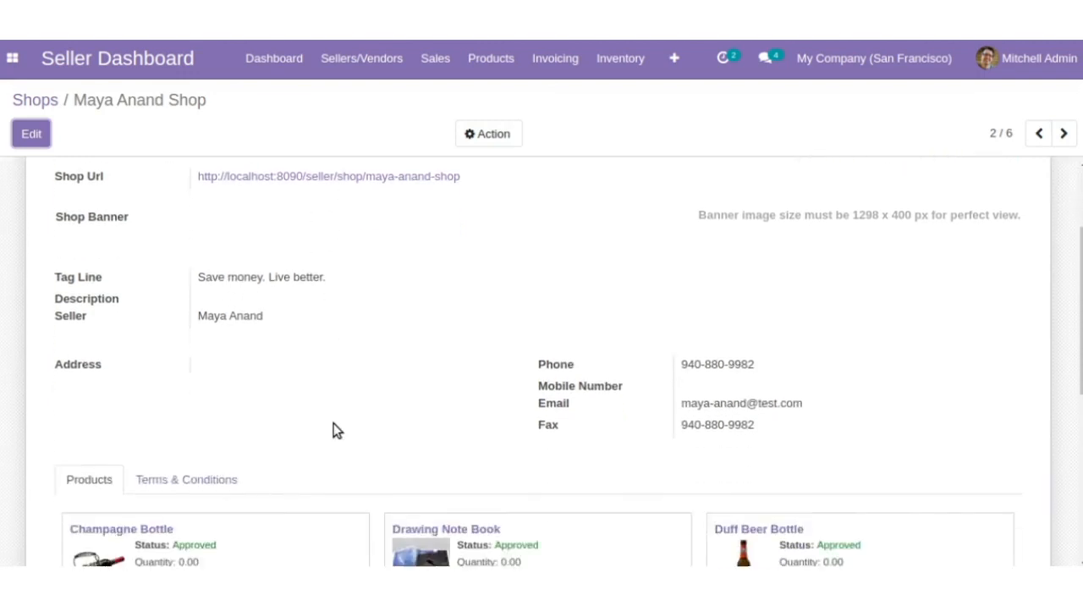
pyautogui.scroll(-3, 333, 430)
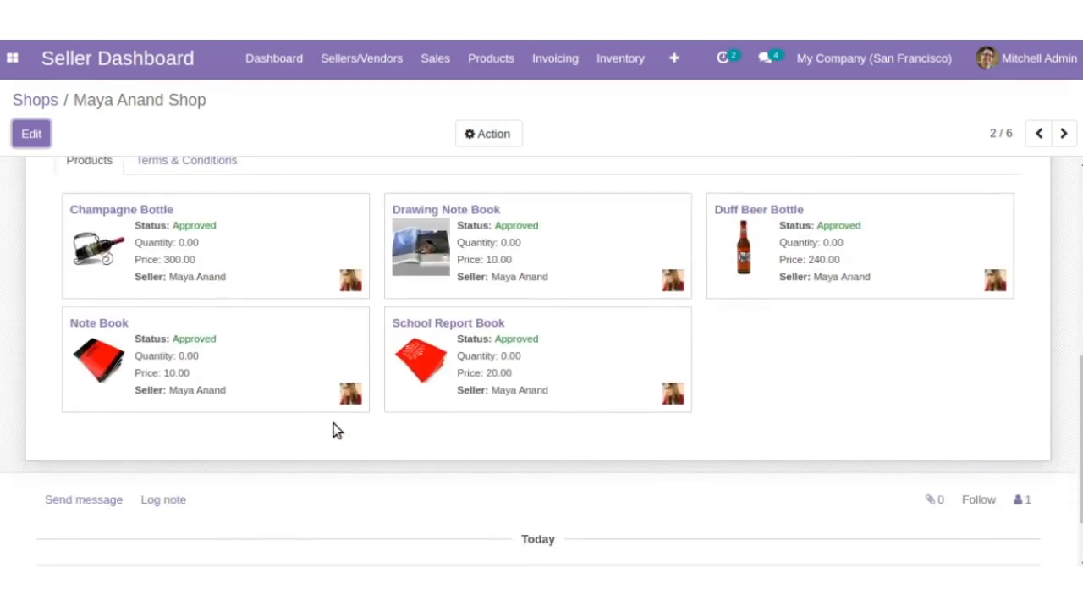
pyautogui.scroll(2, 334, 430)
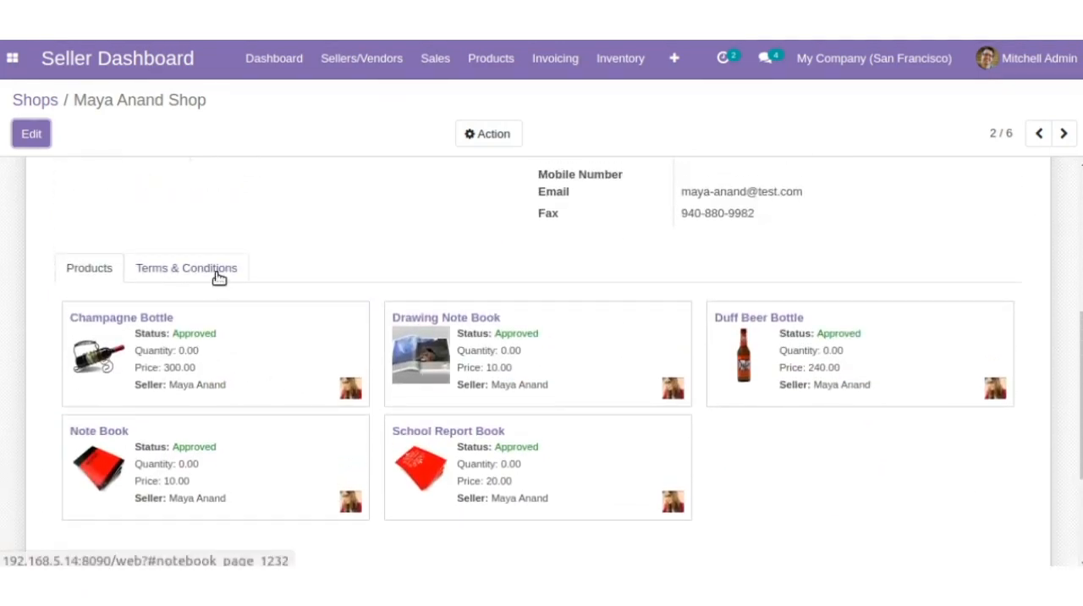
pyautogui.click(218, 279)
pyautogui.click(110, 266)
pyautogui.scroll(4, 112, 267)
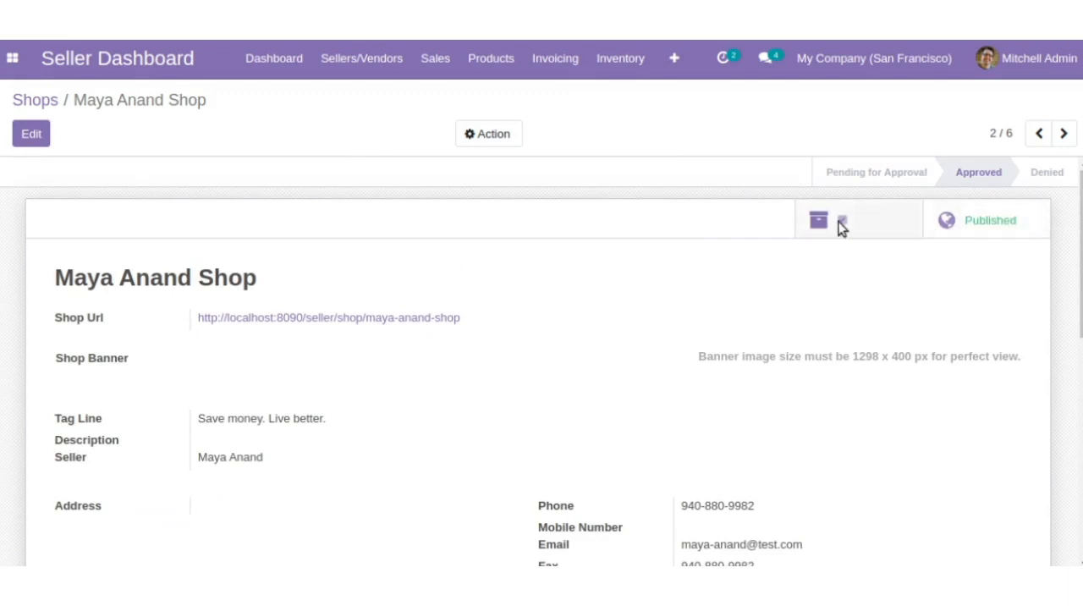
# - Open the published seller reviews and examine the details and helpfulness votes of the first review
pyautogui.click(24, 107)
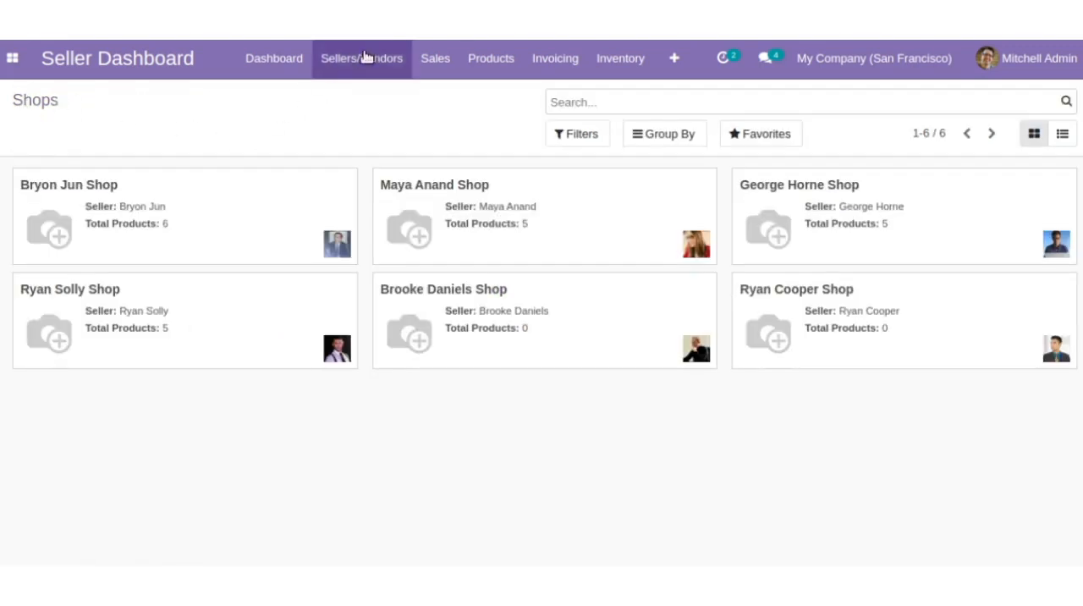
pyautogui.click(388, 68)
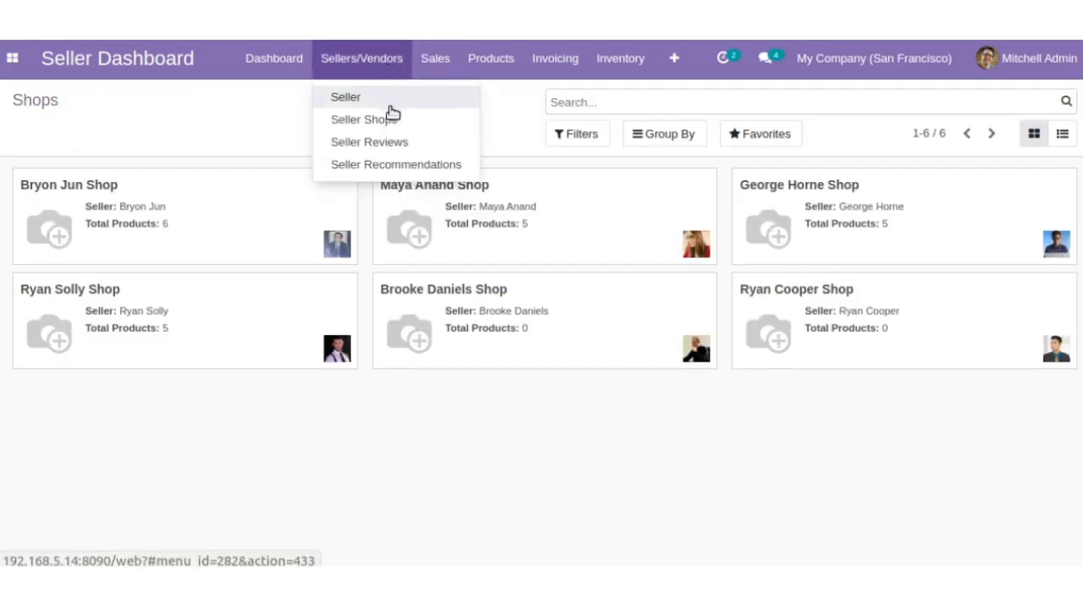
pyautogui.click(392, 142)
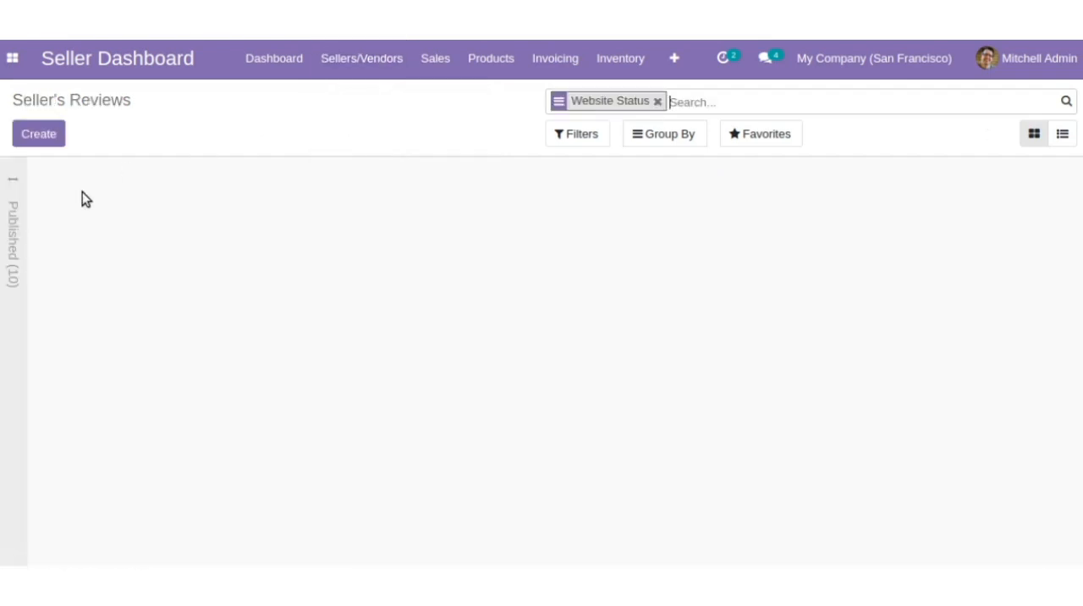
pyautogui.click(14, 257)
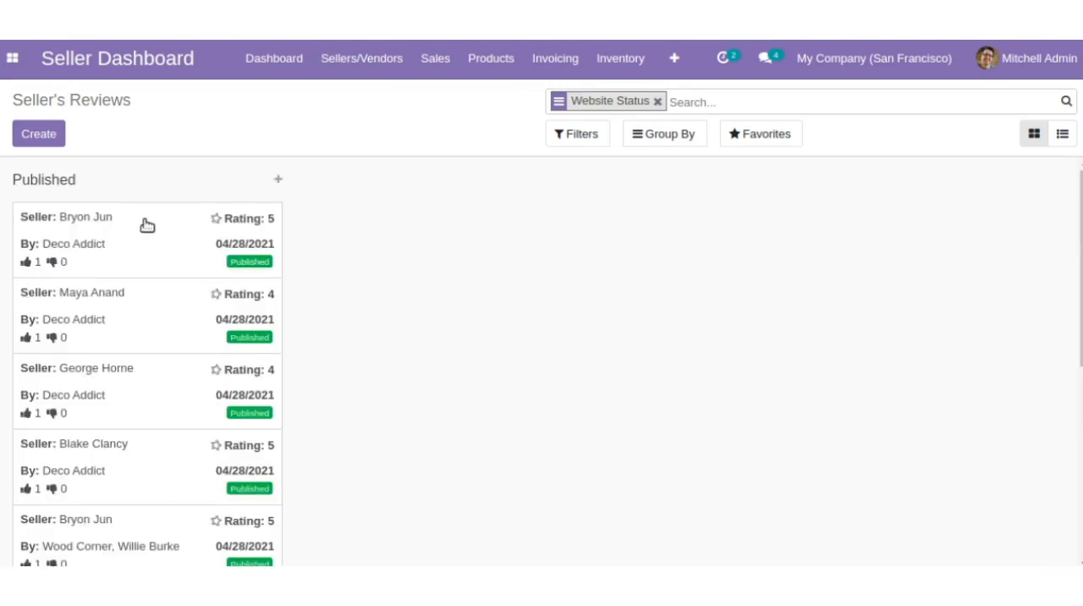
pyautogui.click(171, 244)
pyautogui.click(191, 230)
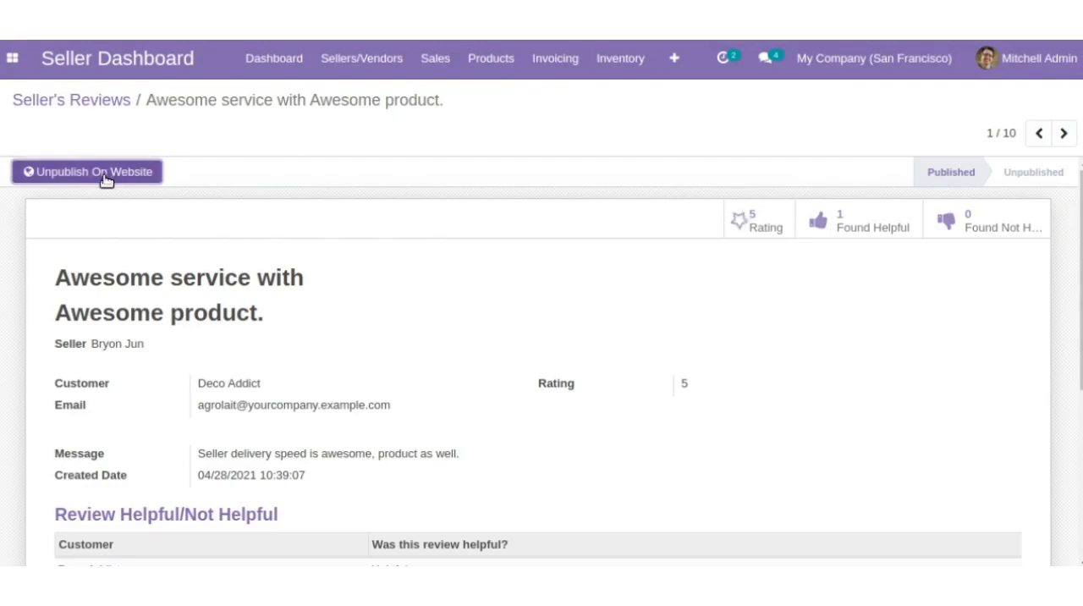
pyautogui.scroll(-1, 269, 211)
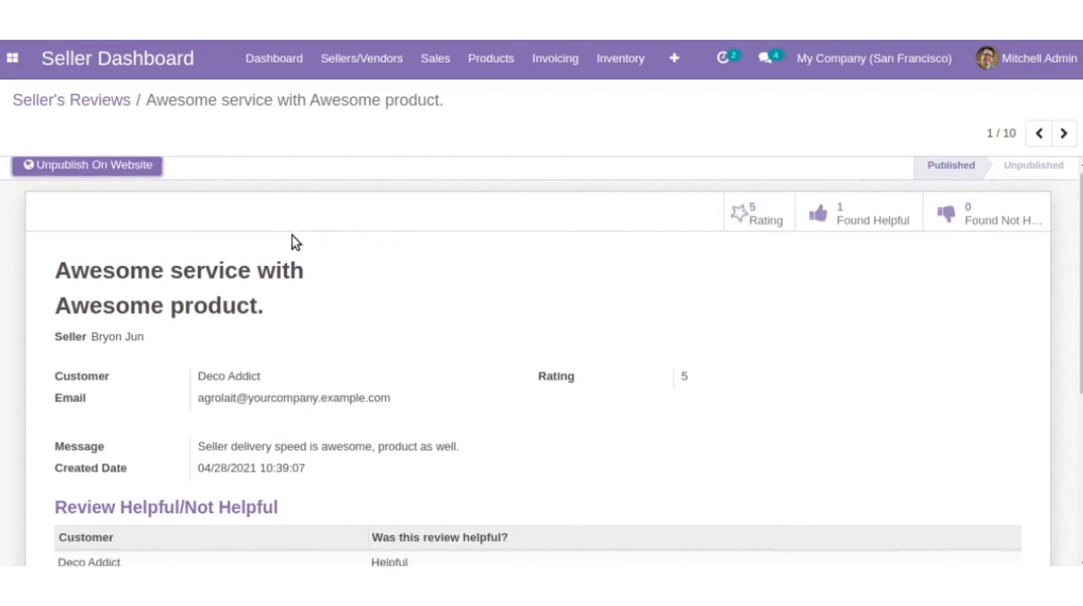
pyautogui.scroll(-5, 263, 448)
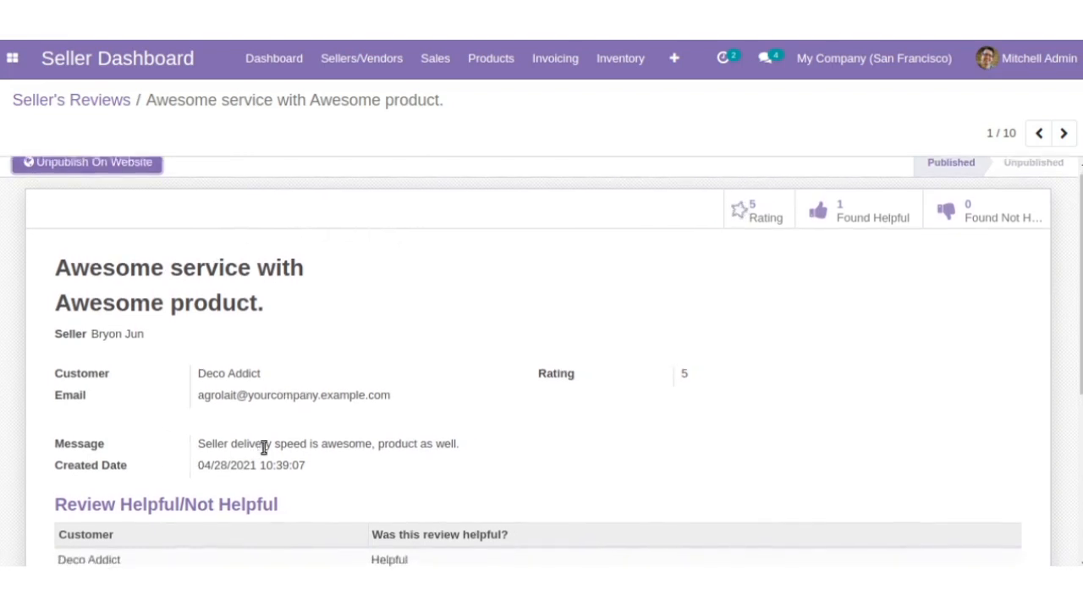
pyautogui.scroll(6, 263, 448)
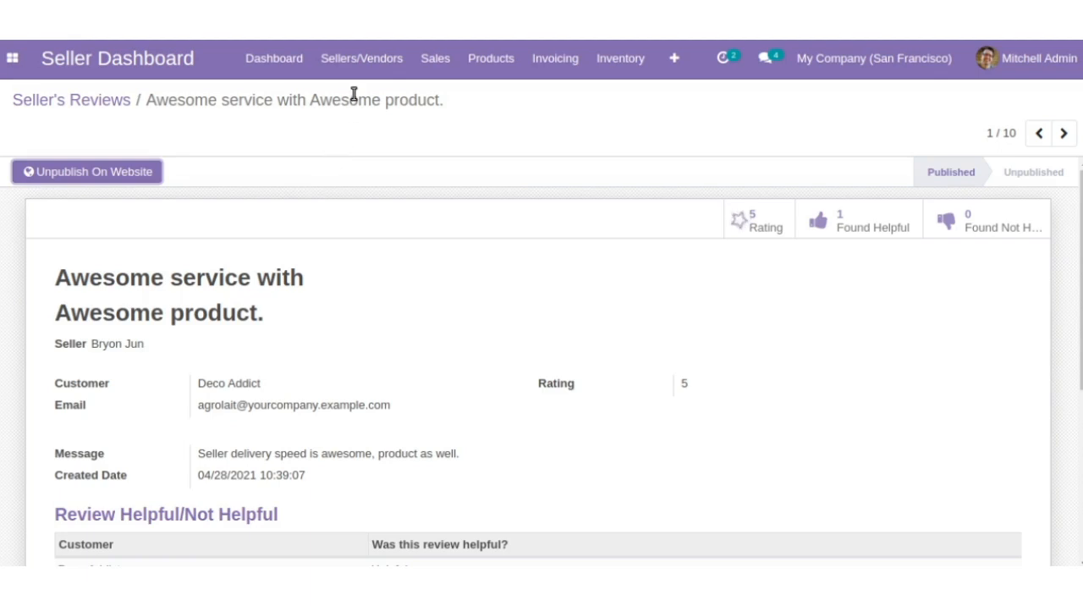
# - Open the seller recommendations and view the first record in the NO group
pyautogui.click(357, 65)
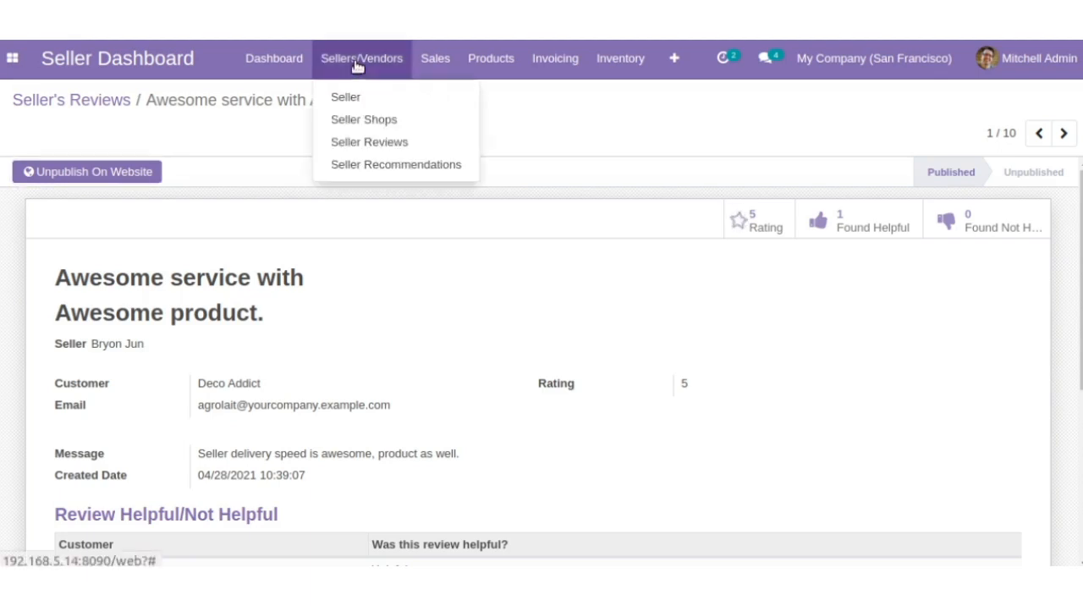
pyautogui.click(364, 164)
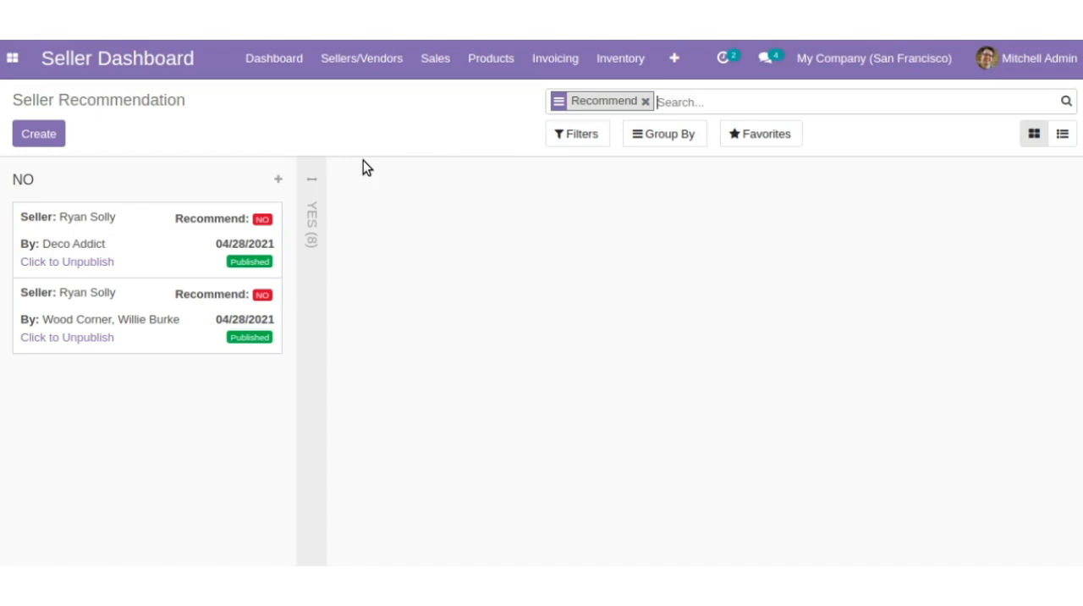
pyautogui.click(164, 248)
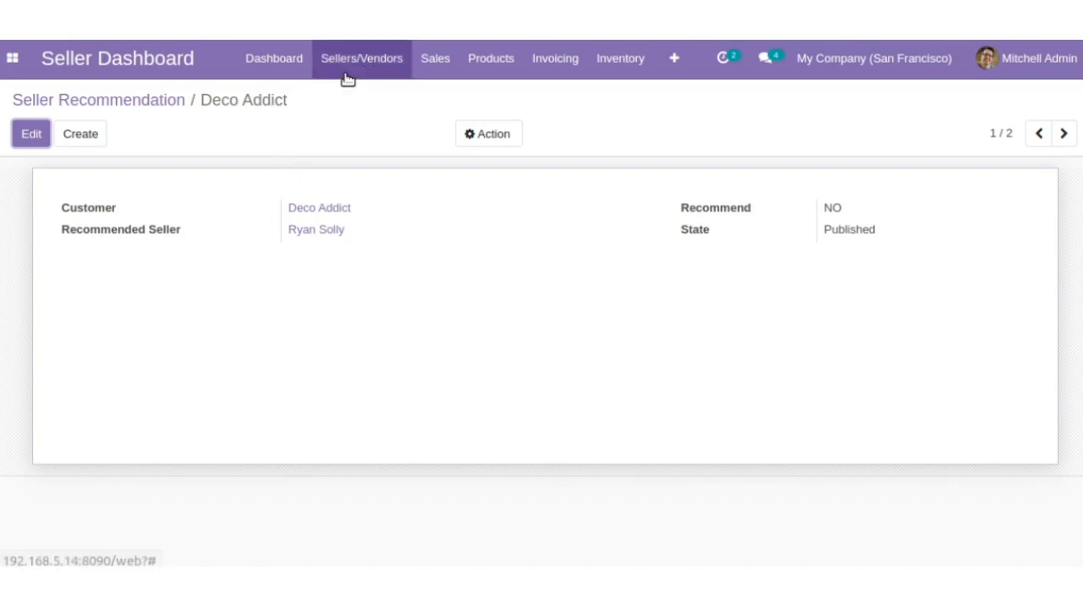
# - Open the first new sale order, the one for the Red Bag, and approve it
pyautogui.click(415, 77)
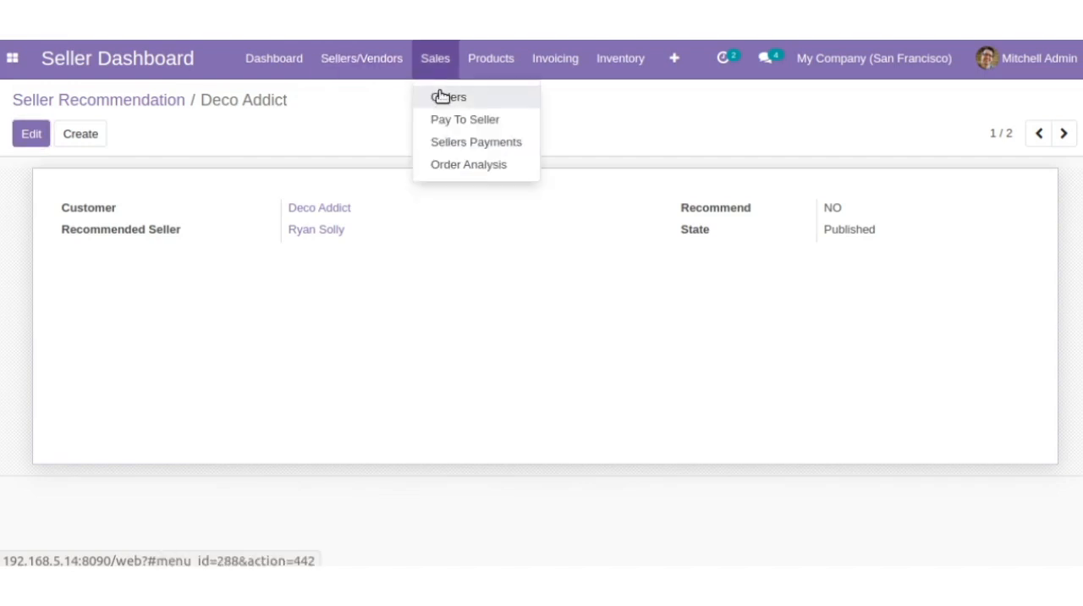
pyautogui.click(441, 96)
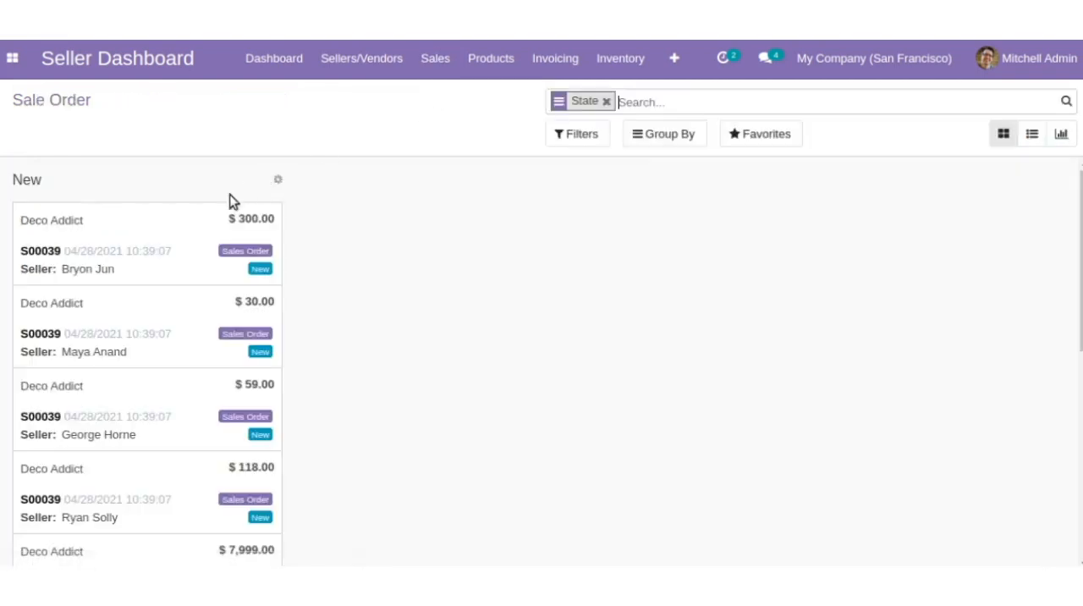
pyautogui.click(195, 228)
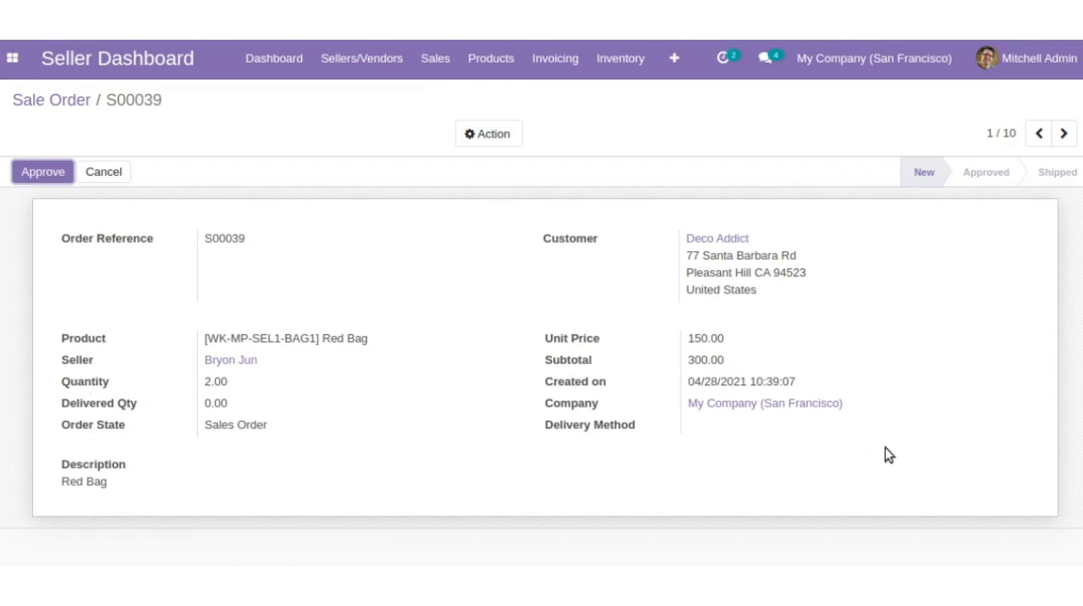
pyautogui.click(34, 178)
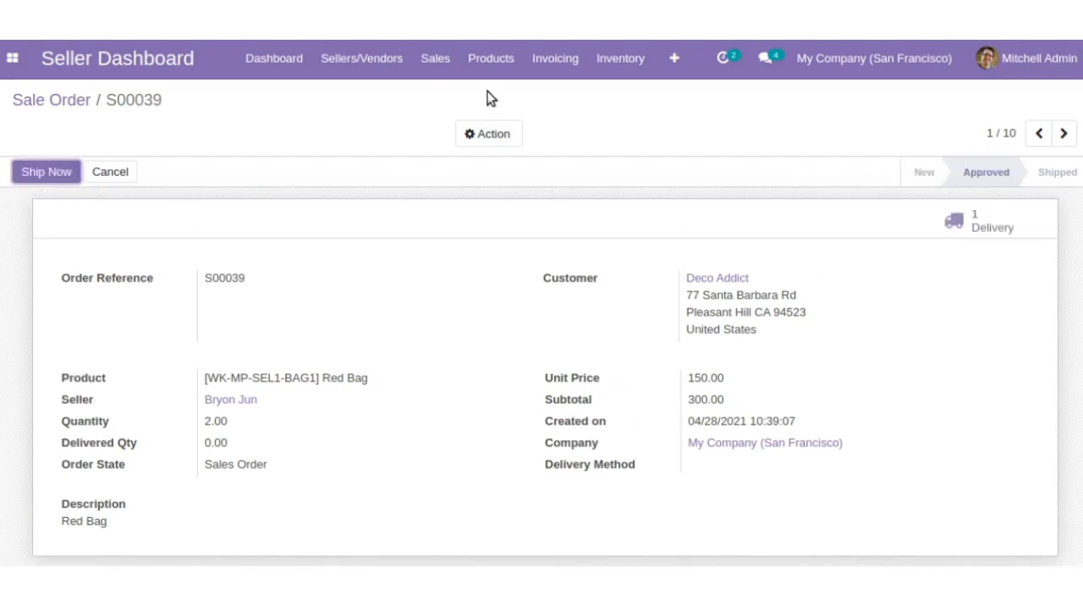
# - Start a payment to the third listed seller, look over its memo and description fields, and cancel it
pyautogui.click(450, 77)
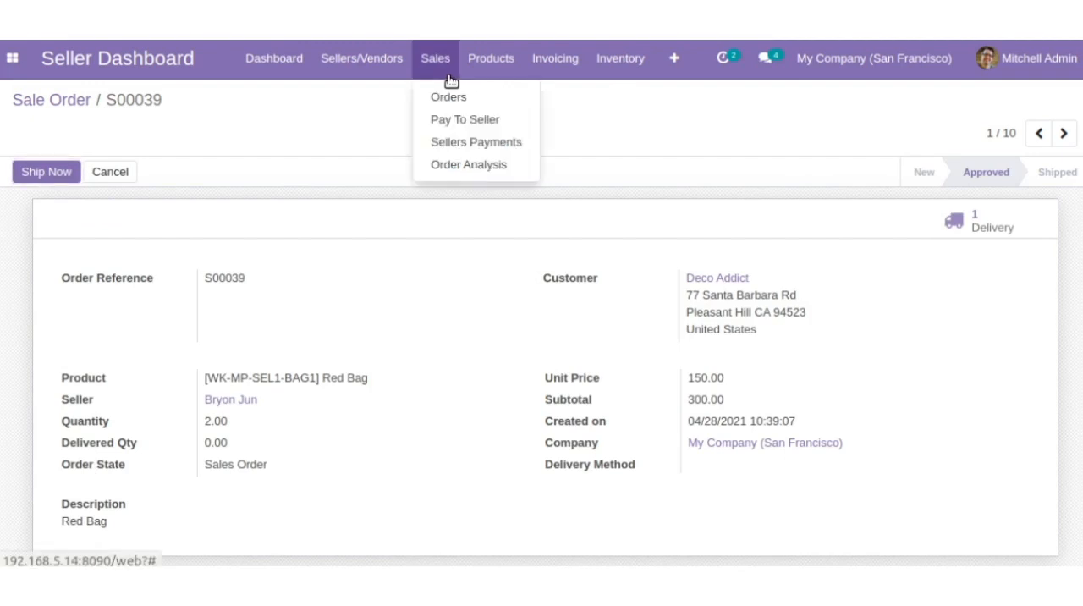
pyautogui.click(464, 120)
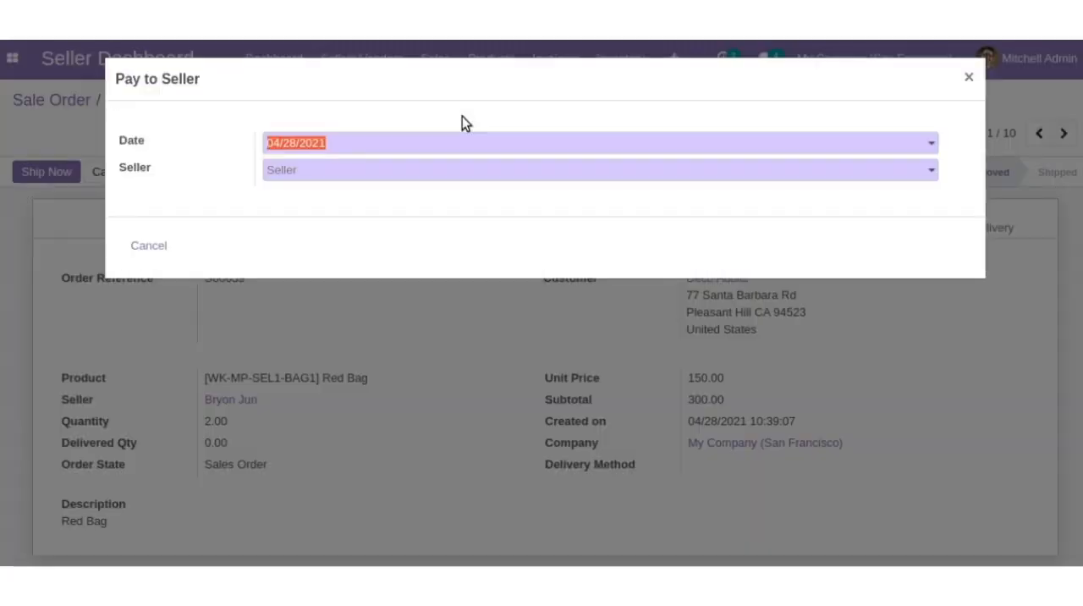
pyautogui.click(400, 150)
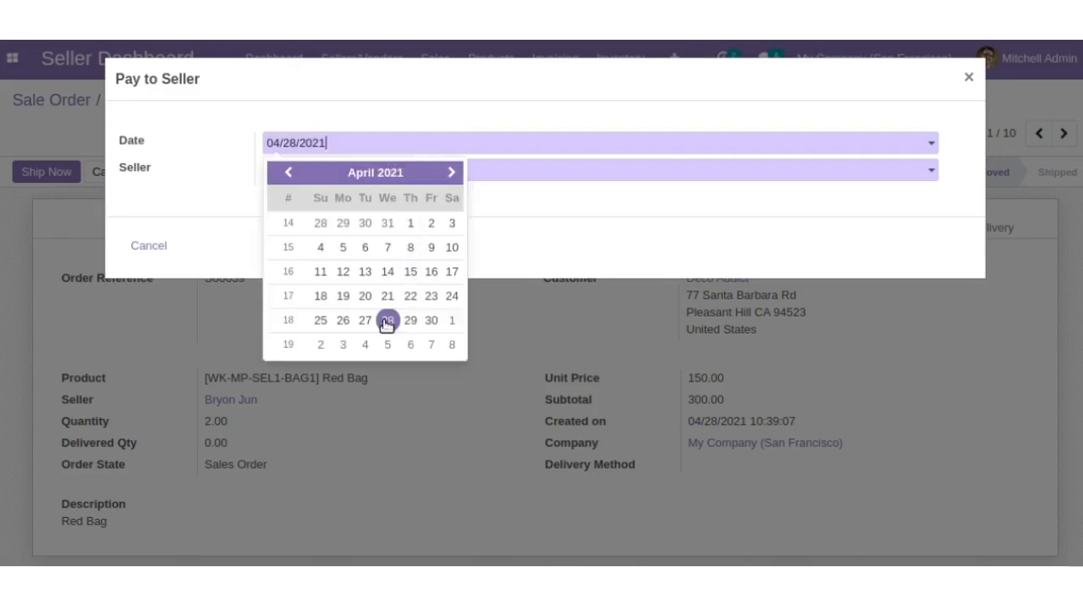
pyautogui.click(523, 178)
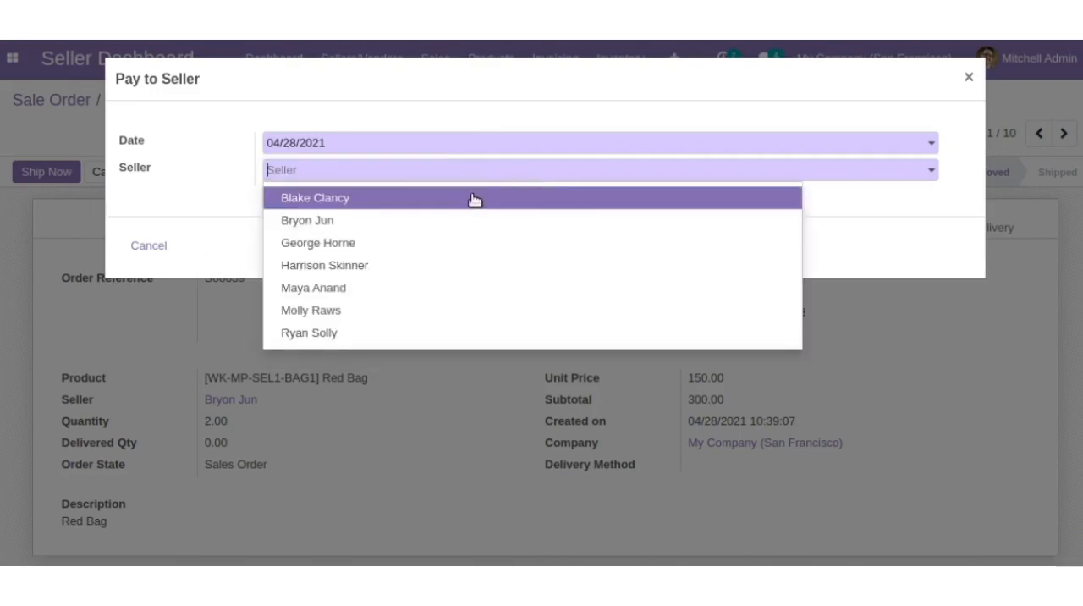
pyautogui.click(432, 245)
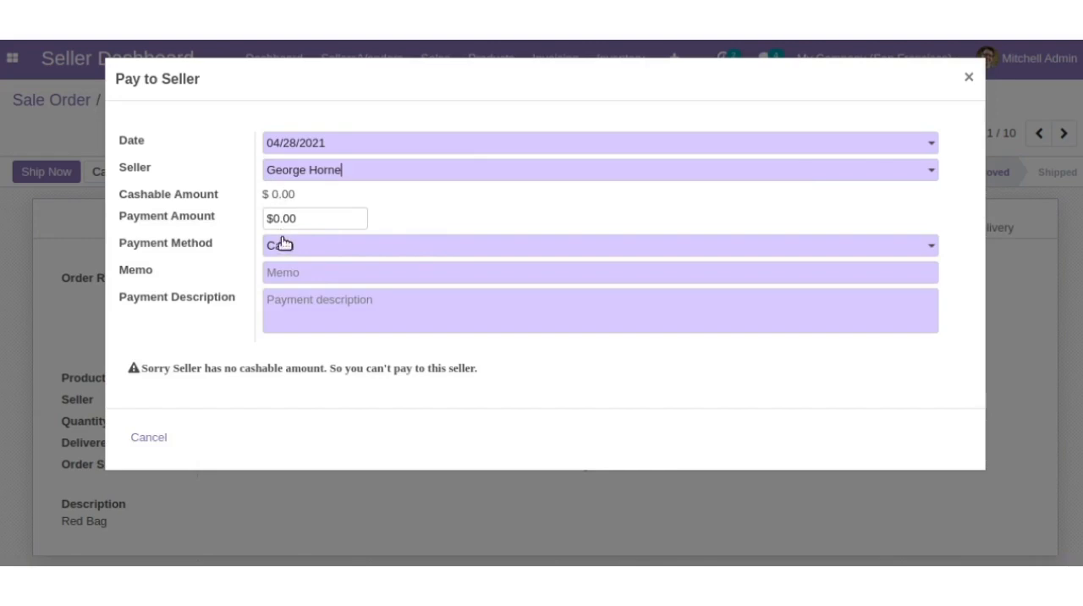
pyautogui.click(309, 276)
pyautogui.click(309, 312)
pyautogui.click(149, 439)
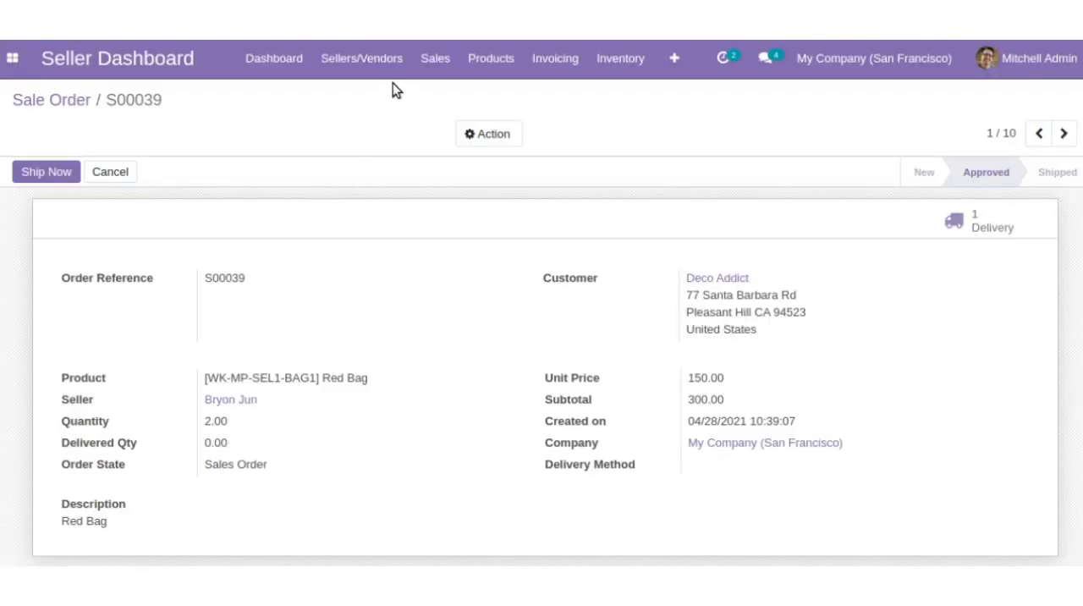
# - Review the ongoing sellers payments and open a blank form for a new payment
pyautogui.click(432, 71)
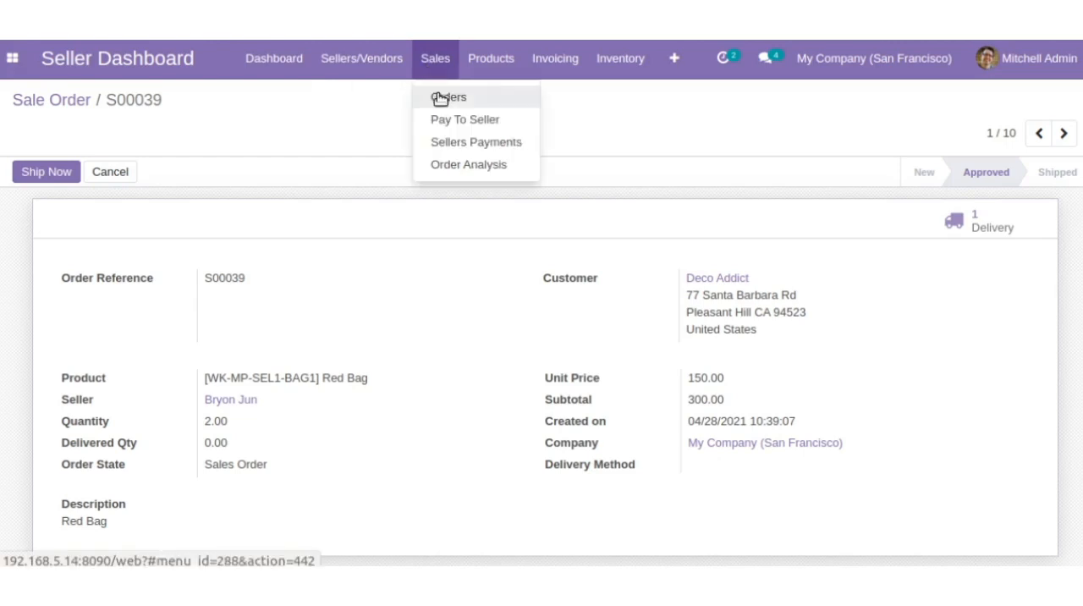
pyautogui.click(446, 143)
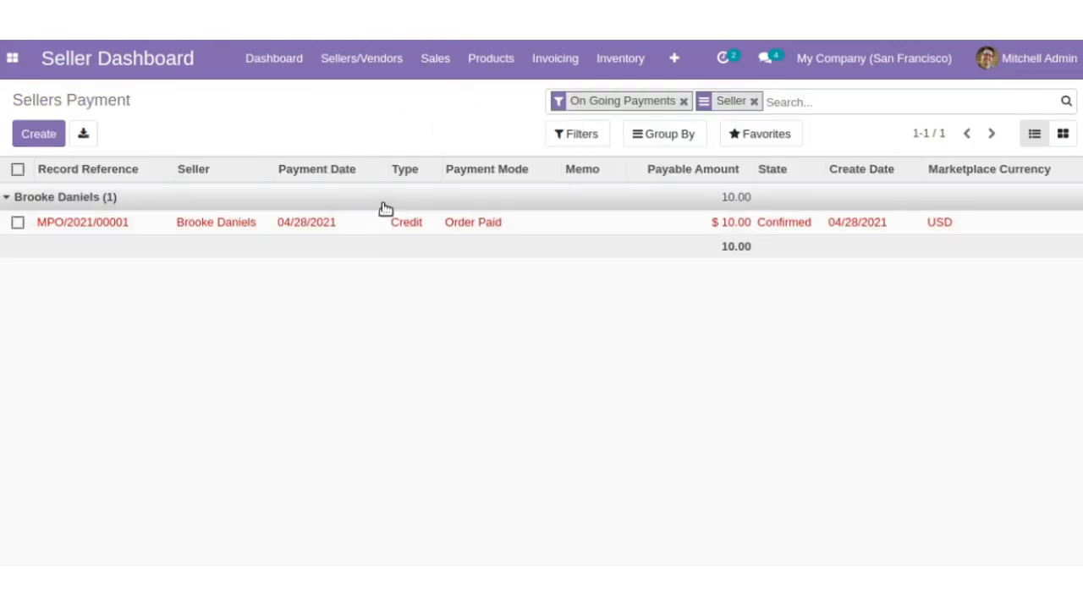
pyautogui.click(331, 195)
pyautogui.click(110, 196)
pyautogui.click(44, 139)
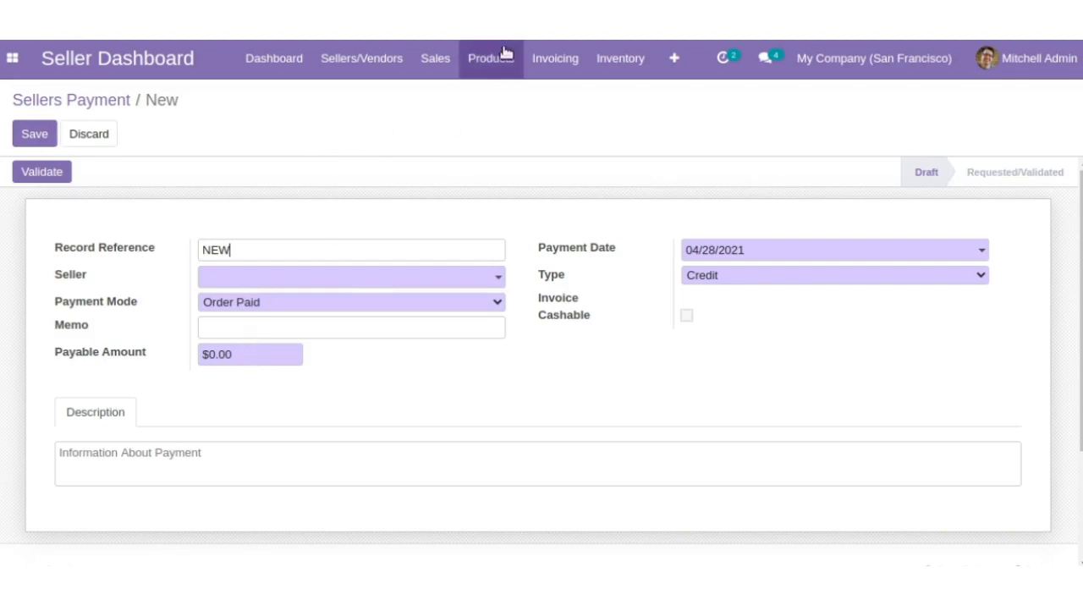
# - View the sale order analysis chart, and open a new product form to look over its fields
pyautogui.click(436, 61)
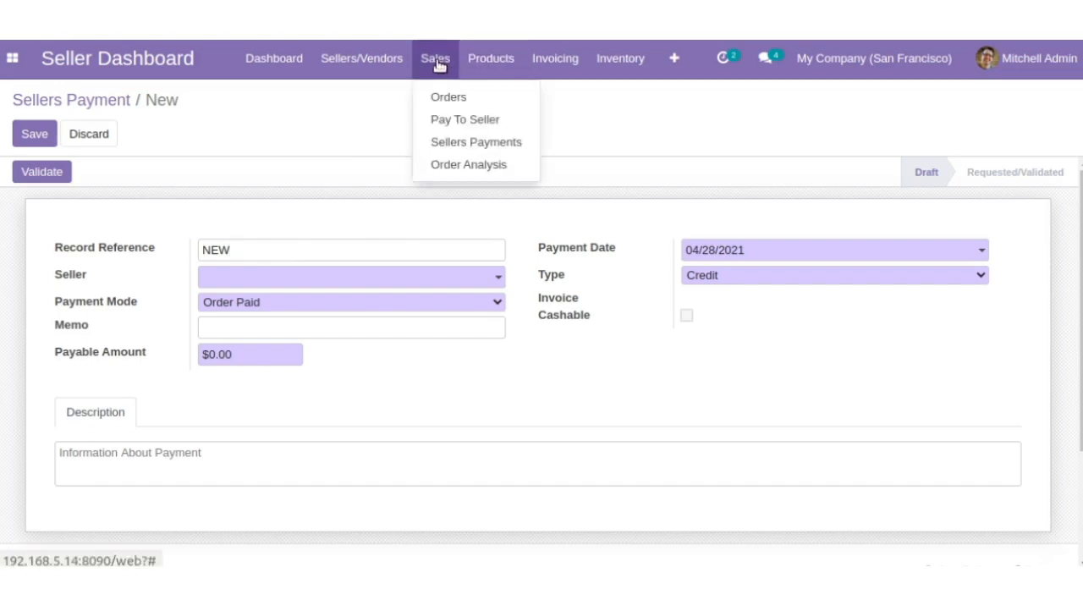
pyautogui.click(458, 166)
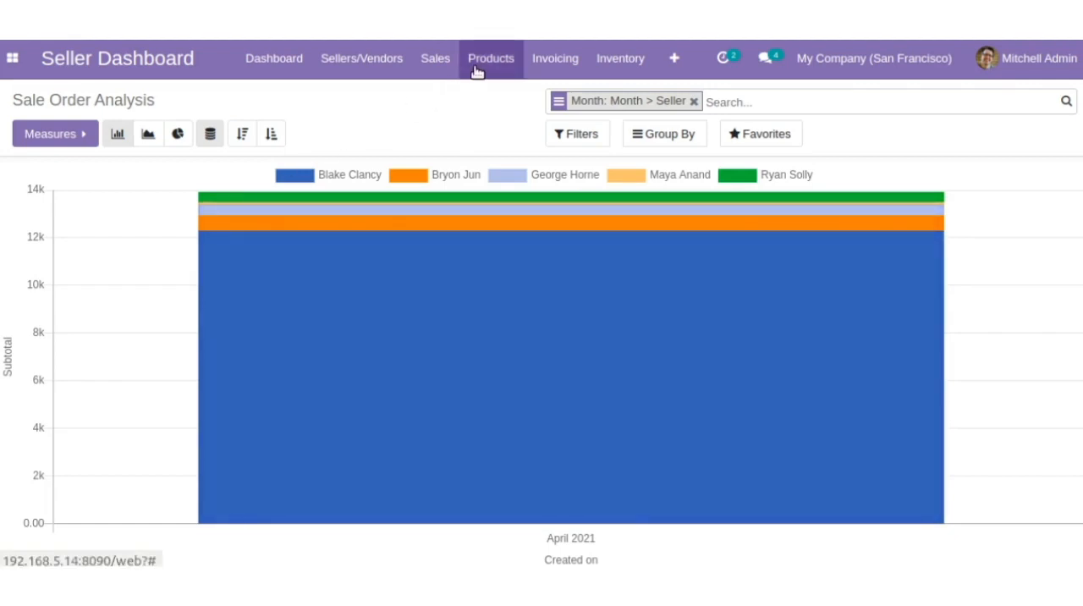
pyautogui.click(475, 73)
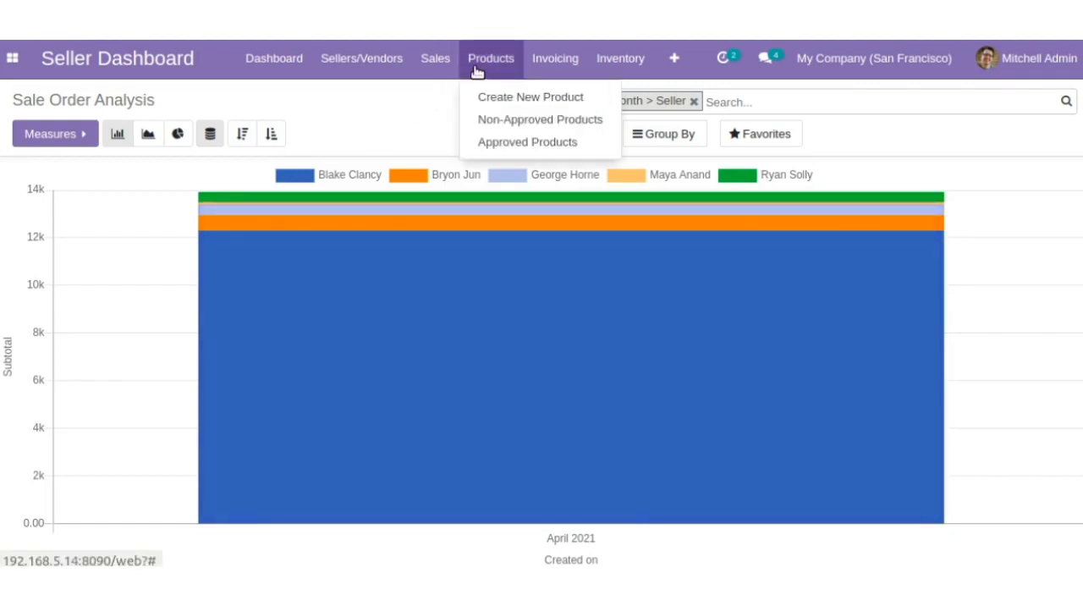
pyautogui.click(502, 98)
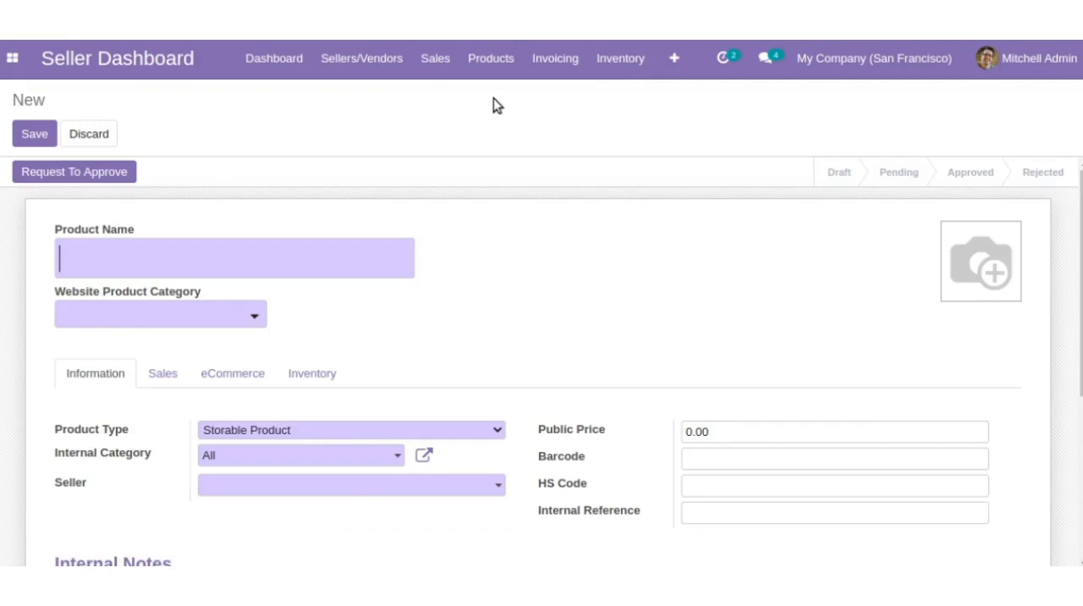
pyautogui.scroll(-5, 334, 236)
pyautogui.scroll(3, 334, 236)
pyautogui.scroll(2, 334, 236)
# - Browse the non-approved seller products and examine the details of the pending Brown Girls T-Shirt
pyautogui.click(490, 66)
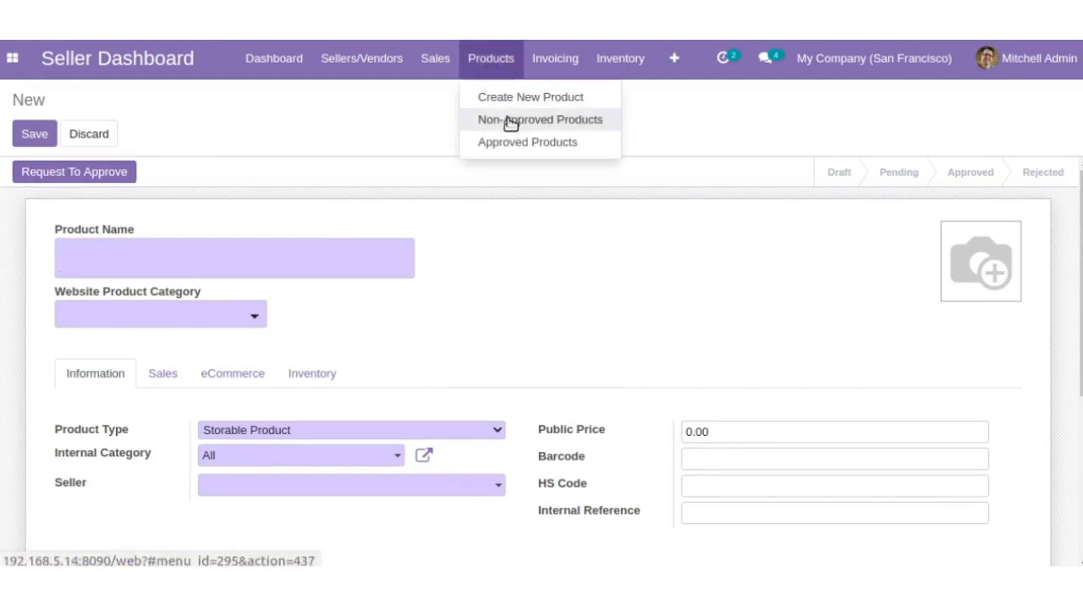
pyautogui.click(510, 121)
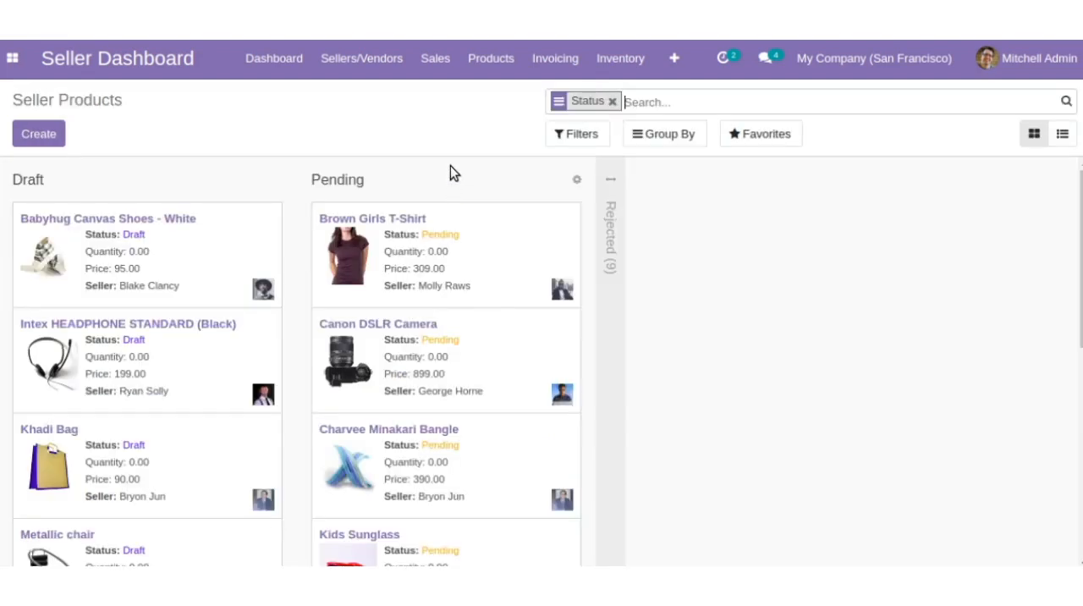
pyautogui.scroll(-1, 265, 345)
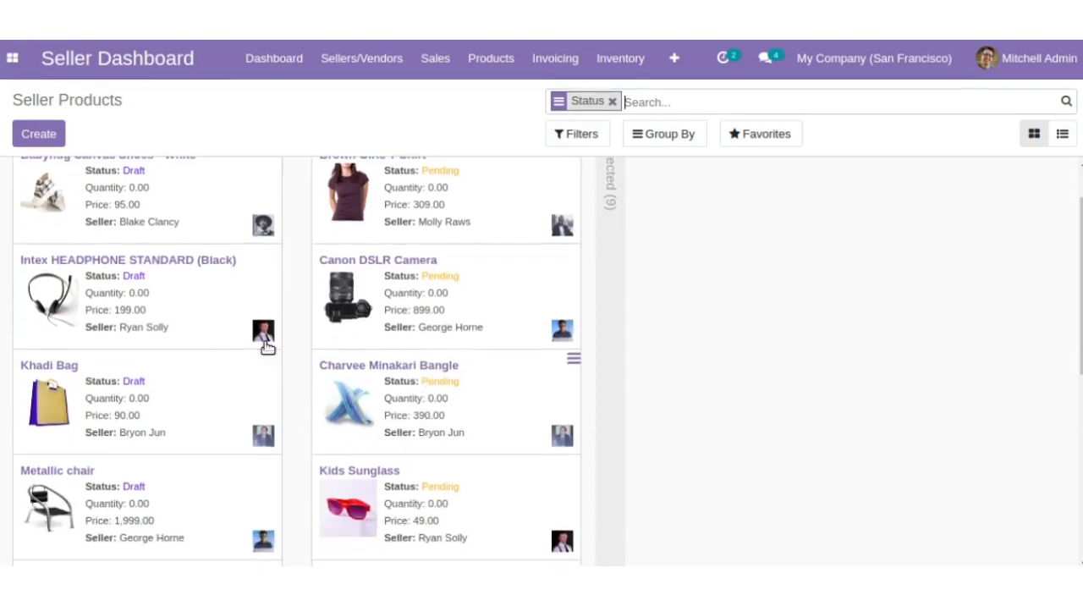
pyautogui.scroll(1, 480, 322)
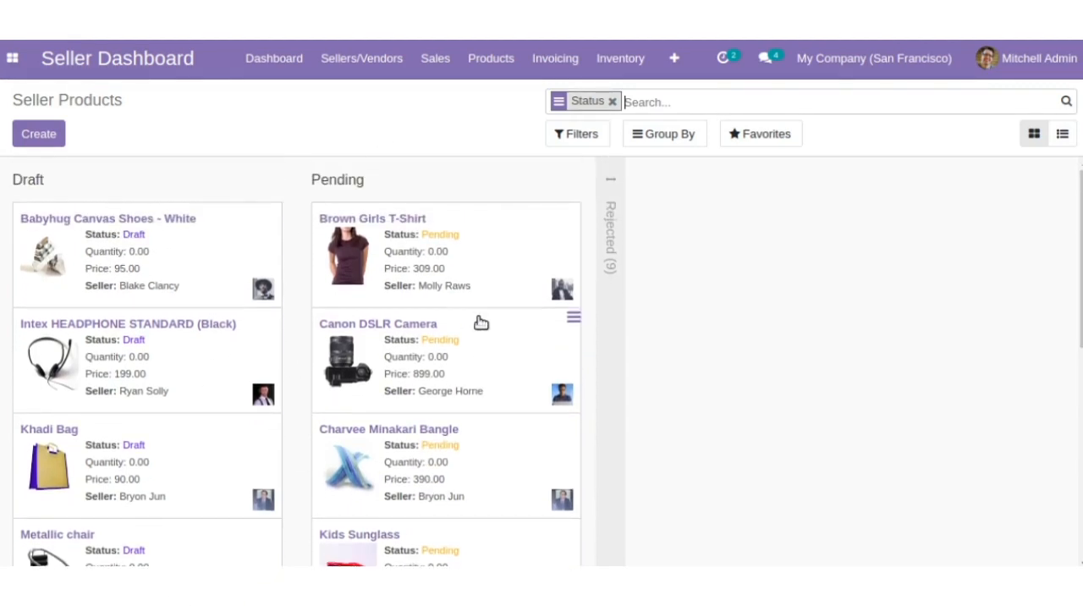
pyautogui.click(439, 267)
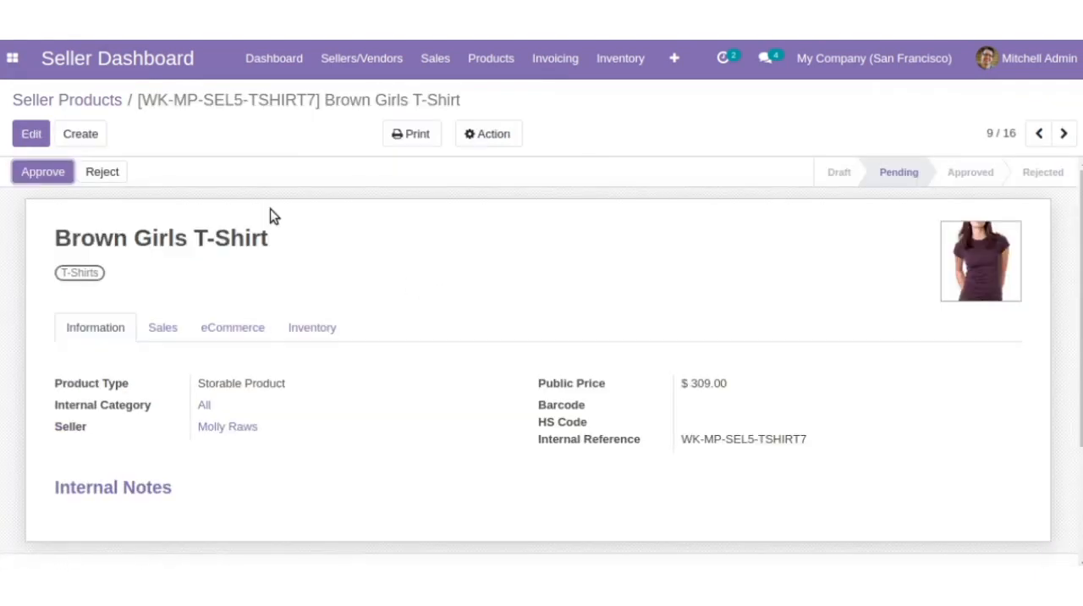
pyautogui.scroll(-2, 178, 487)
pyautogui.scroll(1, 179, 486)
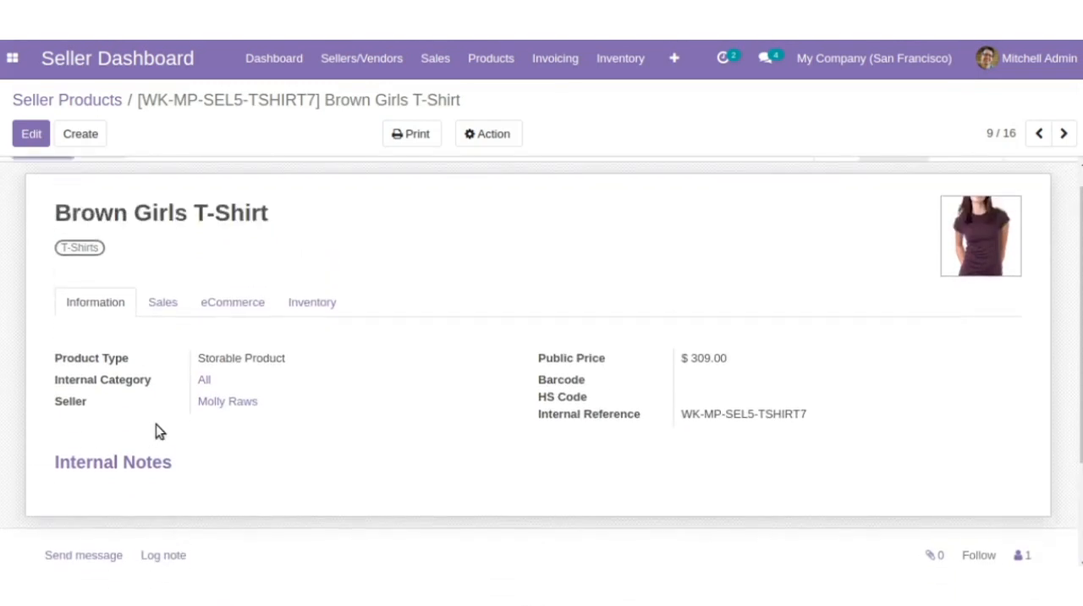
# - Approve the pending Brown Girls T-Shirt and browse the approved seller products across all sellers
pyautogui.scroll(1, 413, 420)
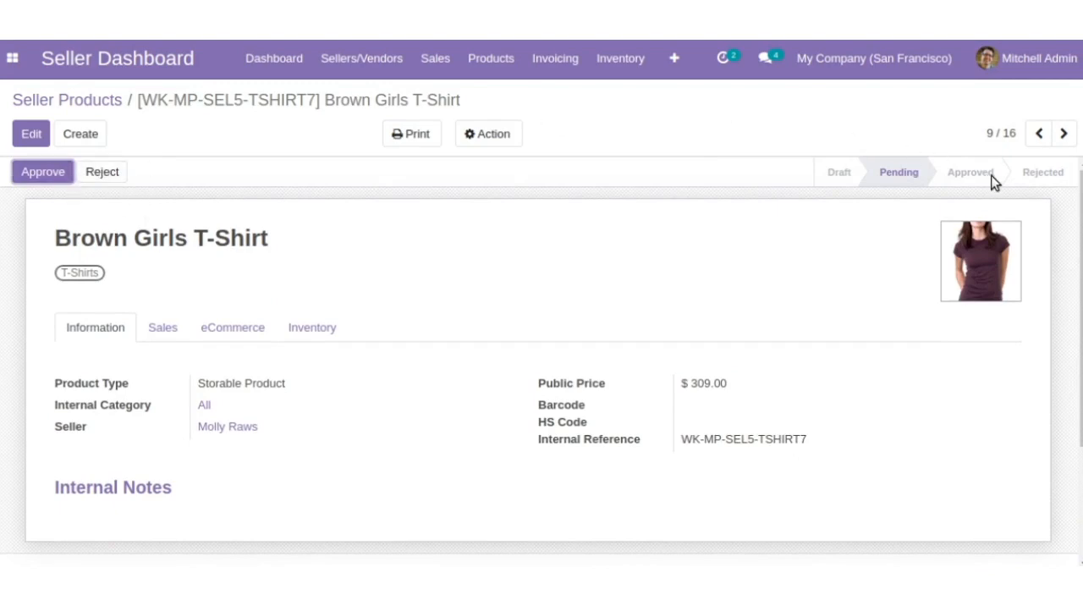
pyautogui.click(34, 173)
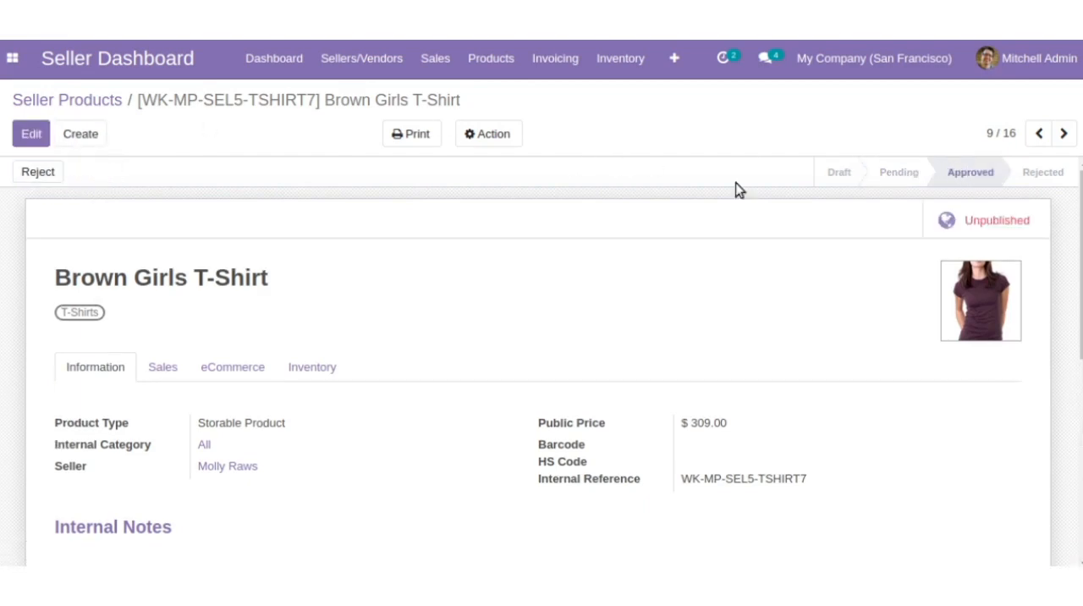
pyautogui.click(501, 75)
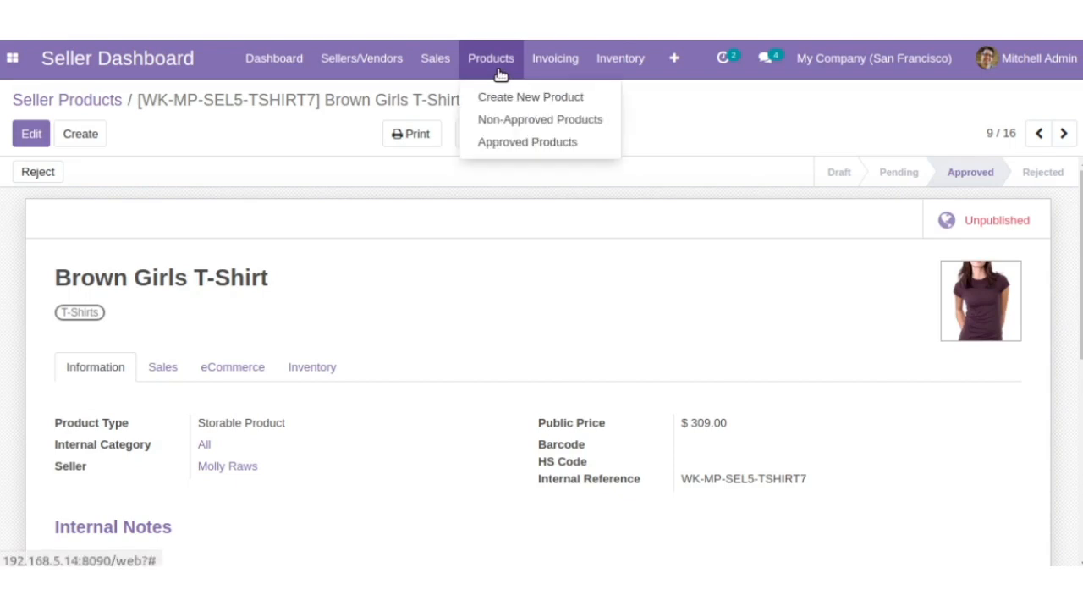
pyautogui.click(509, 144)
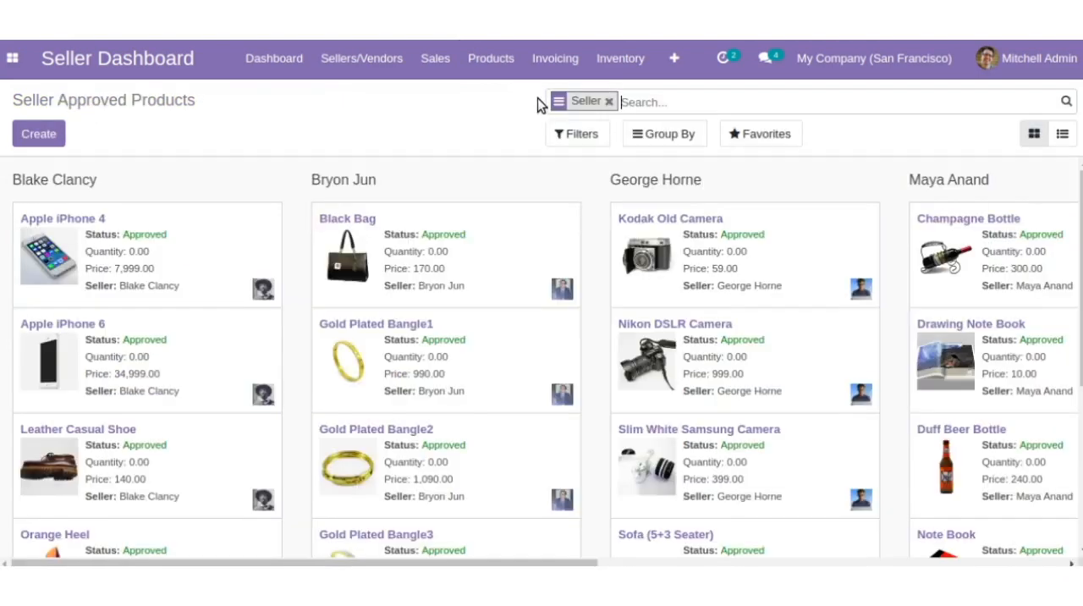
pyautogui.hscroll(10, 269, 264)
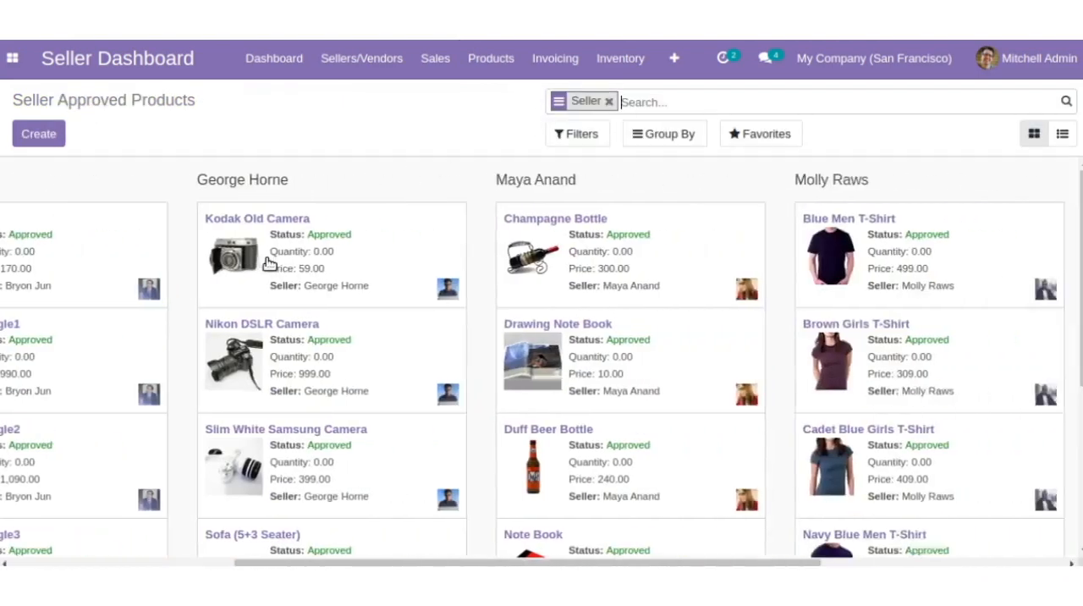
pyautogui.hscroll(-10, 269, 264)
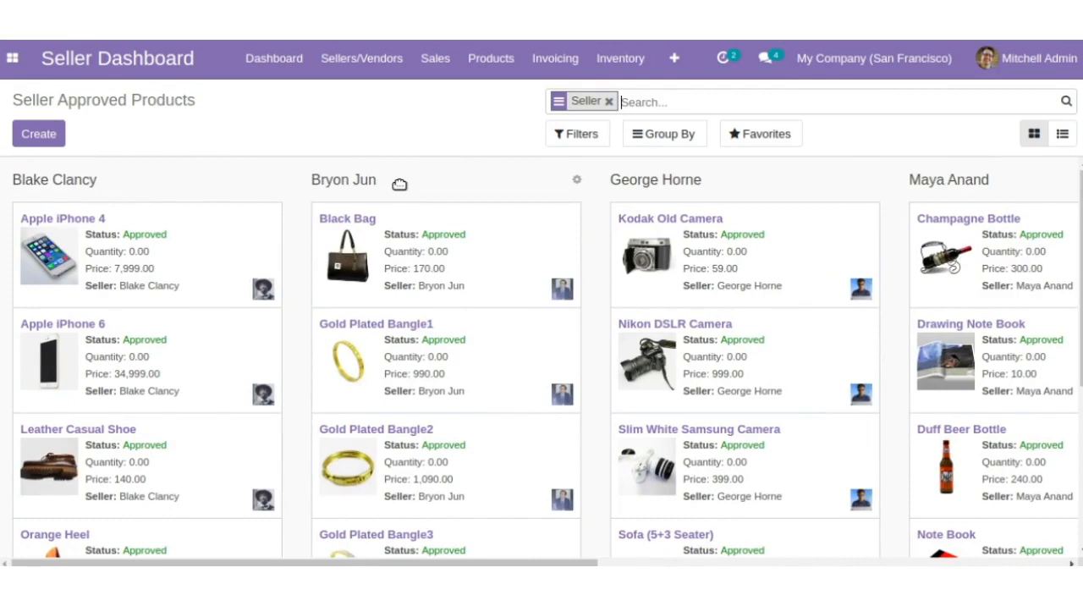
# - Open the only listed seller bill and review its vendor, dates and invoice lines
pyautogui.click(542, 77)
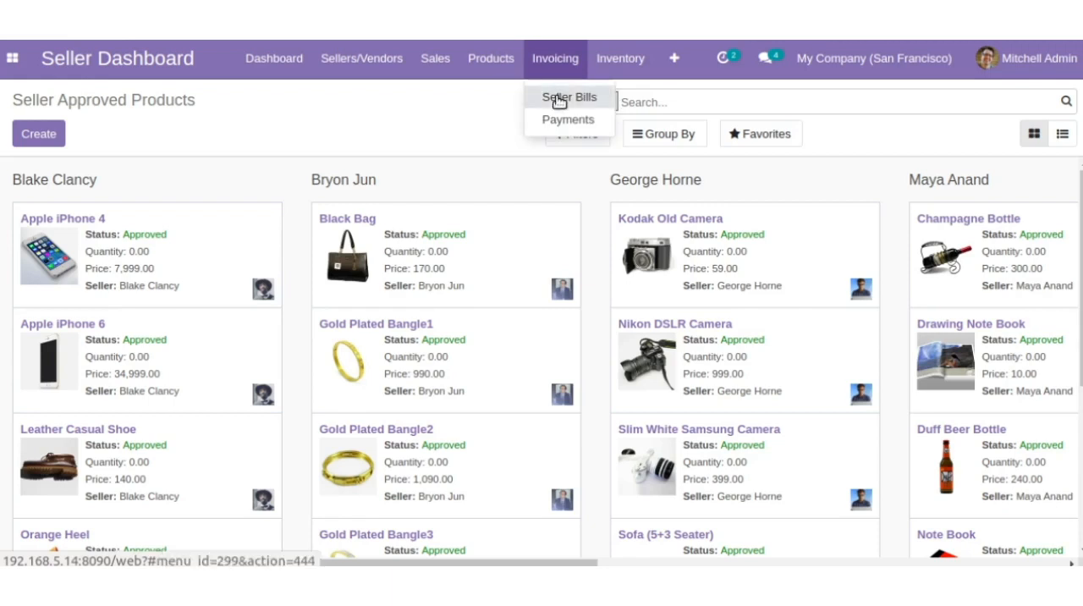
pyautogui.click(557, 97)
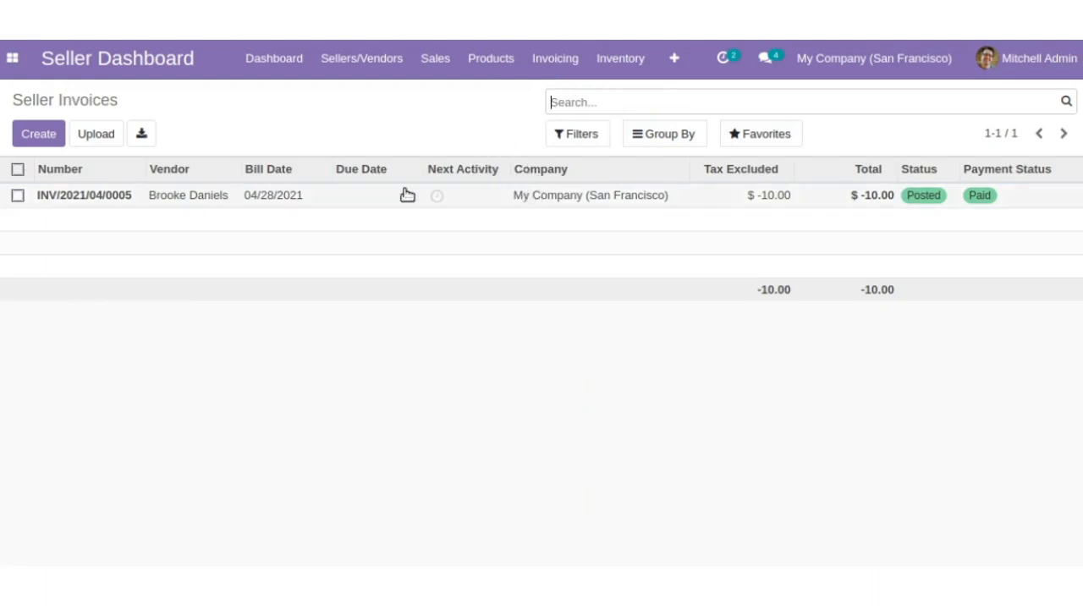
pyautogui.click(268, 203)
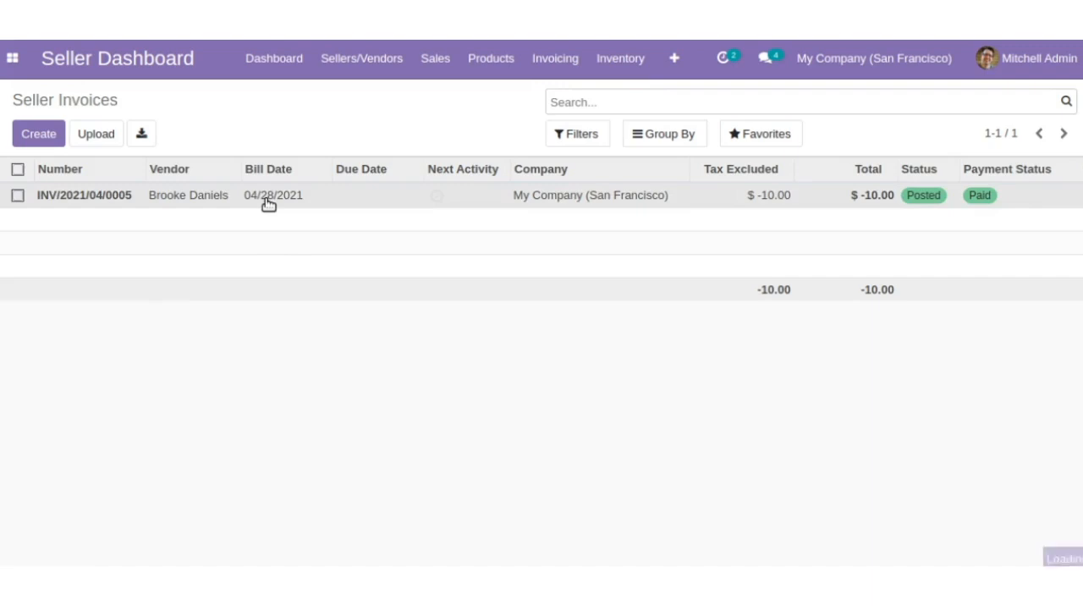
pyautogui.scroll(-1, 267, 333)
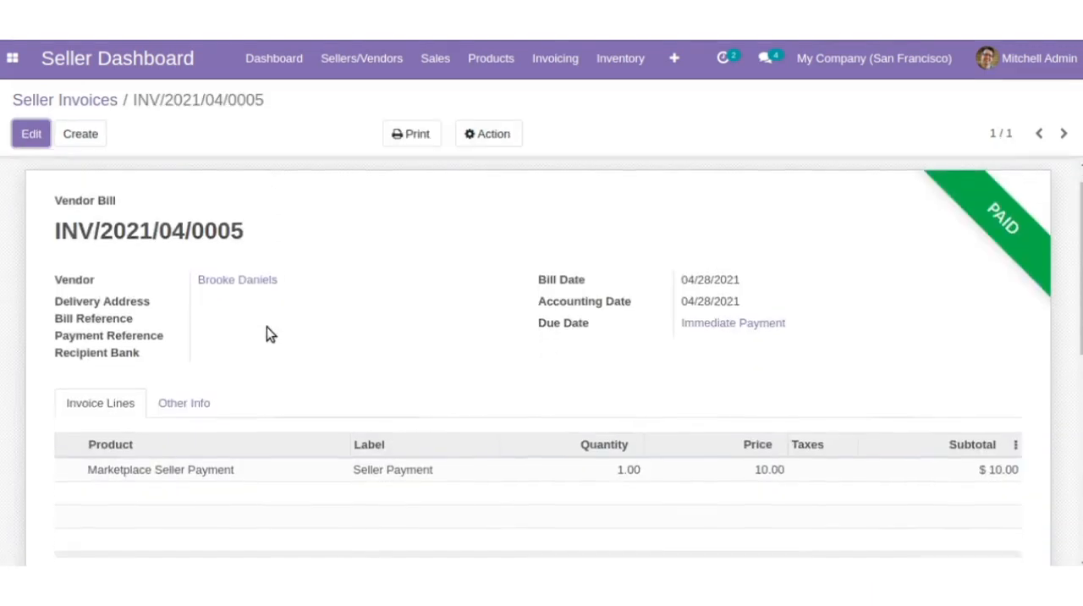
pyautogui.scroll(-3, 267, 327)
pyautogui.scroll(3, 266, 326)
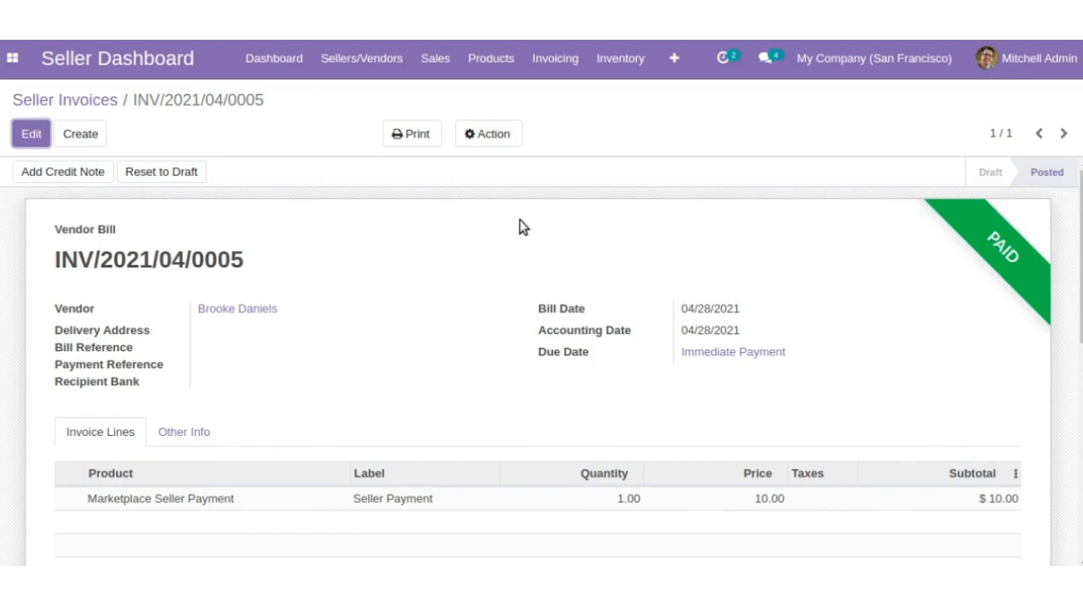
# - Open the posted seller payment from the payments list and review its details
pyautogui.click(556, 61)
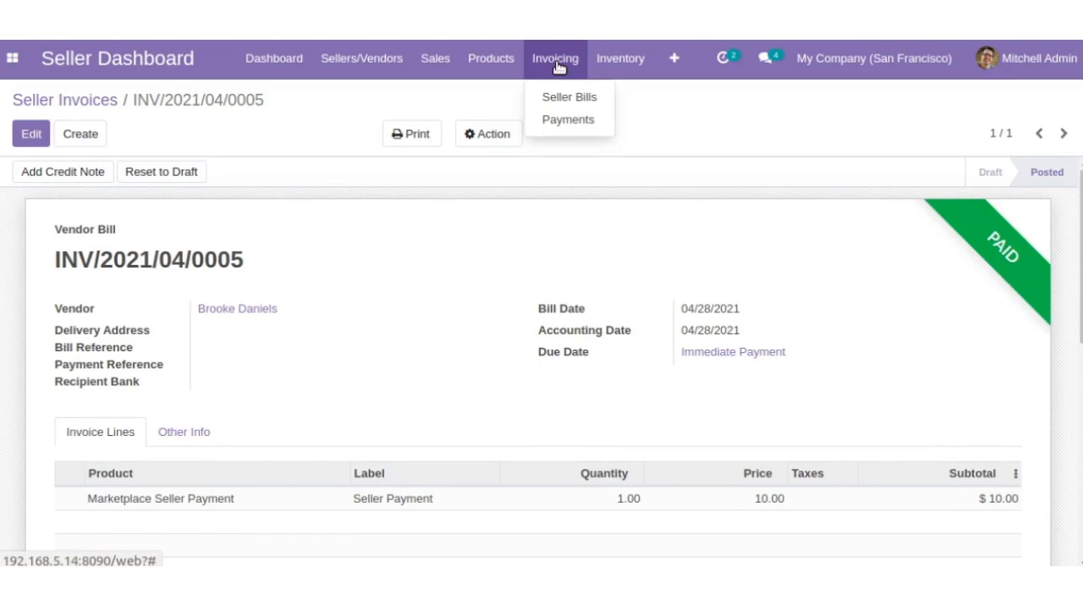
pyautogui.click(558, 123)
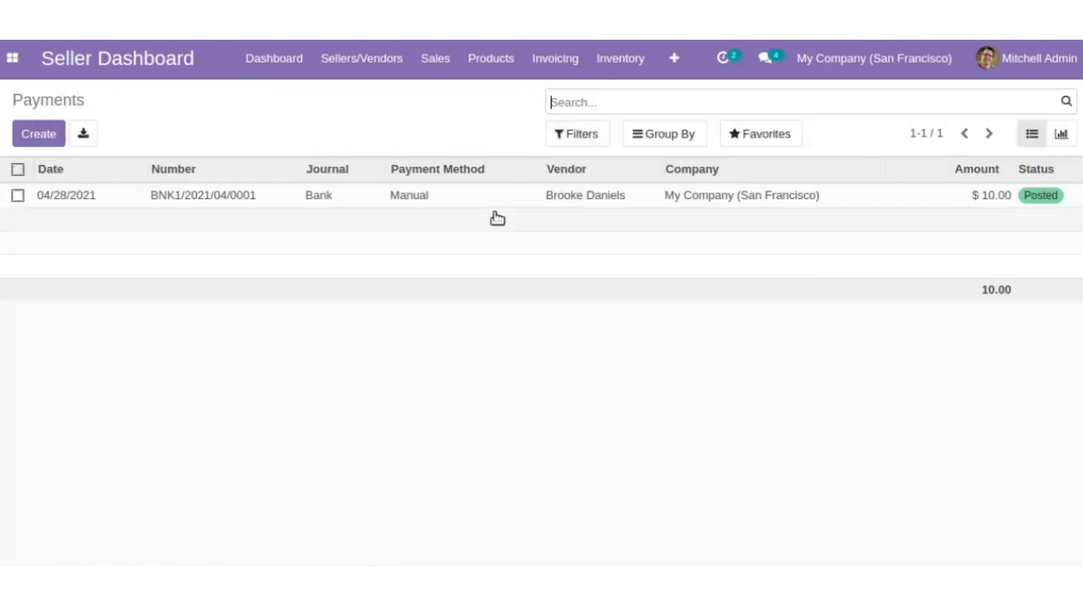
pyautogui.doubleClick(551, 197)
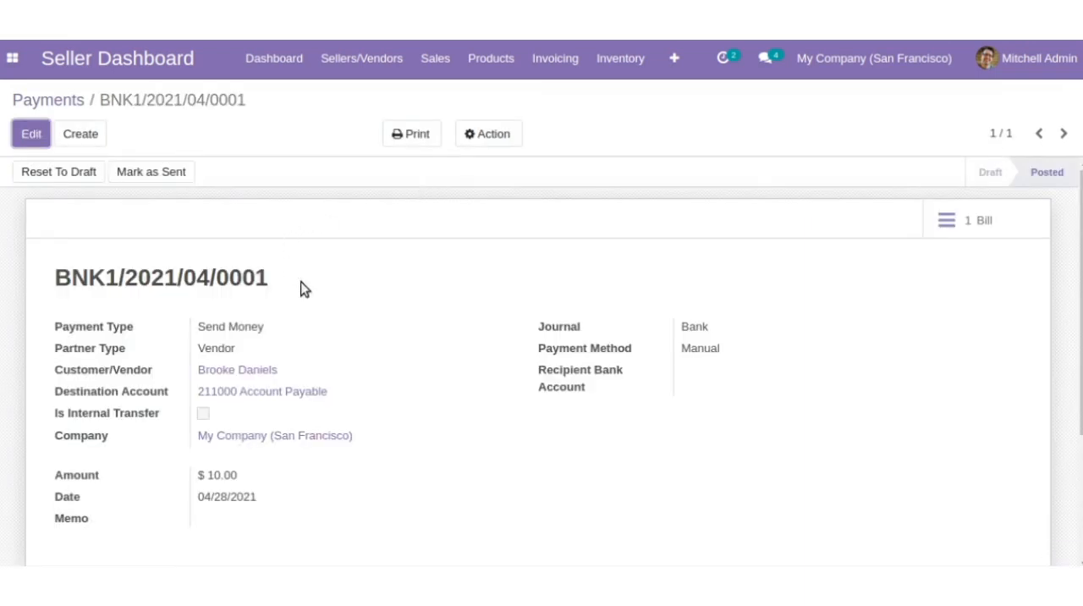
pyautogui.scroll(-3, 305, 292)
pyautogui.scroll(4, 312, 300)
pyautogui.scroll(-2, 312, 299)
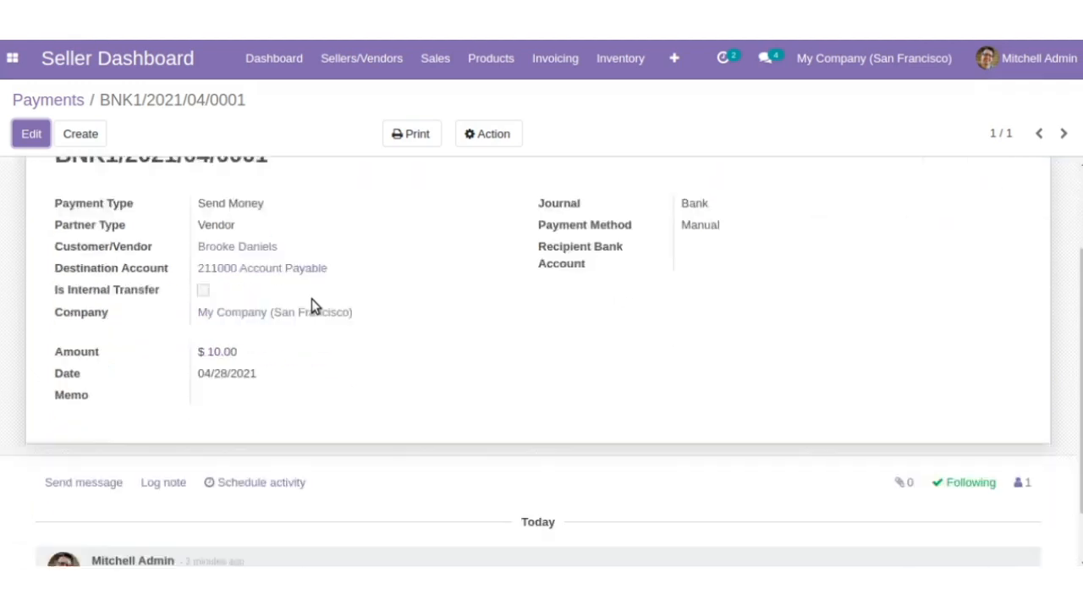
pyautogui.scroll(2, 311, 298)
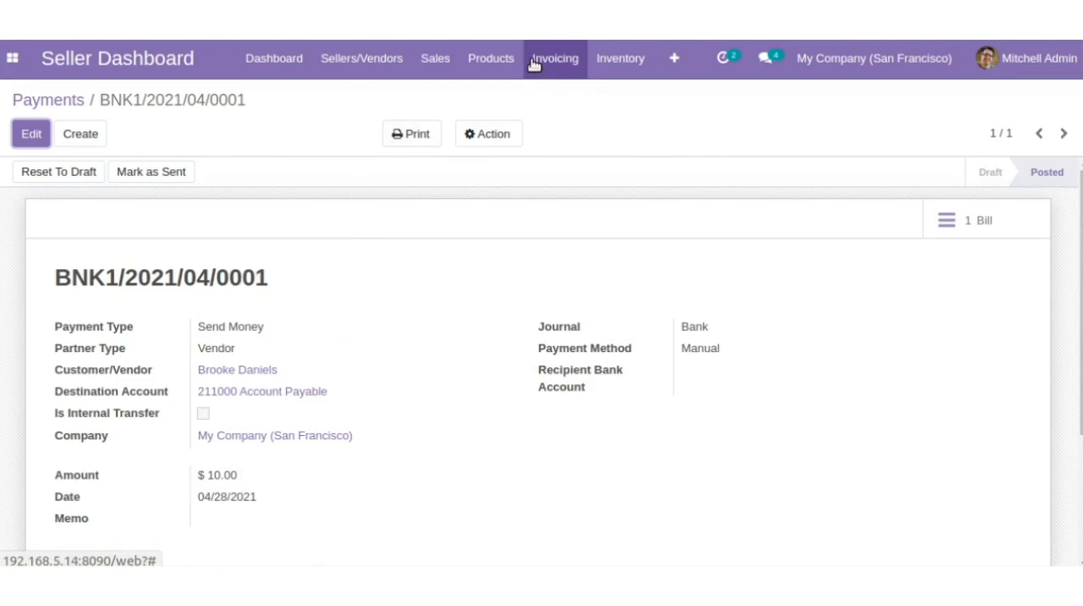
# - Open the requested stock update for the Red Bag among the inventory requests and approve it
pyautogui.click(600, 65)
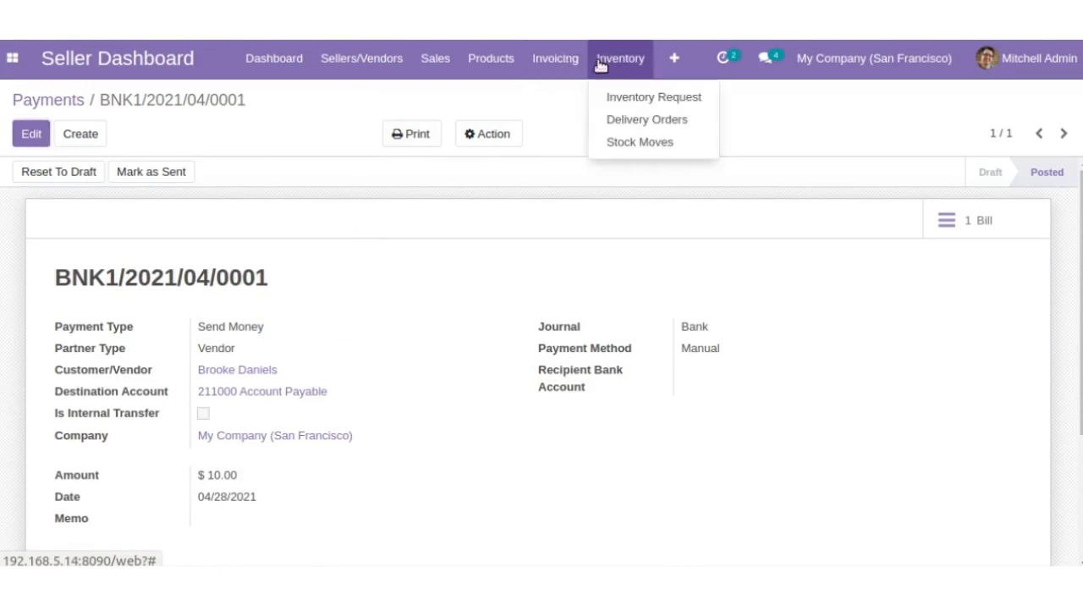
pyautogui.click(621, 100)
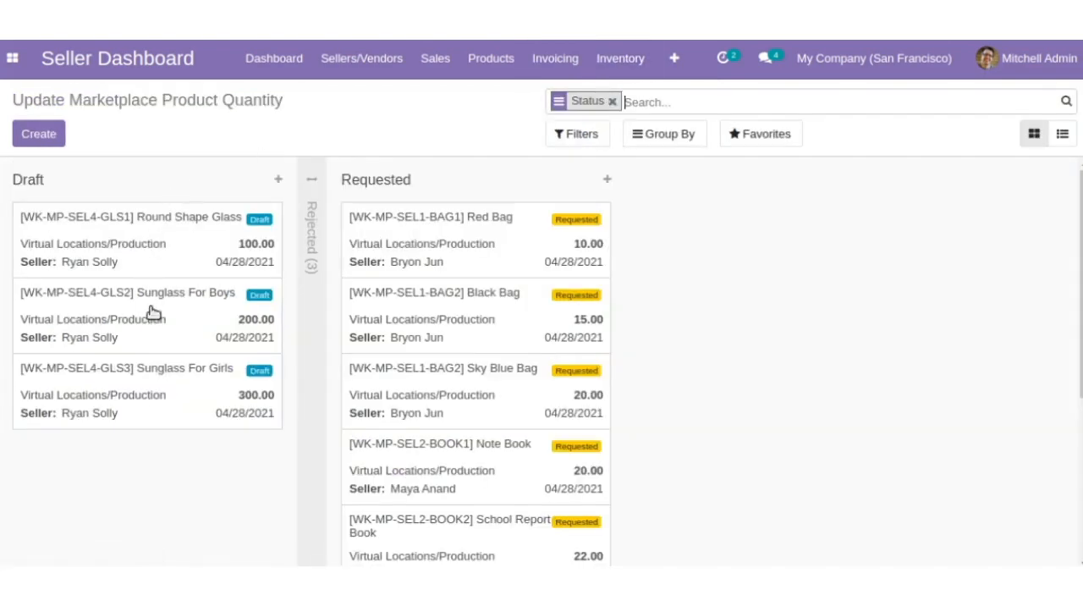
pyautogui.click(460, 216)
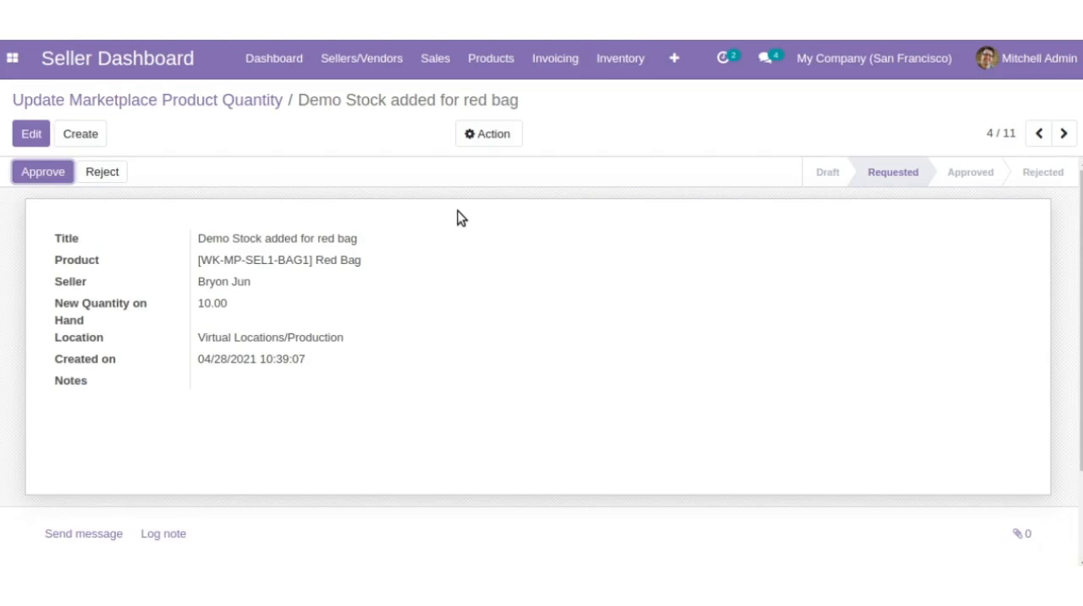
pyautogui.click(44, 172)
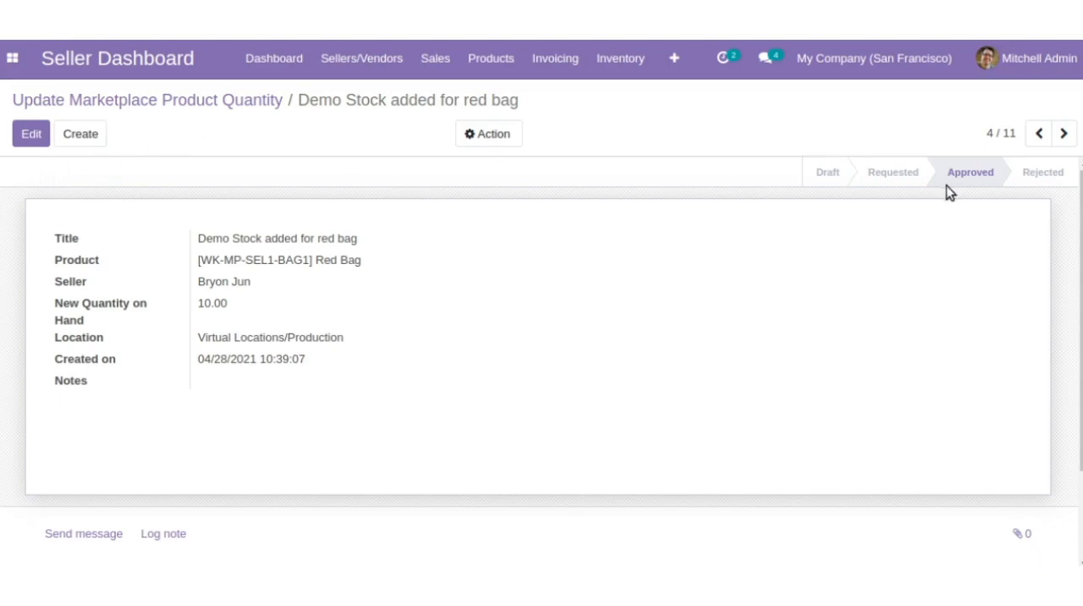
# - Examine the first waiting delivery order and view the stock moves grouped by seller
pyautogui.click(597, 67)
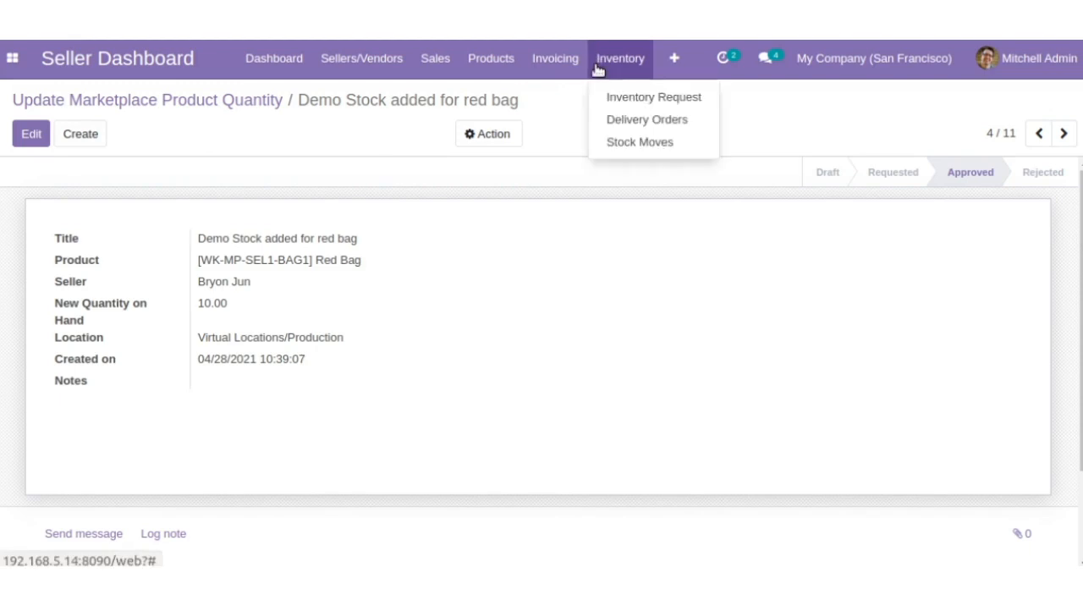
pyautogui.click(611, 120)
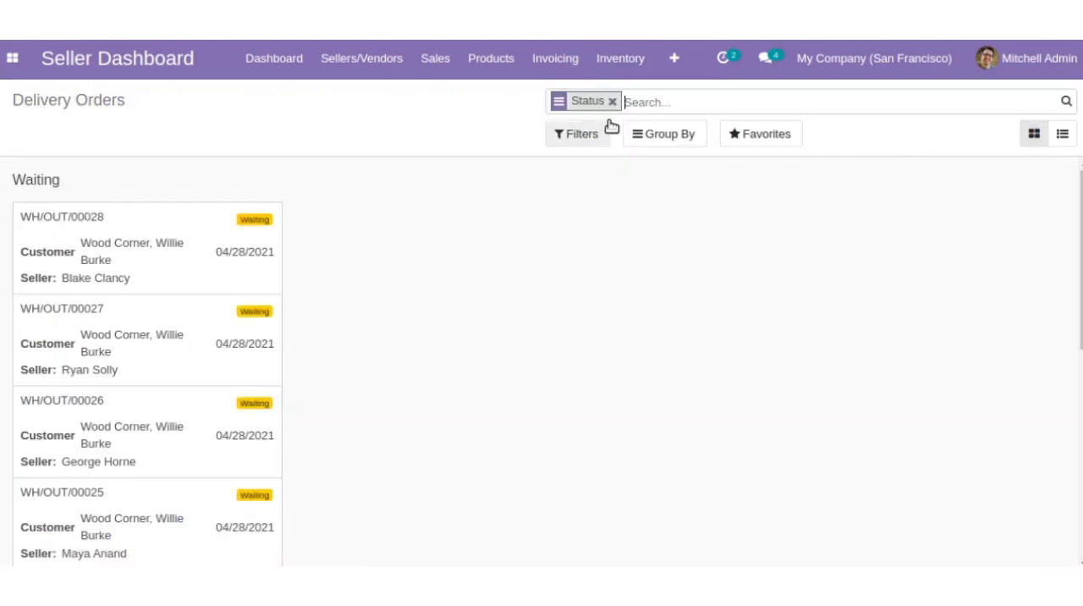
pyautogui.click(148, 258)
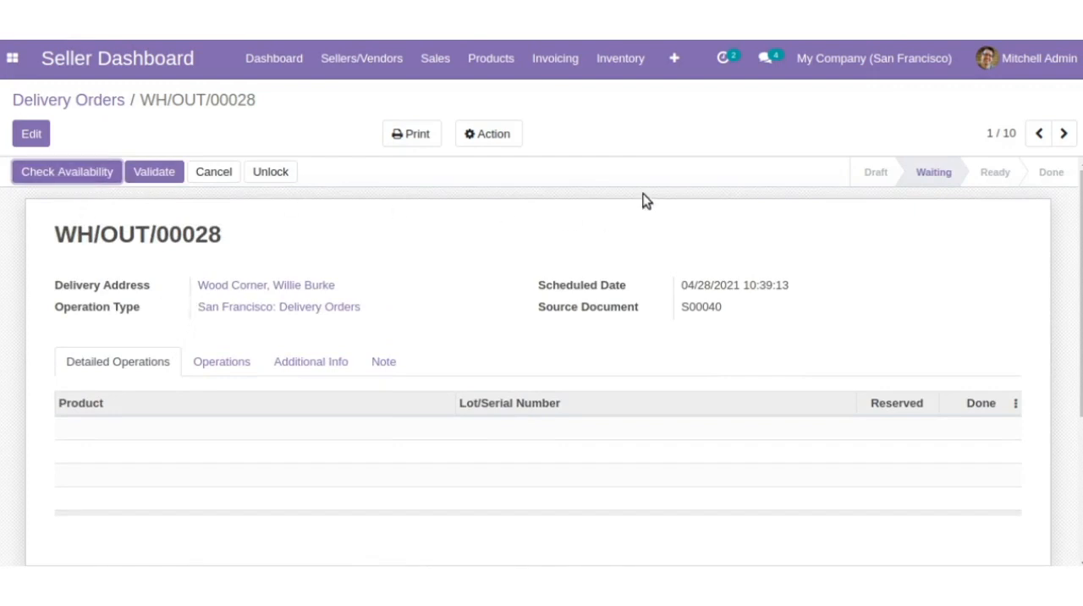
pyautogui.click(624, 72)
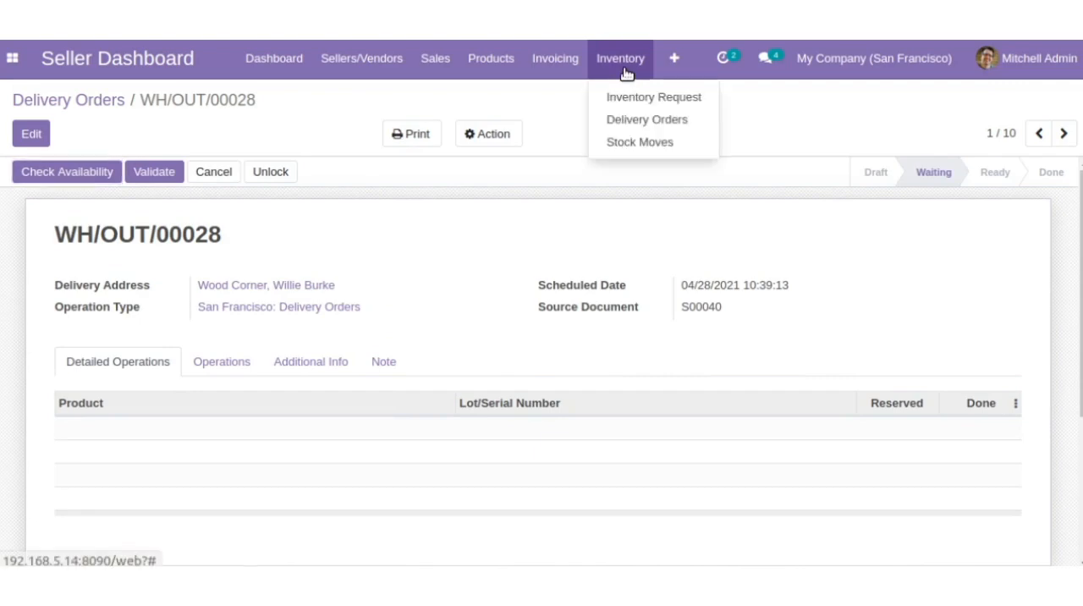
pyautogui.click(638, 144)
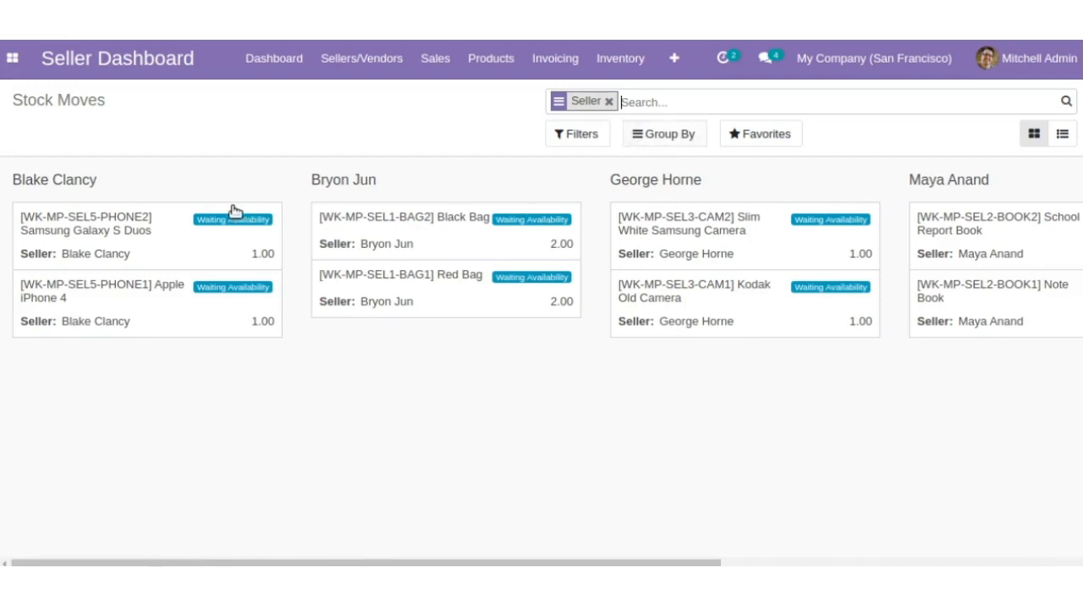
pyautogui.click(981, 265)
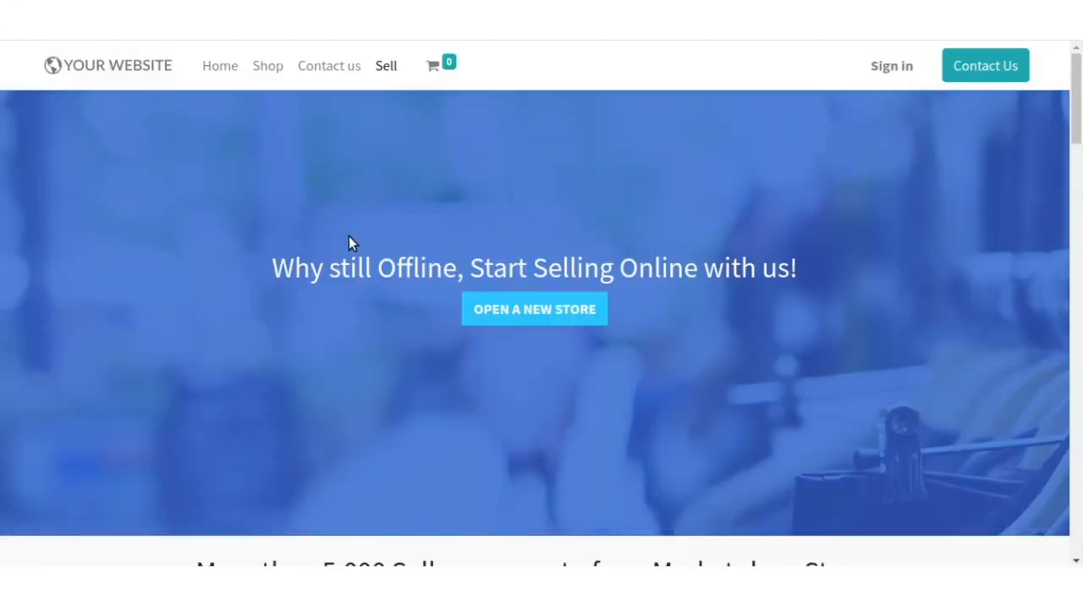
# - On the marketplace website, start opening a new store and look over the seller registration form's fields
pyautogui.click(514, 309)
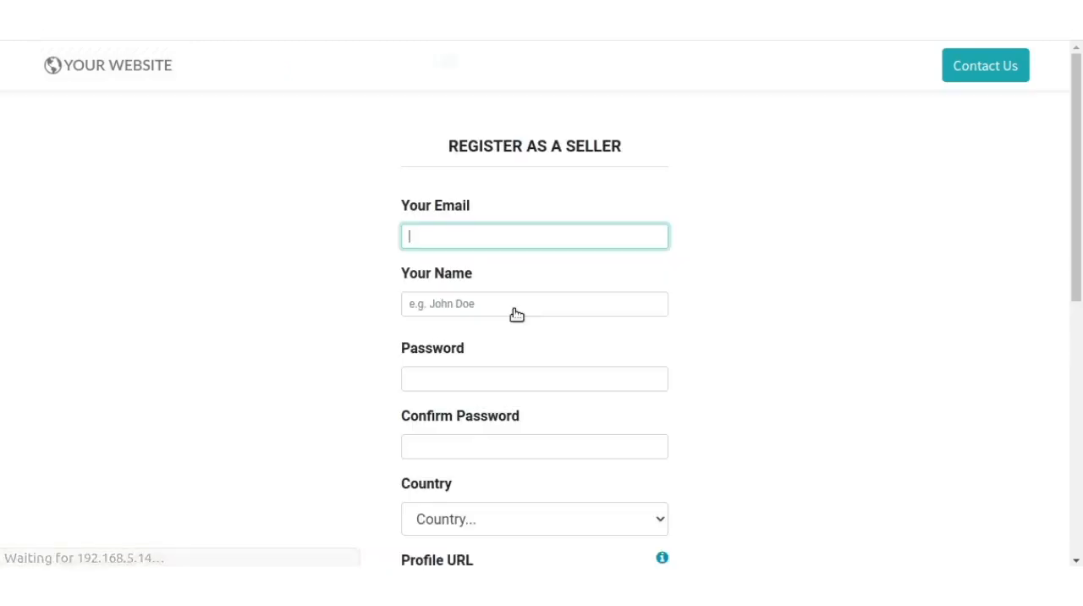
pyautogui.scroll(-1, 480, 285)
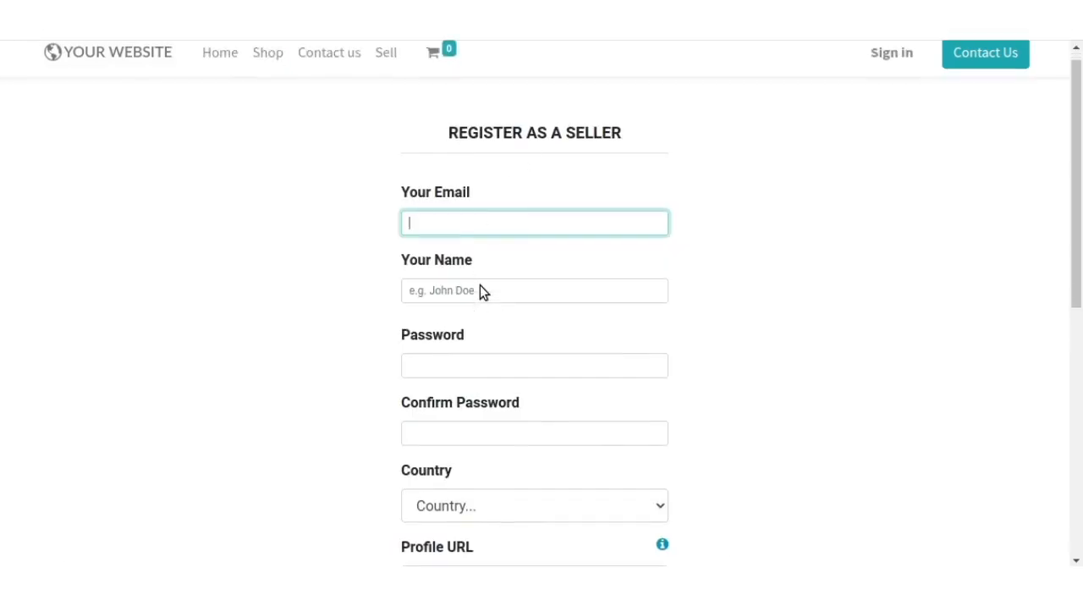
pyautogui.click(502, 224)
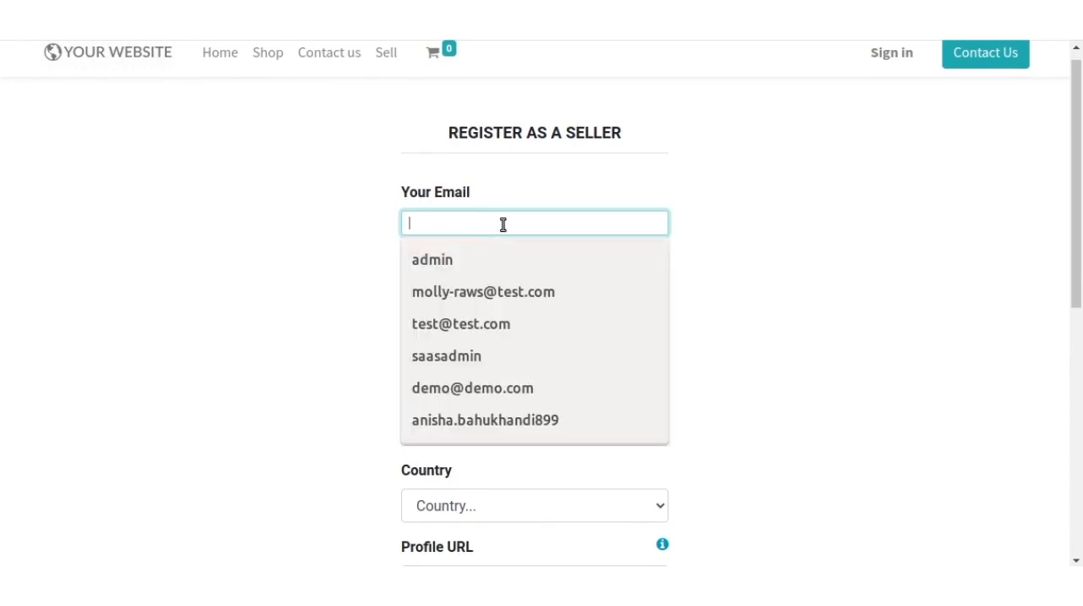
pyautogui.click(359, 289)
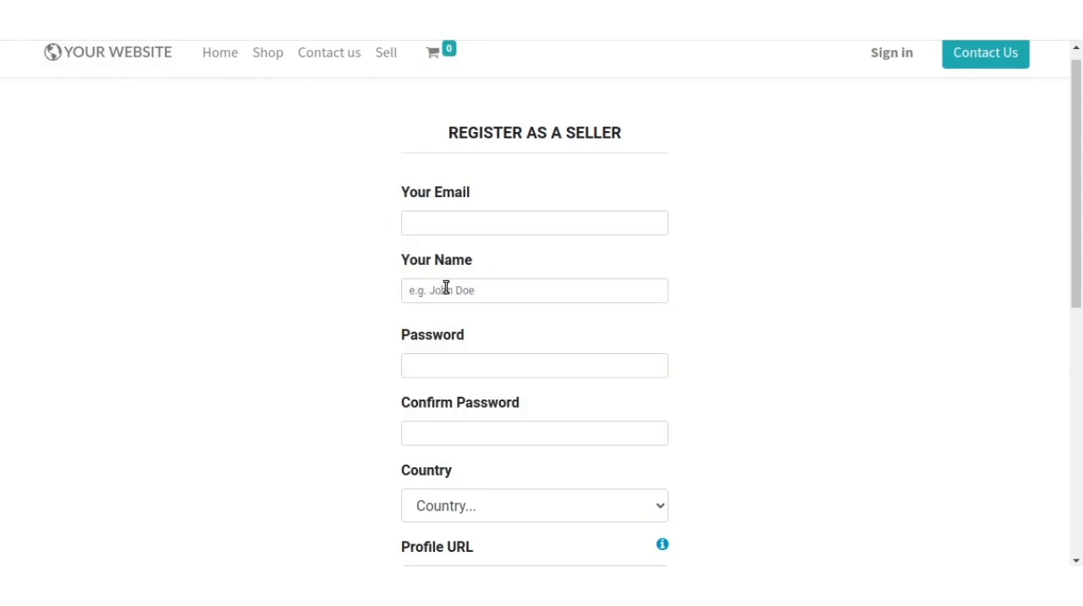
pyautogui.scroll(-1, 414, 365)
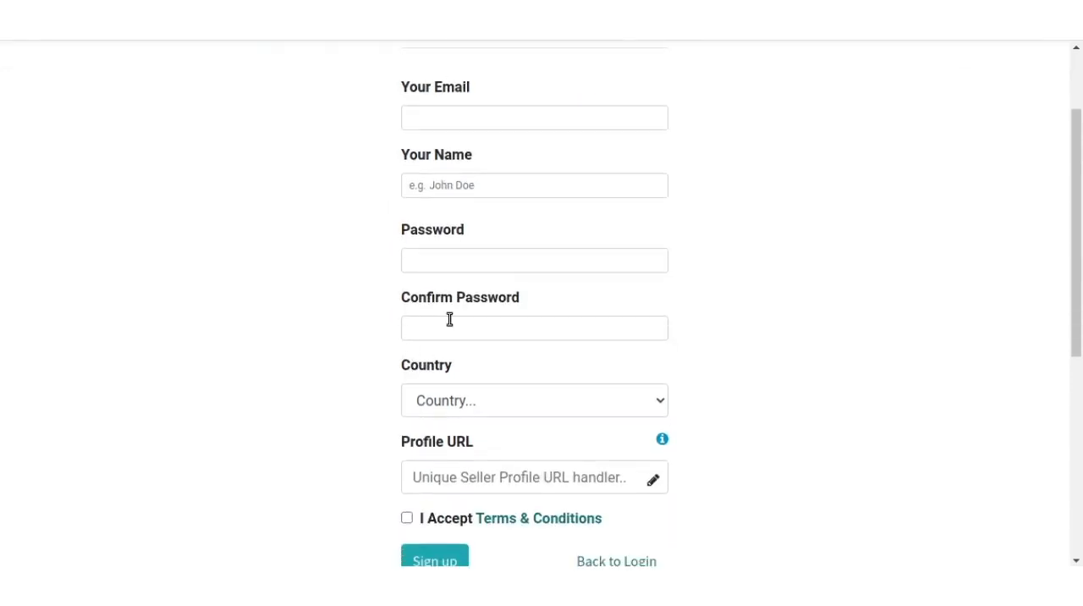
pyautogui.scroll(-1, 448, 369)
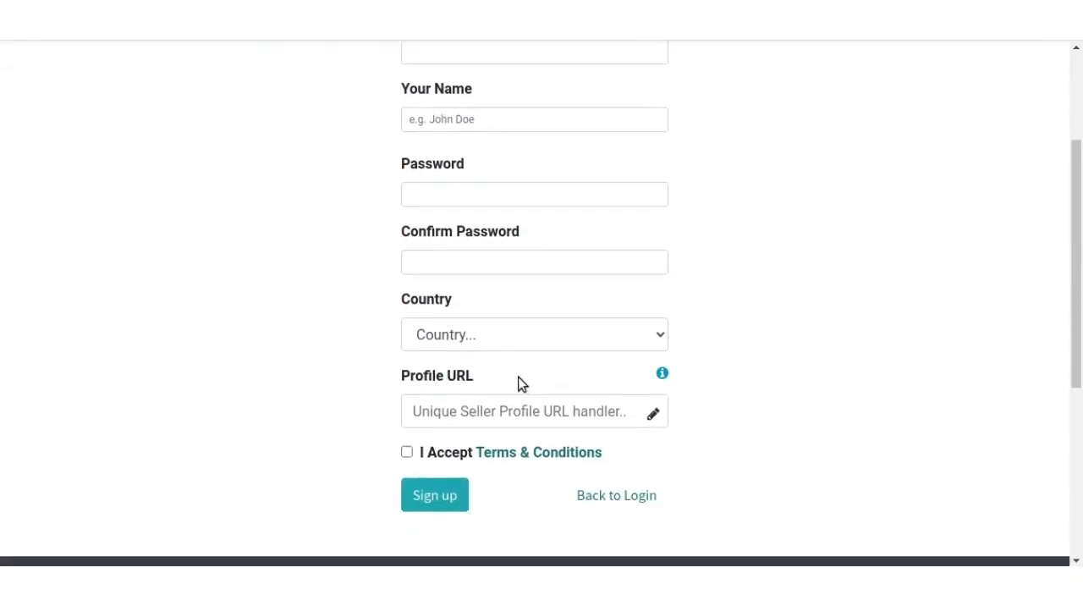
pyautogui.scroll(-1, 519, 382)
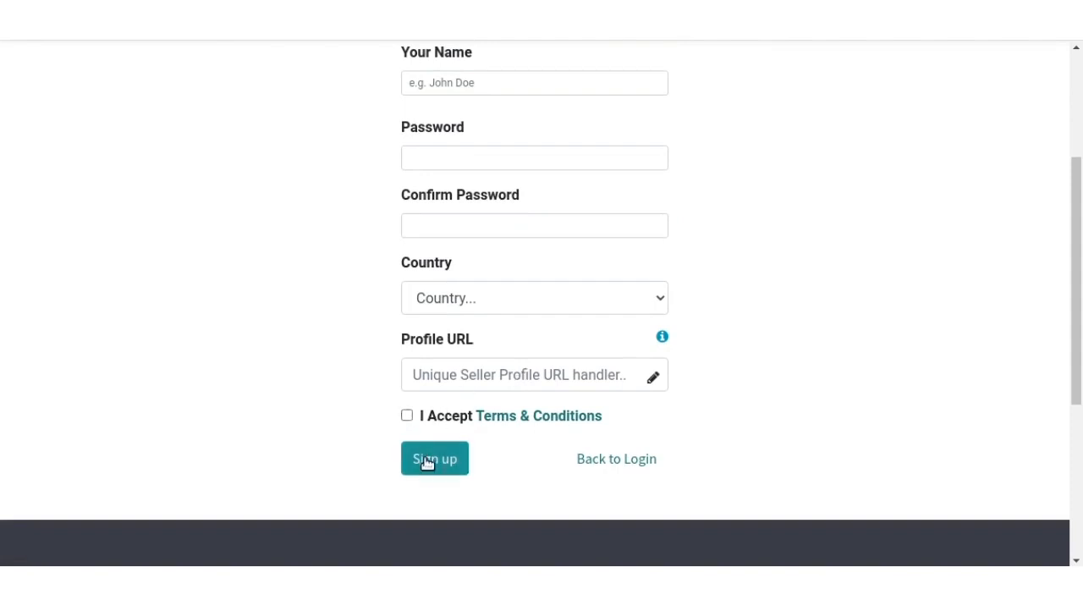
# - Return to the login page and log in to the mp_demo database with the seller's email and account password
pyautogui.click(607, 460)
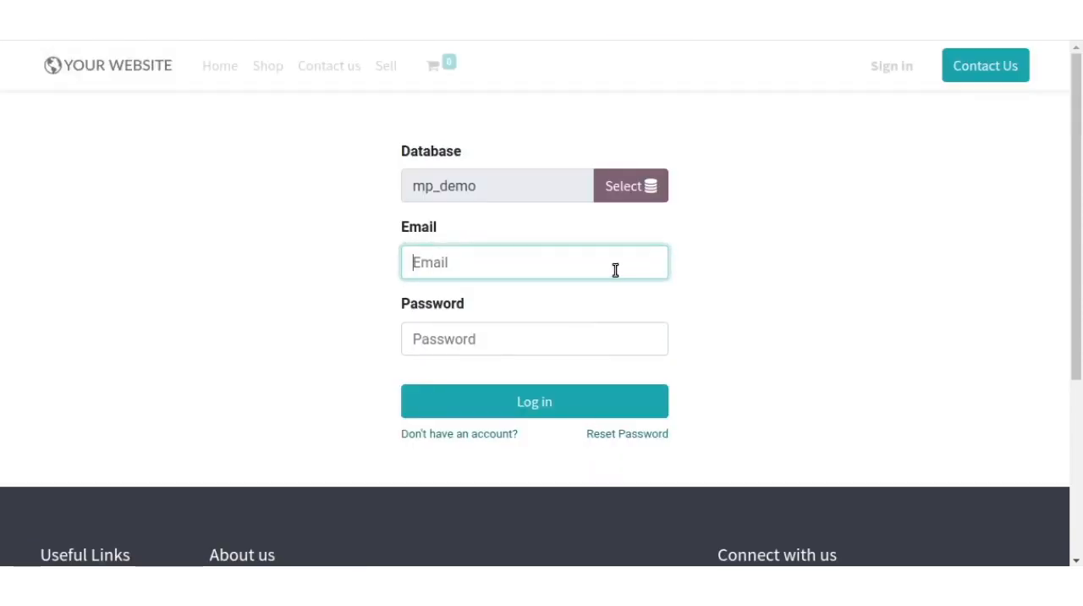
pyautogui.write('test@test.com')
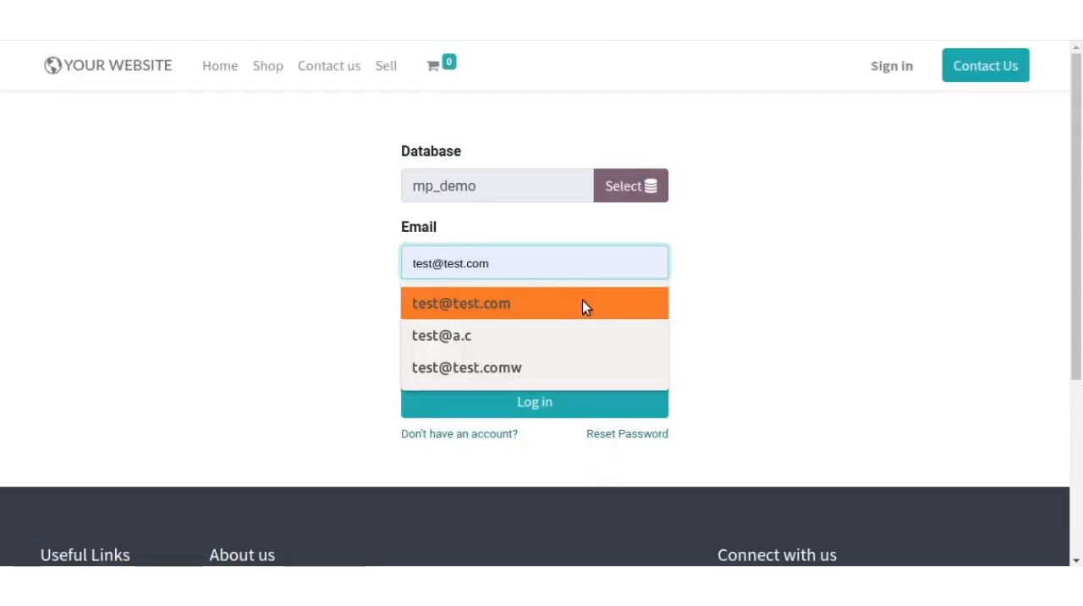
pyautogui.click(582, 305)
pyautogui.click(578, 351)
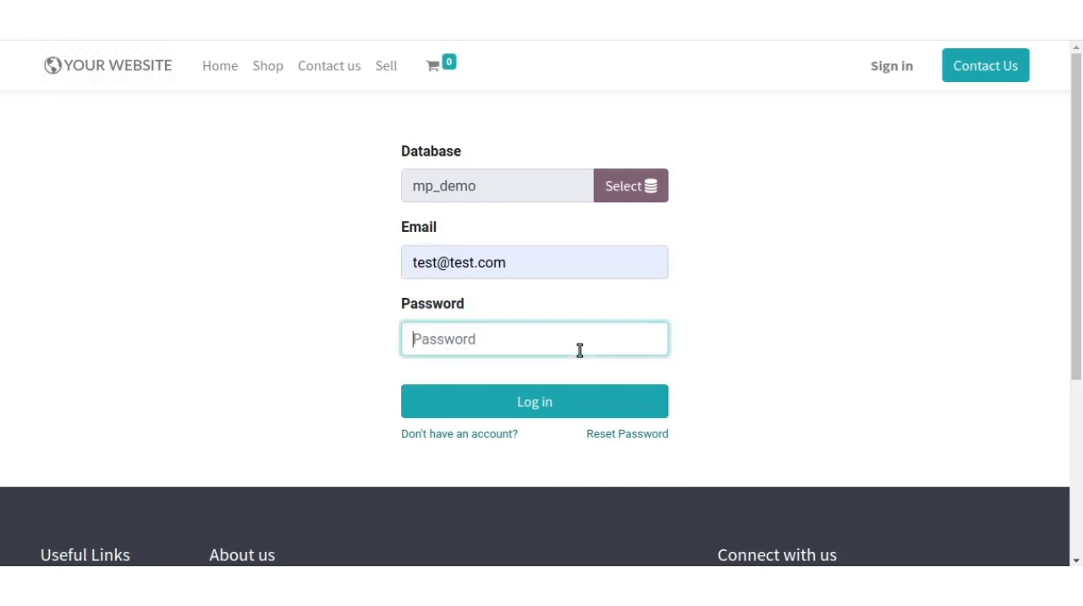
pyautogui.write('••••••')
pyautogui.click(549, 403)
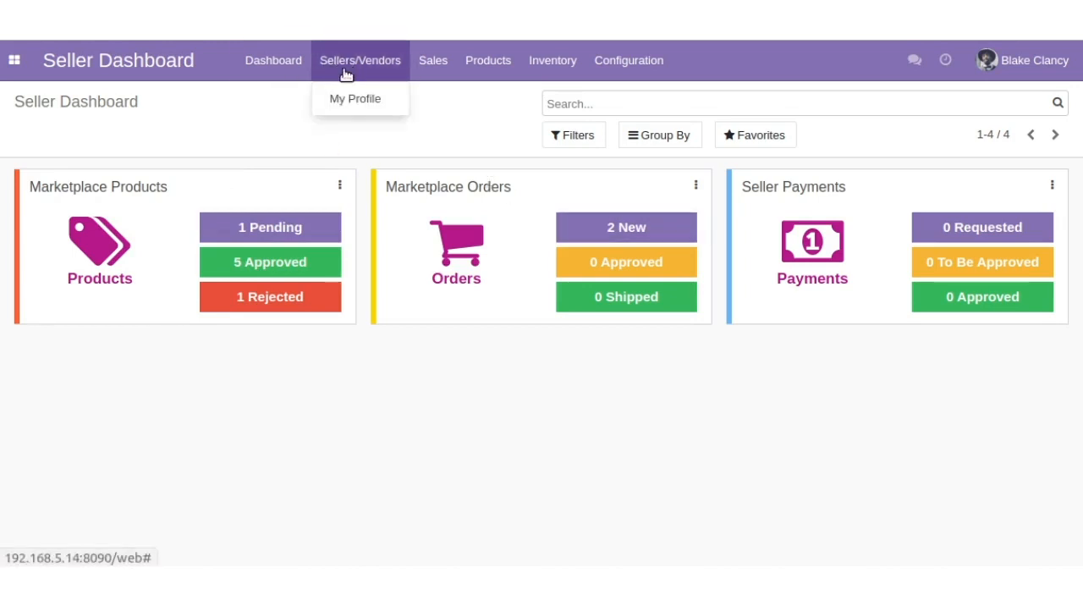
# - Open the logged-in seller's own profile and look over its statistics, contact details and marketplace settings
pyautogui.click(346, 101)
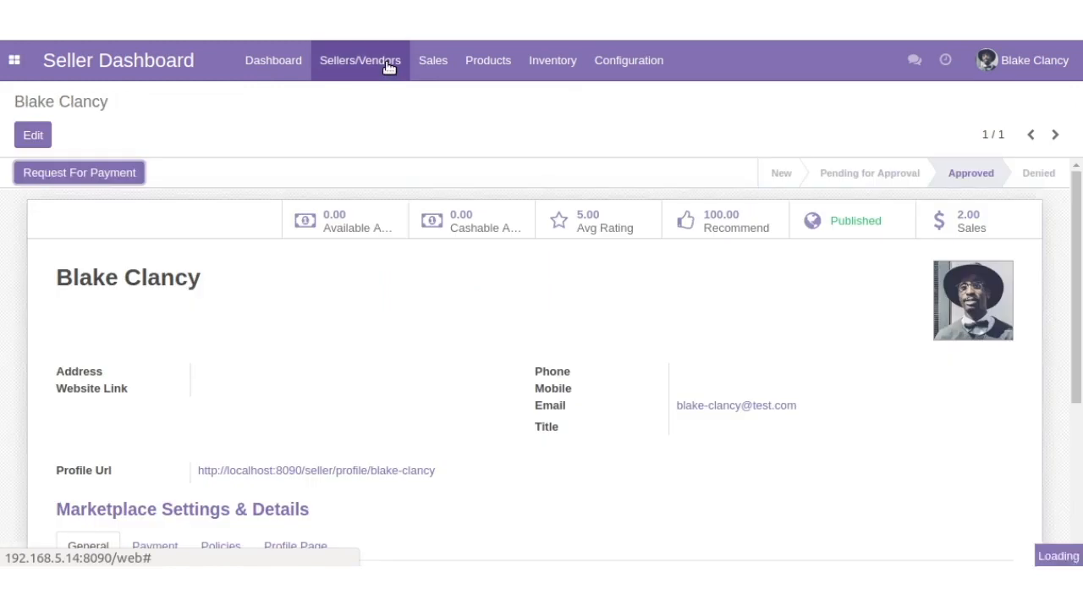
pyautogui.scroll(-4, 184, 381)
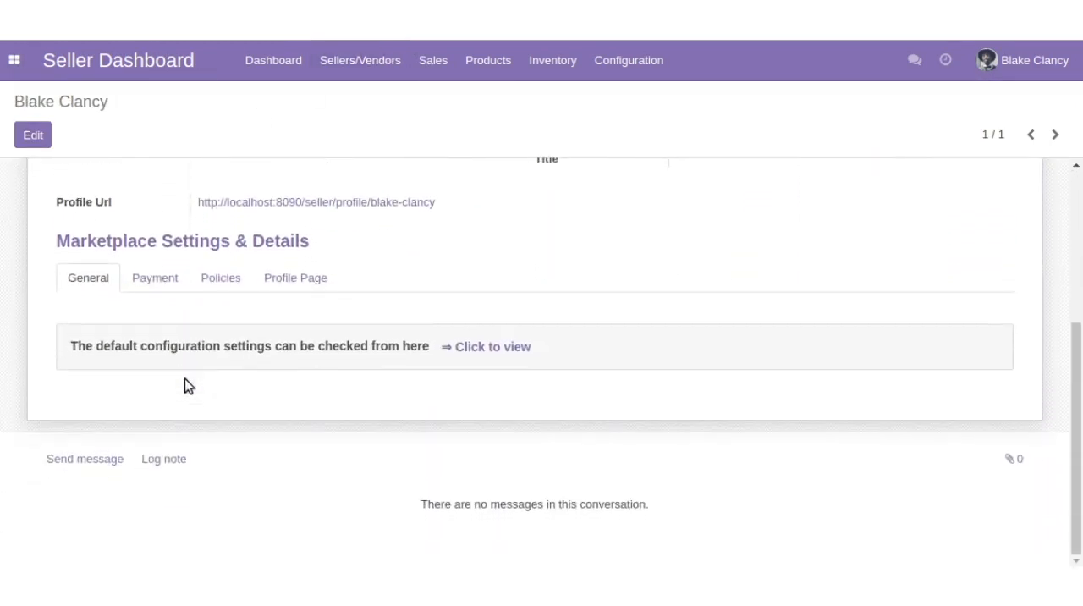
pyautogui.scroll(3, 186, 384)
pyautogui.scroll(1, 185, 379)
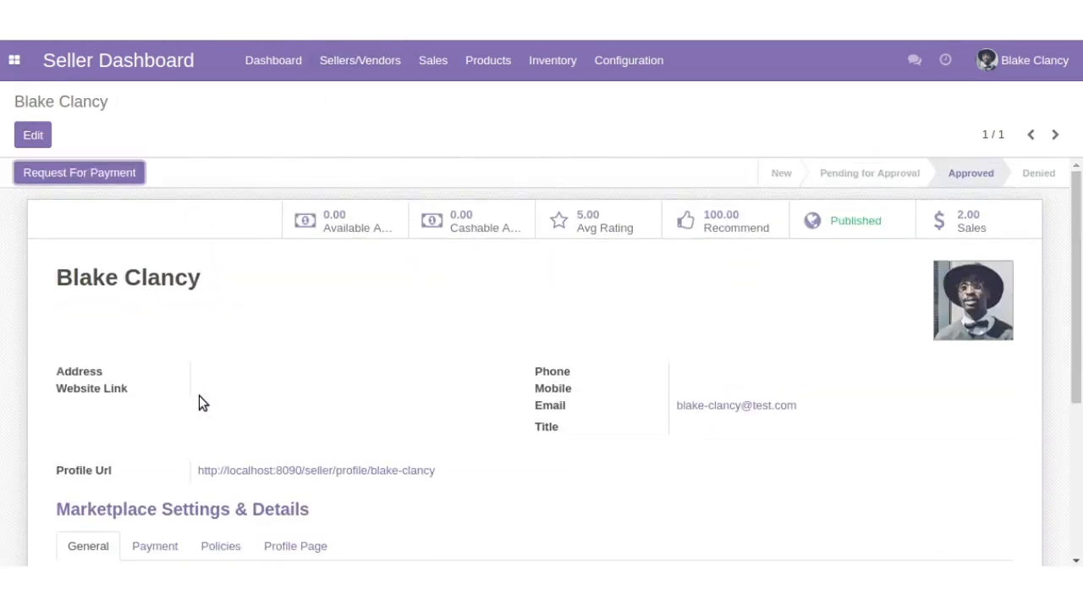
pyautogui.scroll(-1, 199, 396)
pyautogui.scroll(1, 197, 395)
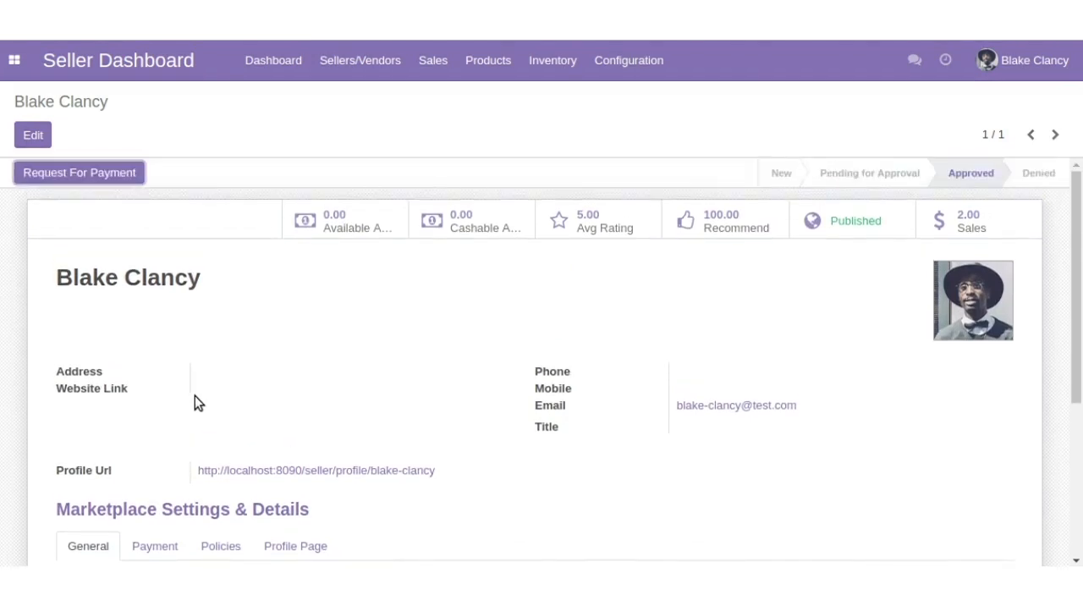
# - Put the seller profile into edit mode and examine its address, contact and profile URL handler fields
pyautogui.click(32, 135)
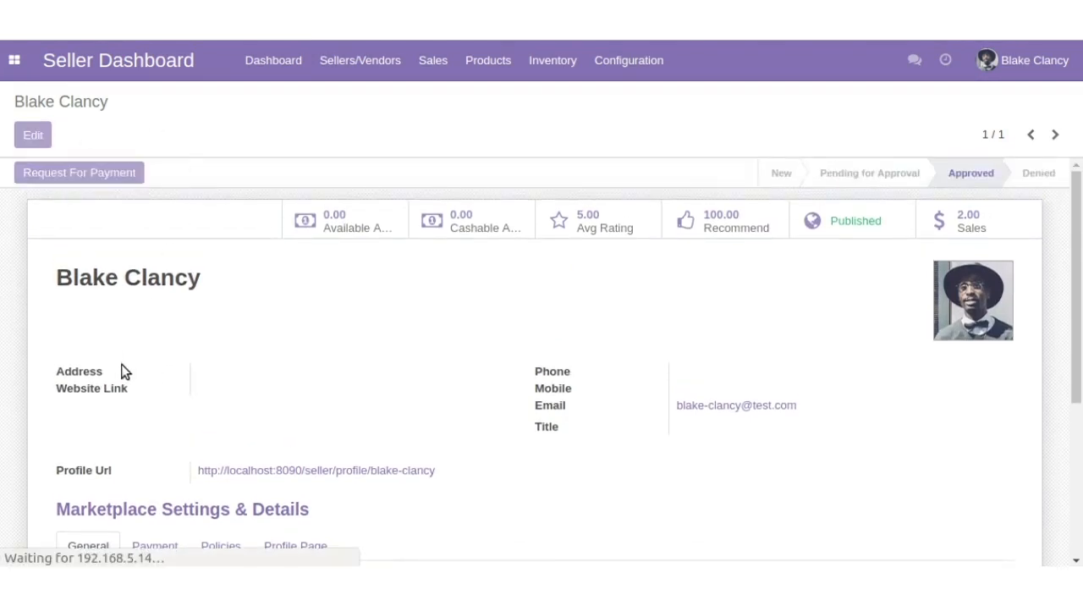
pyautogui.scroll(-5, 125, 372)
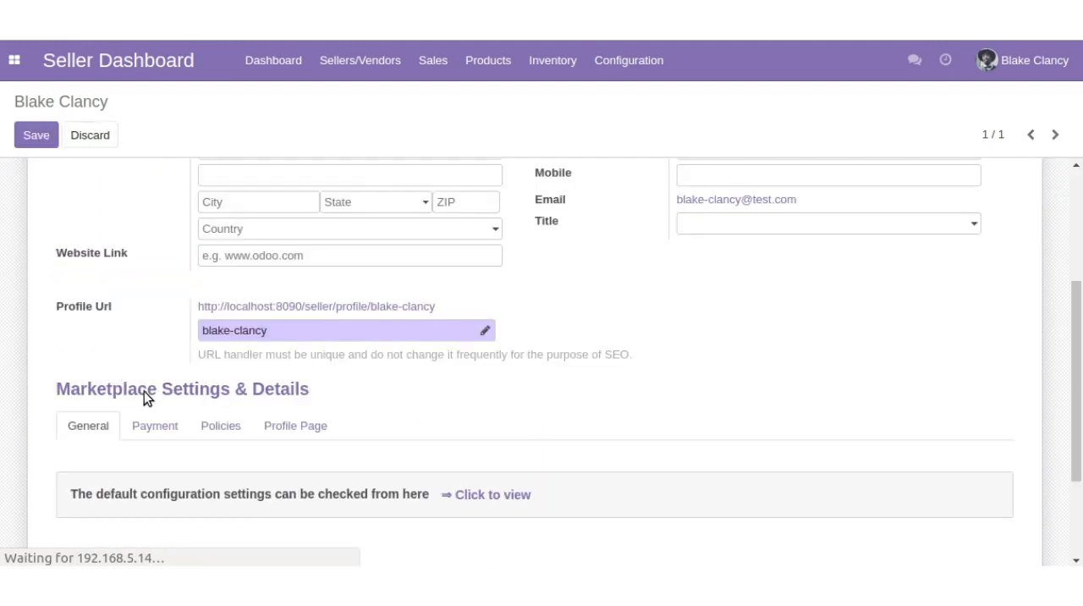
pyautogui.scroll(-2, 147, 406)
pyautogui.scroll(6, 160, 357)
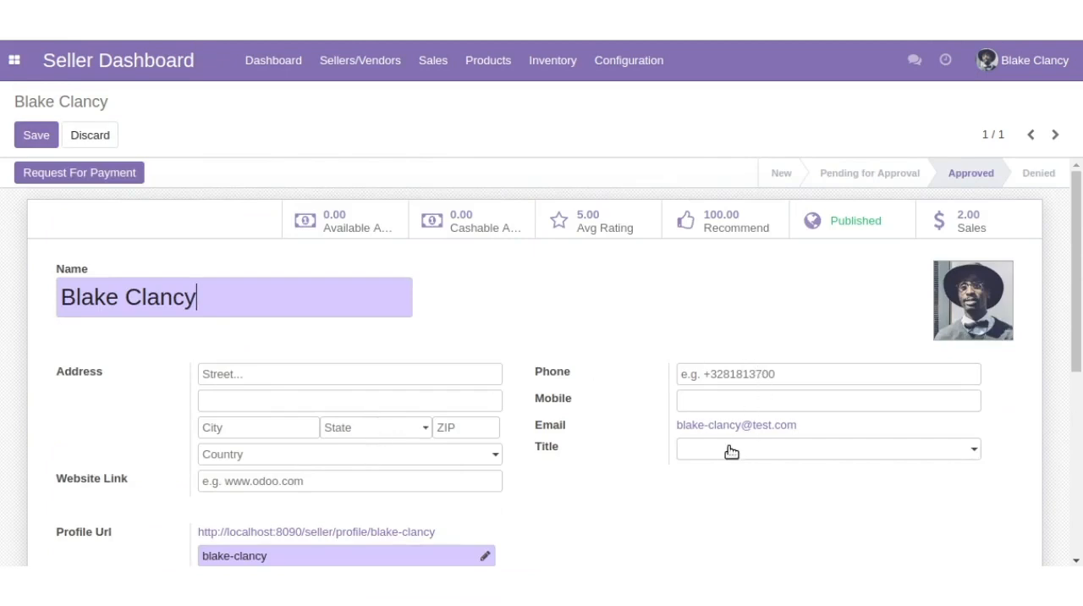
pyautogui.scroll(-4, 716, 387)
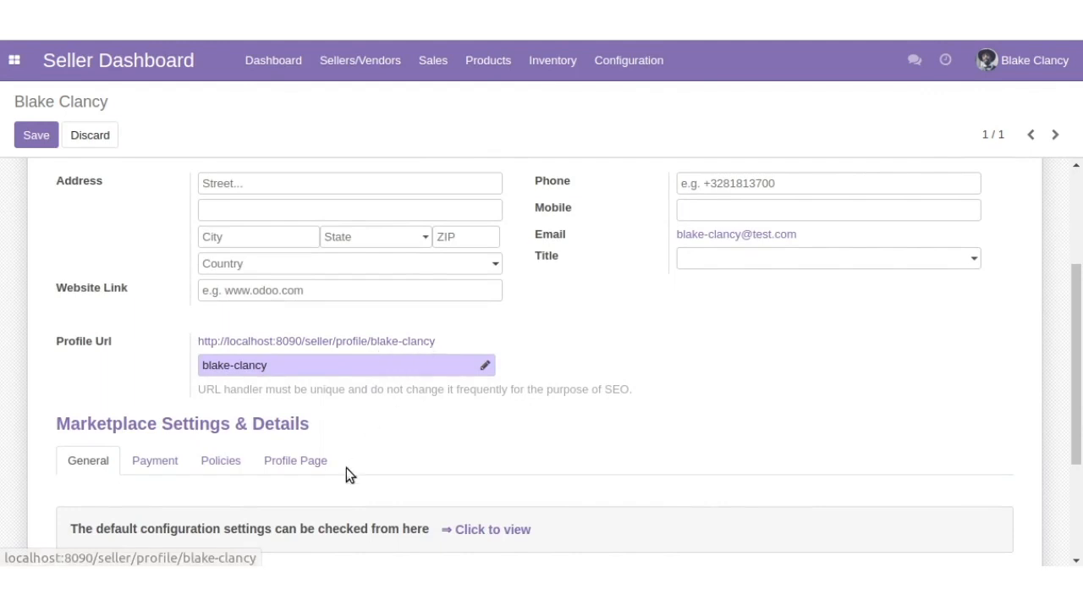
pyautogui.scroll(-3, 346, 467)
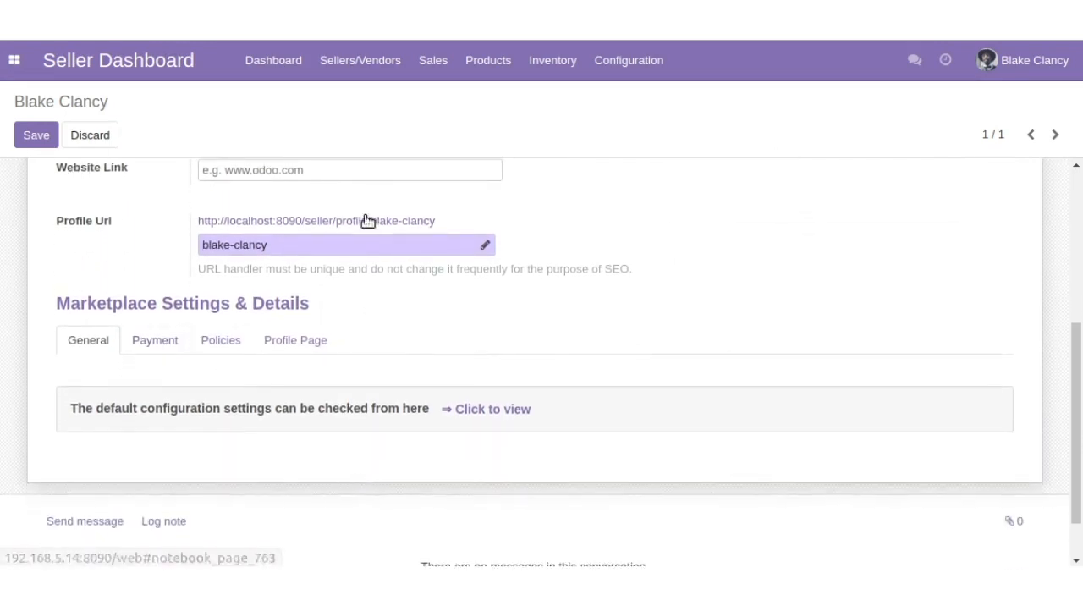
pyautogui.click(355, 250)
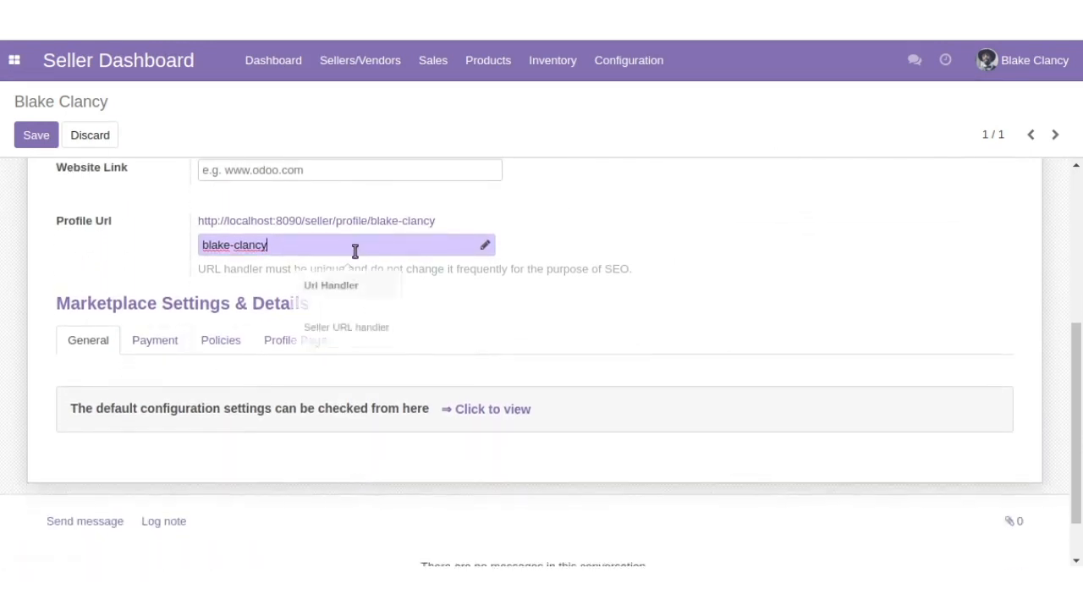
# - Review the seller's payment methods and the return and shipping policies in the marketplace settings
pyautogui.click(181, 340)
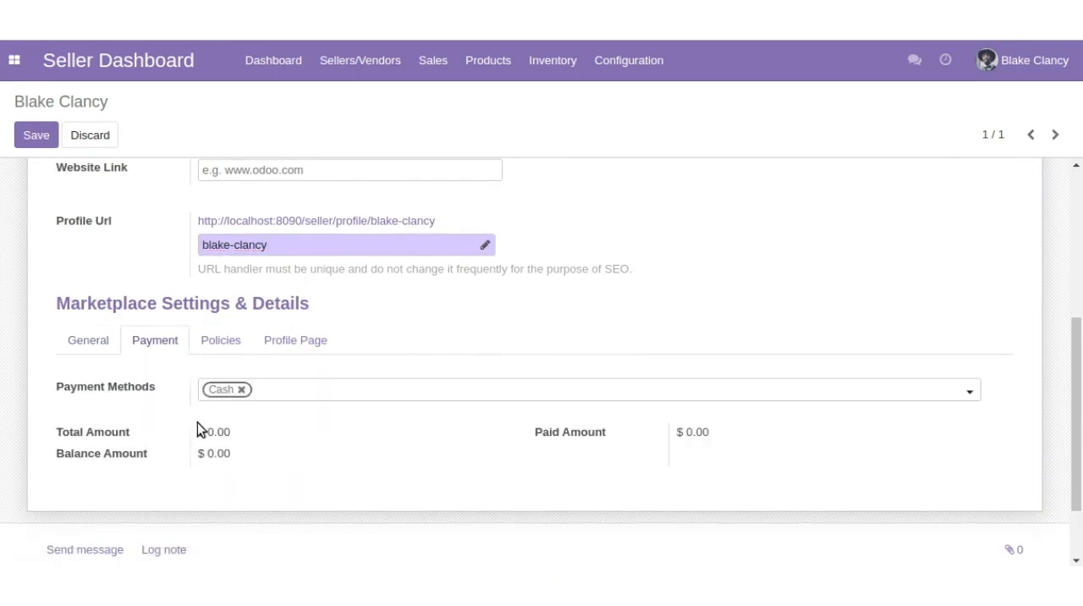
pyautogui.click(218, 341)
pyautogui.scroll(-5, 208, 441)
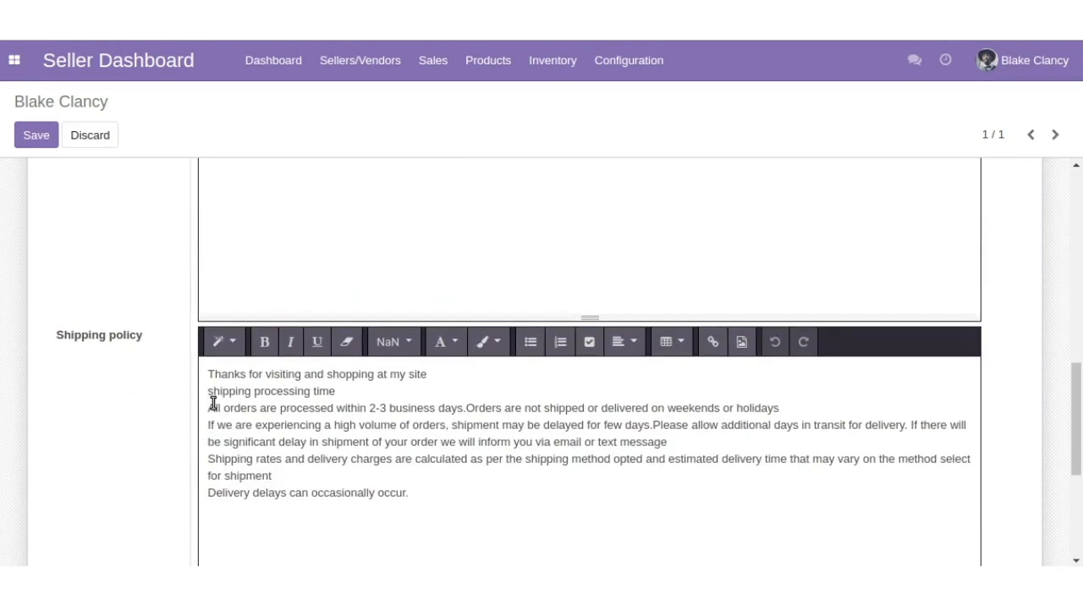
pyautogui.scroll(-4, 212, 402)
pyautogui.scroll(6, 213, 403)
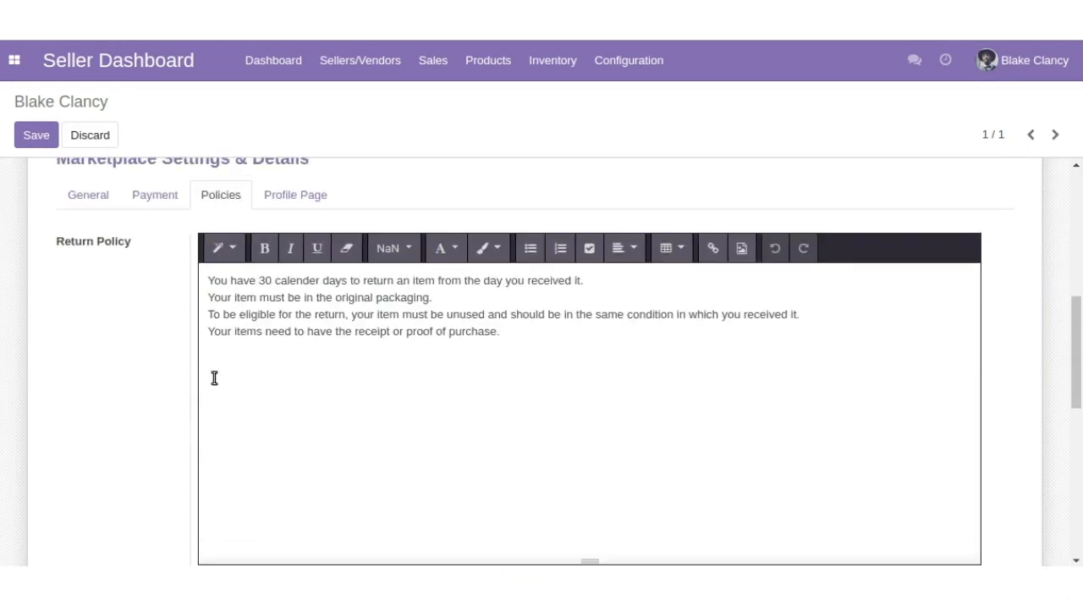
# - Go through the profile image, banner and social web info of the profile page settings and save the seller profile
pyautogui.click(295, 200)
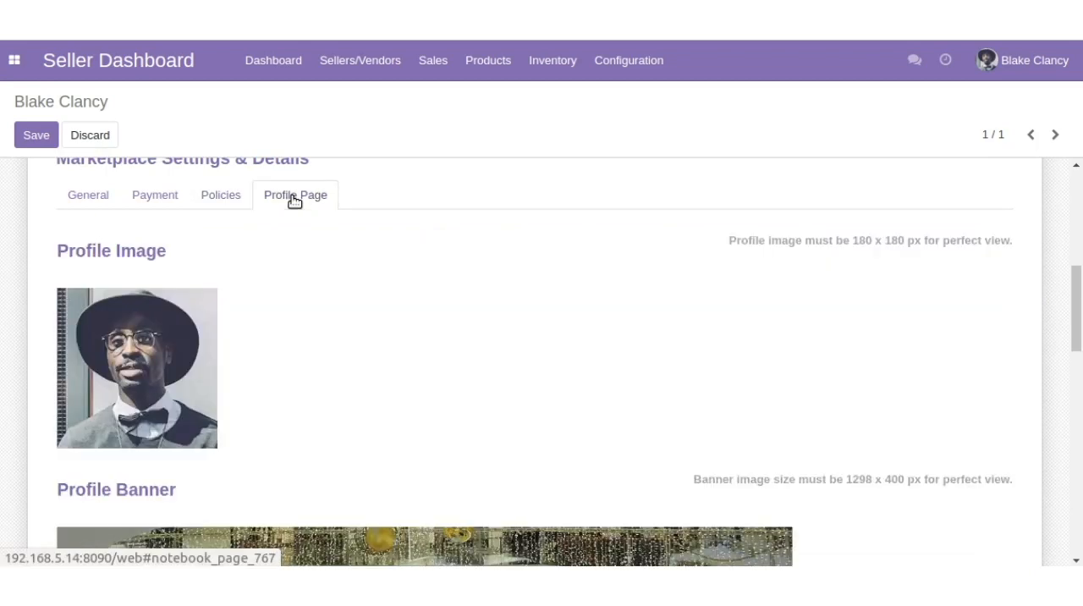
pyautogui.moveTo(259, 372)
pyautogui.scroll(-6, 283, 399)
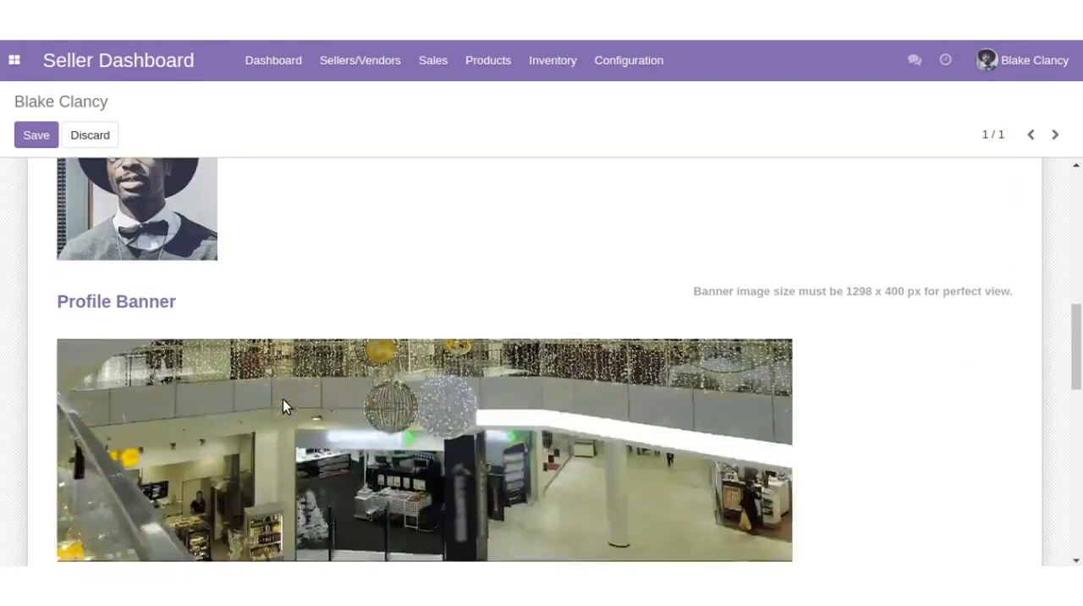
pyautogui.scroll(-5, 284, 396)
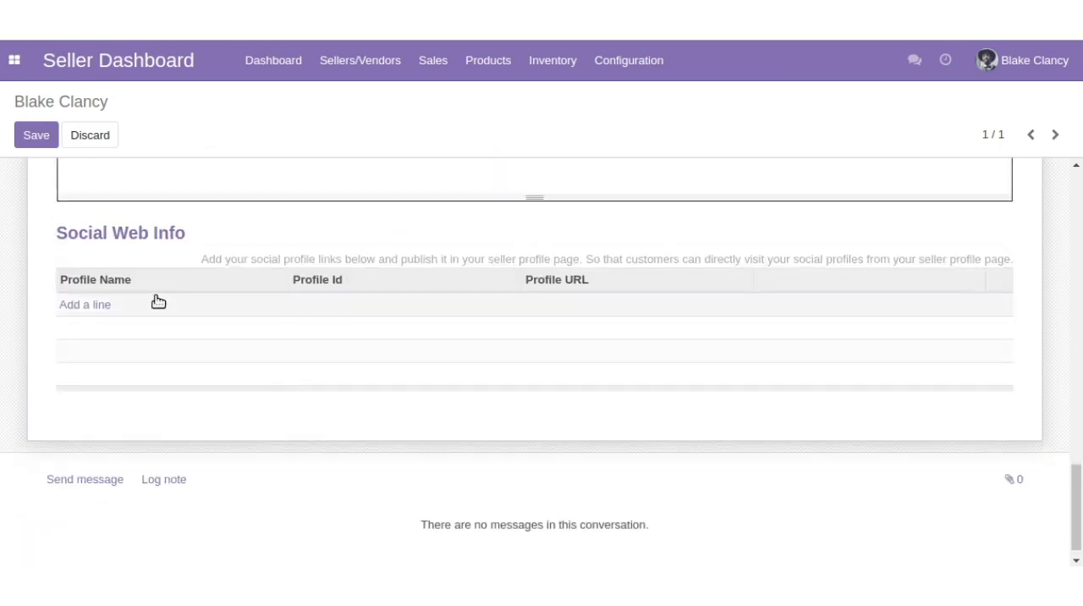
pyautogui.click(98, 311)
pyautogui.moveTo(1076, 487); pyautogui.dragTo(1080, 195)
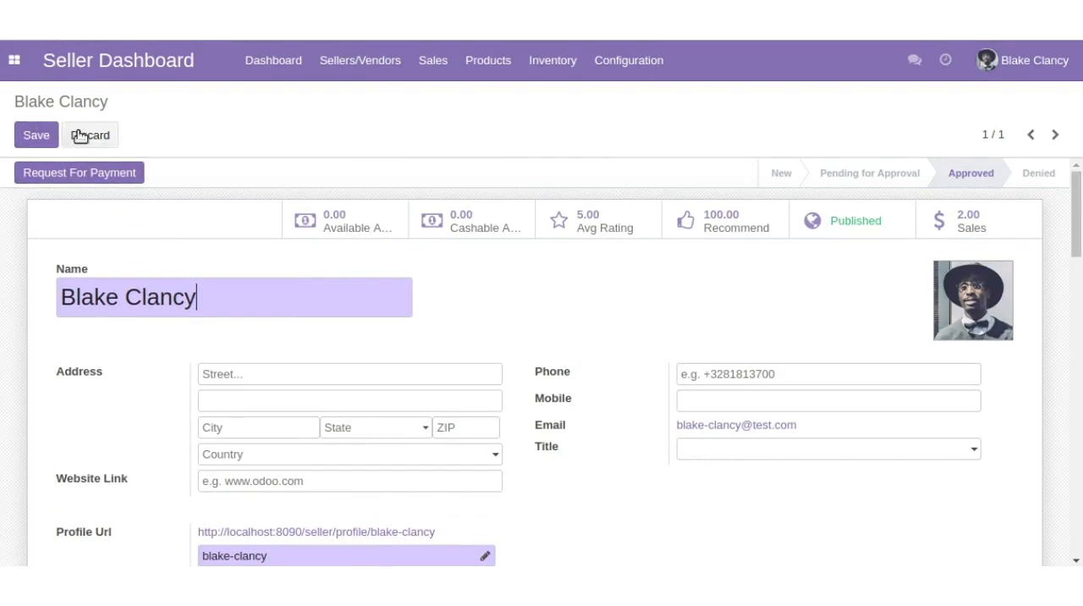
pyautogui.click(35, 136)
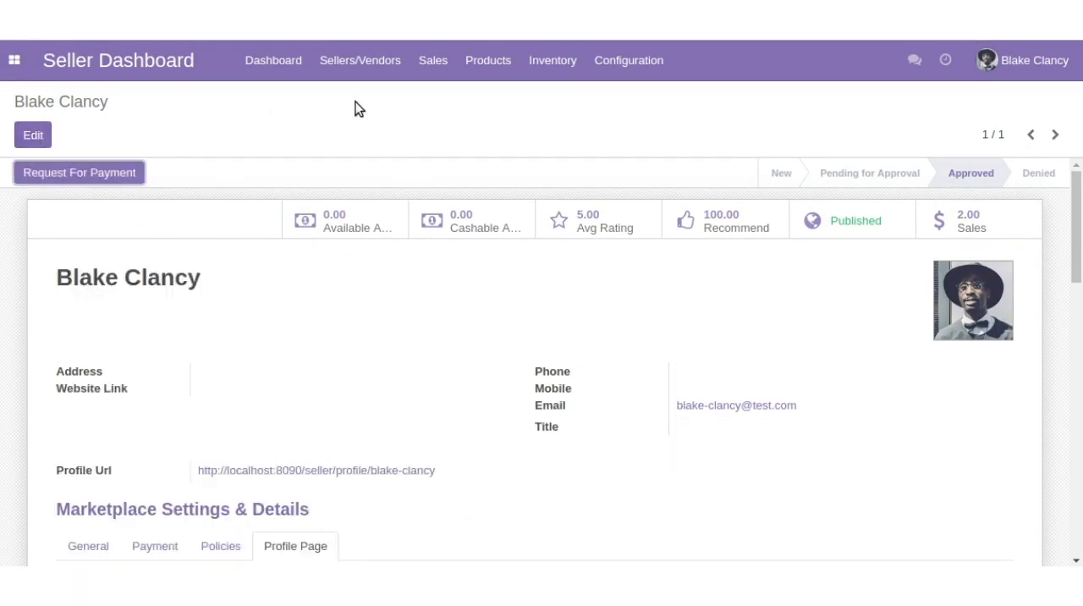
# - Open the new sale order for the Apple iPhone 4 from the seller's orders and approve it
pyautogui.click(435, 68)
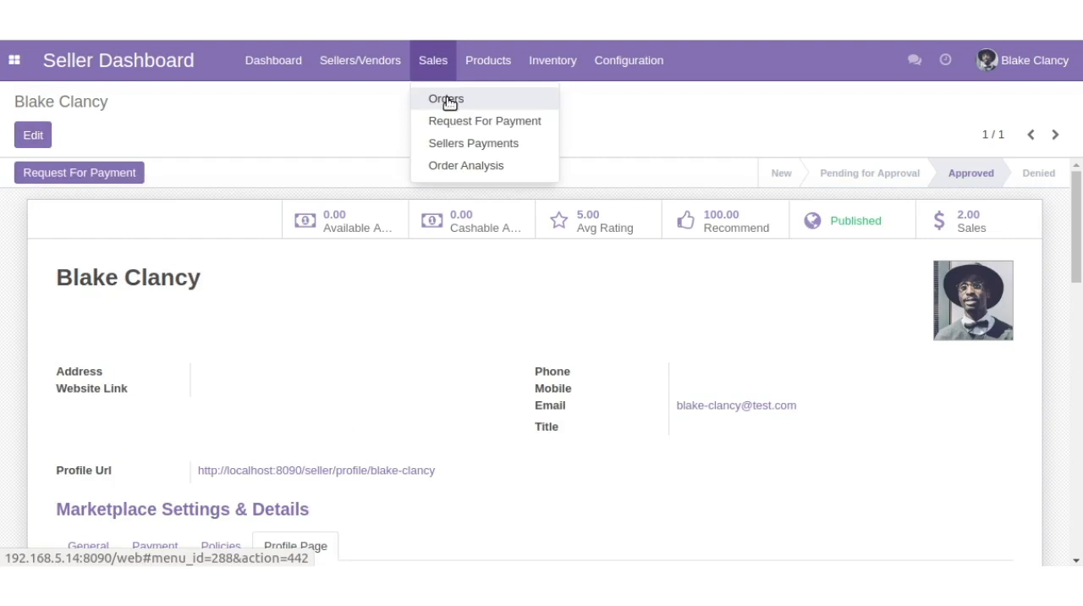
pyautogui.click(447, 99)
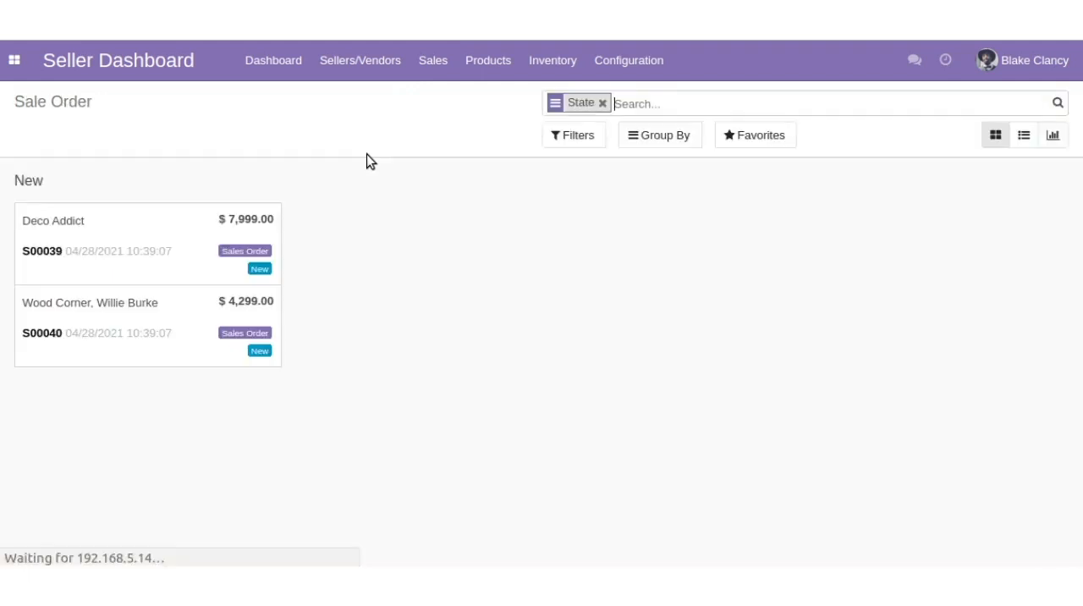
pyautogui.click(191, 243)
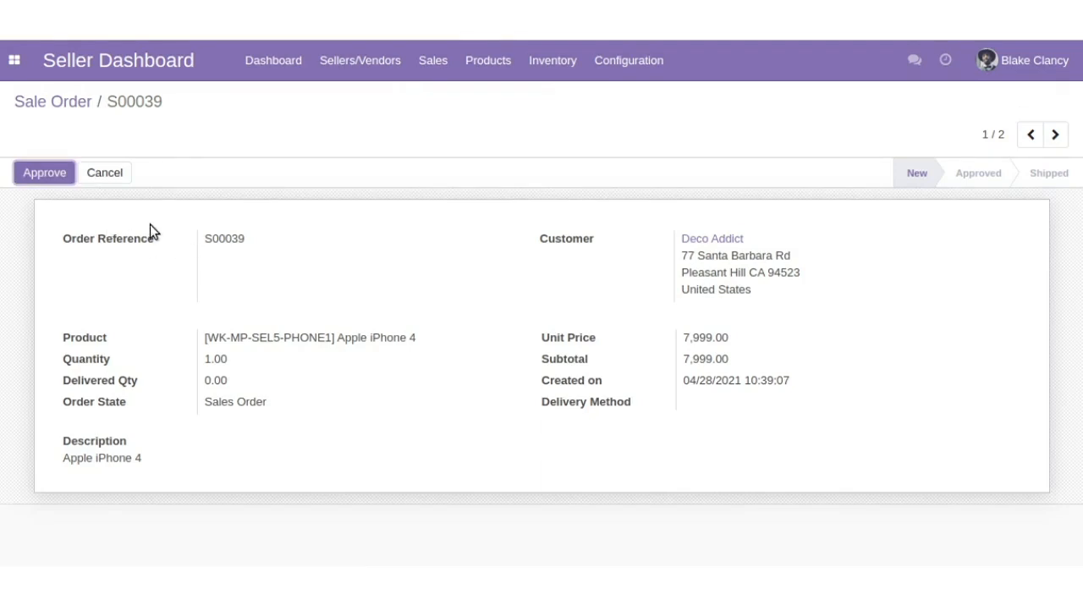
pyautogui.click(46, 180)
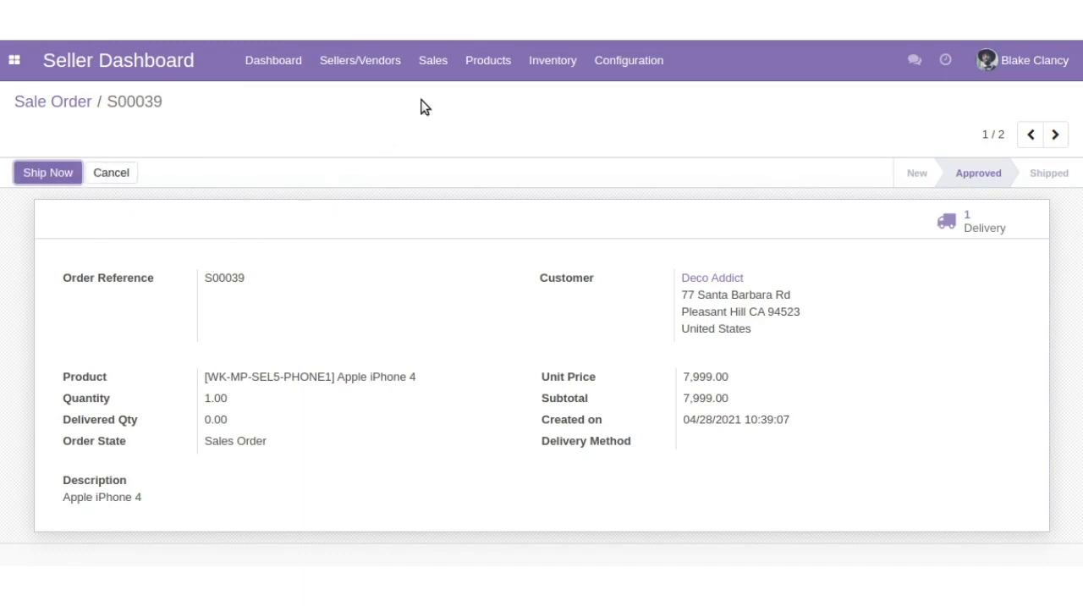
# - Try to submit a payment request with a requested amount and a payment description
pyautogui.click(430, 67)
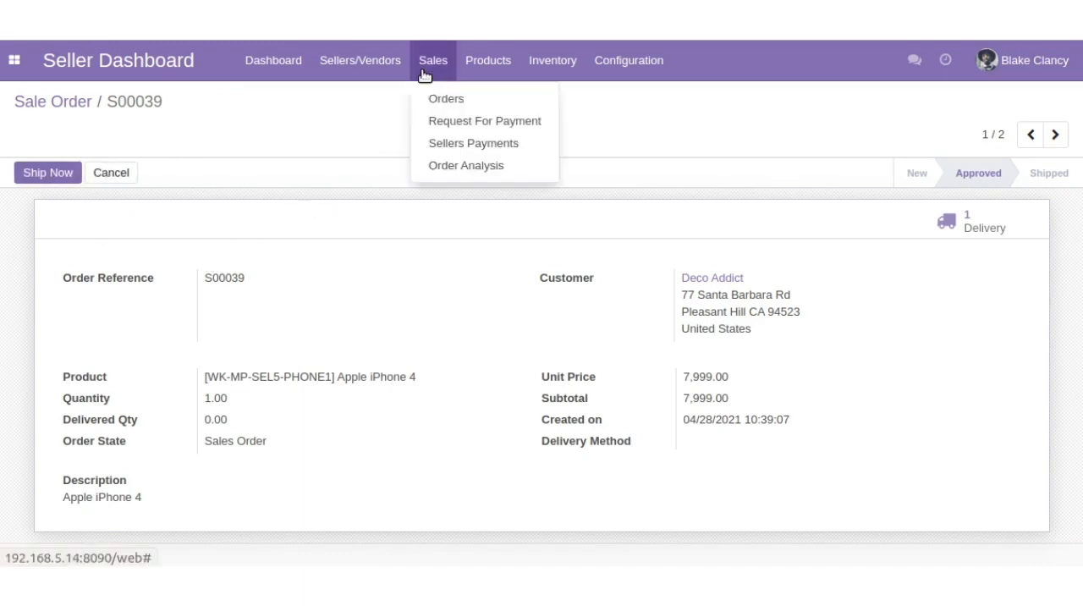
pyautogui.click(440, 124)
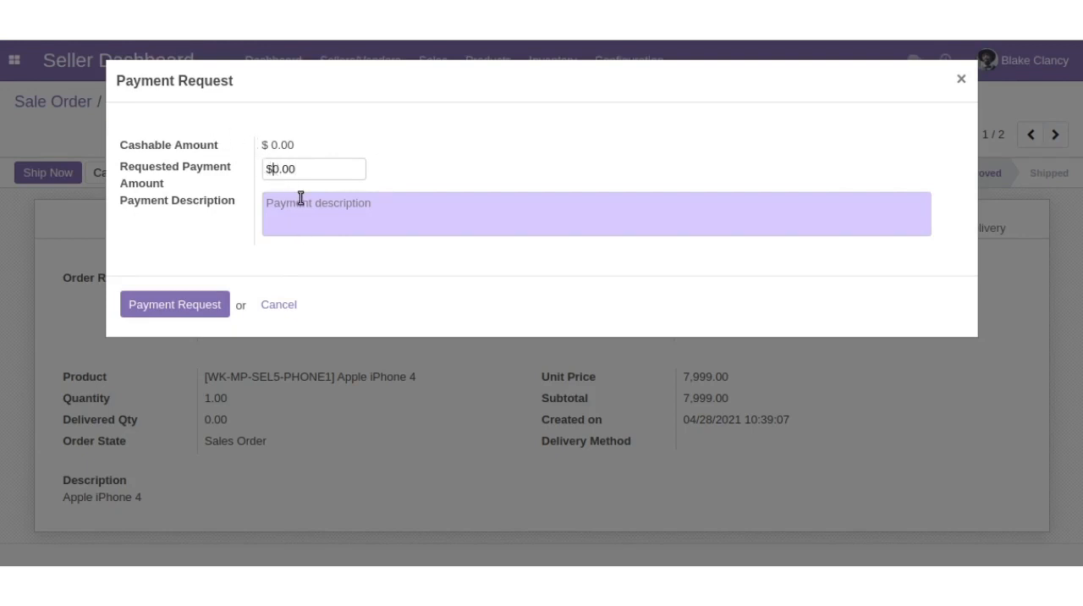
pyautogui.write('1')
pyautogui.write('test')
pyautogui.click(196, 302)
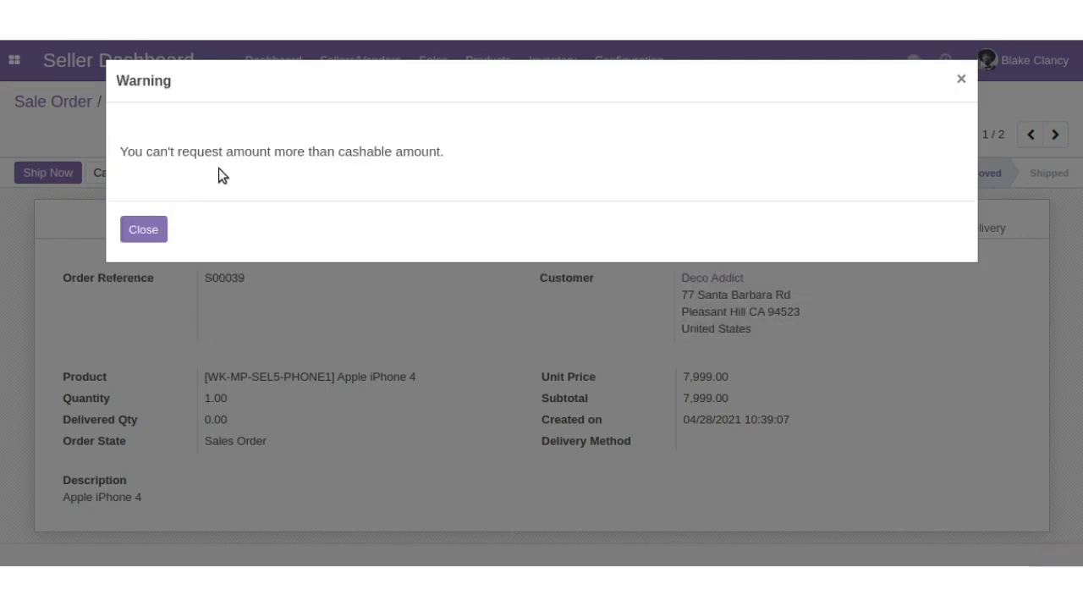
pyautogui.click(136, 237)
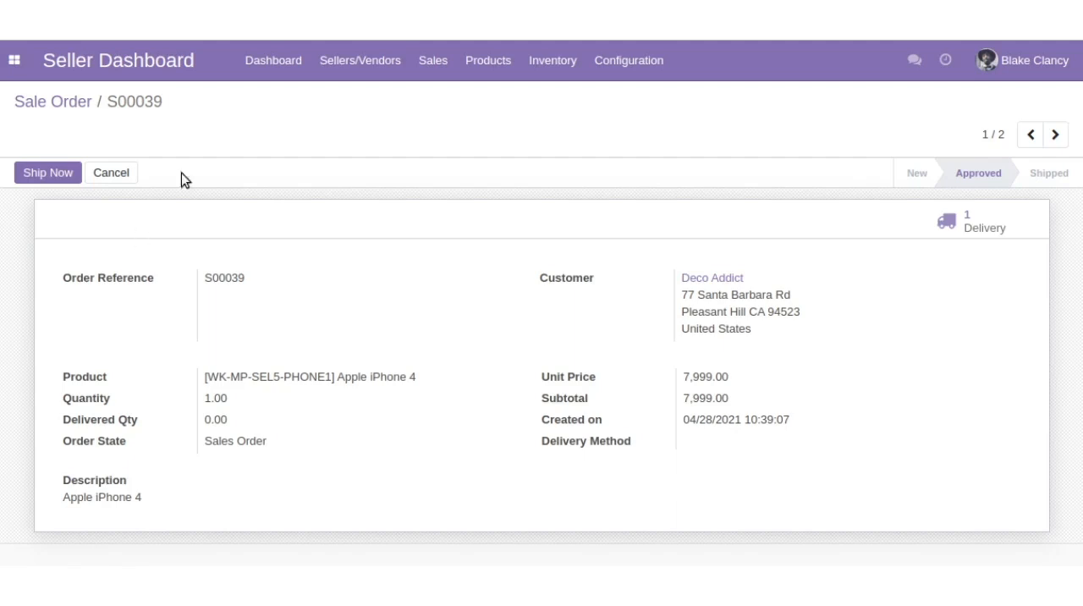
# - Open the seller payments list and remove the On Going Payments filter to check all payments
pyautogui.click(415, 75)
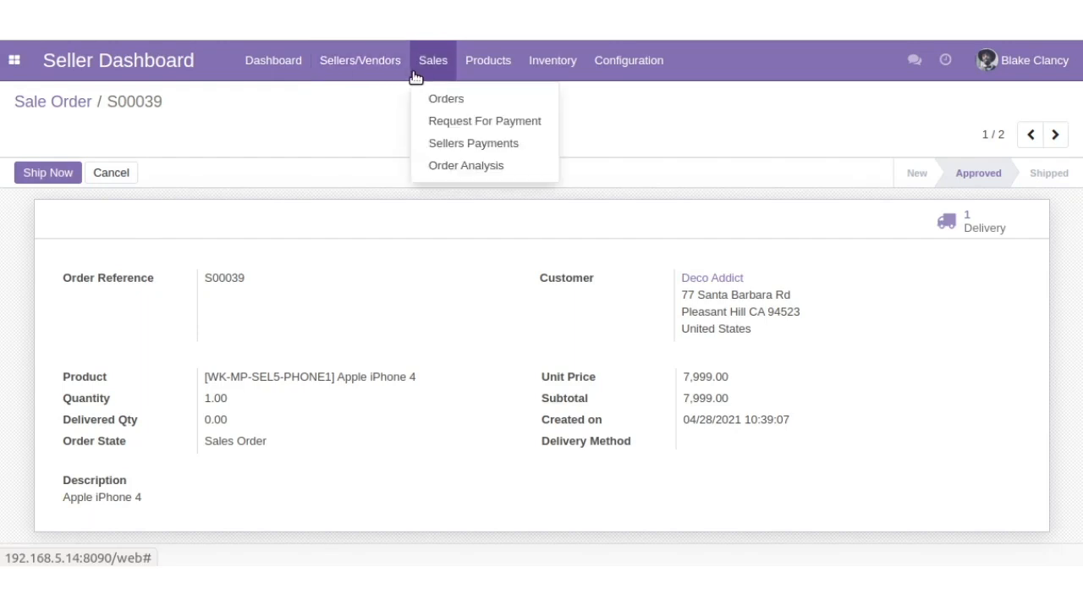
pyautogui.click(440, 146)
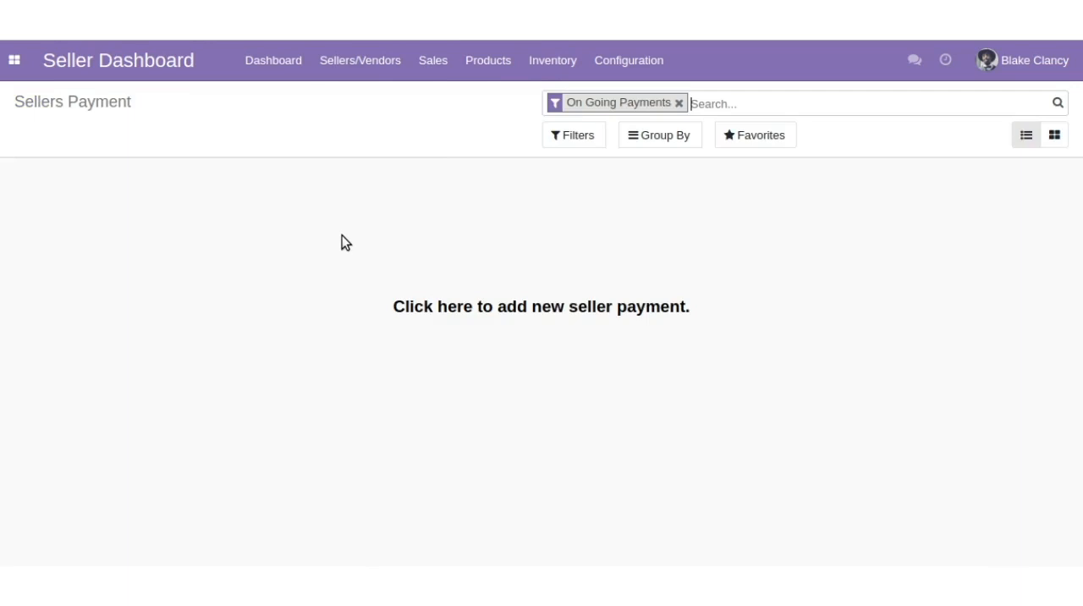
pyautogui.click(679, 103)
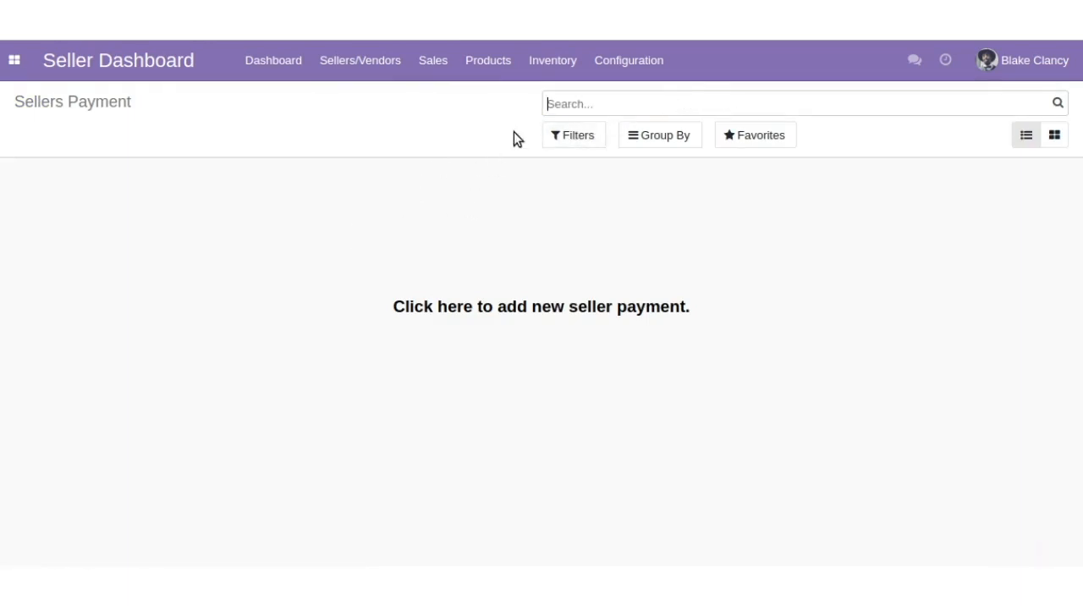
# - Open the order analysis for seller sales and examine the monthly subtotal chart
pyautogui.click(433, 63)
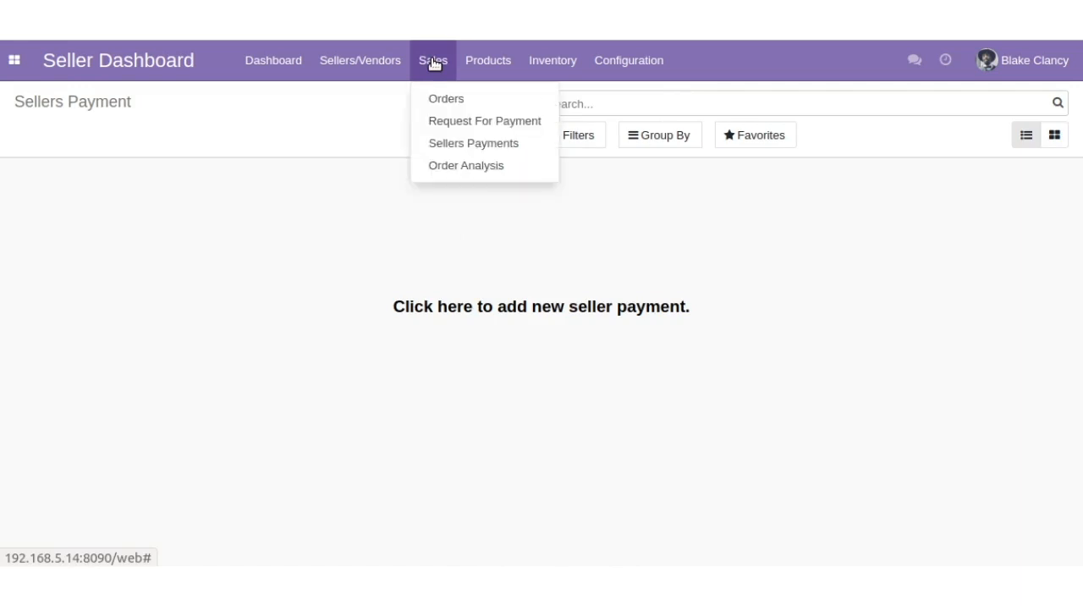
pyautogui.click(436, 164)
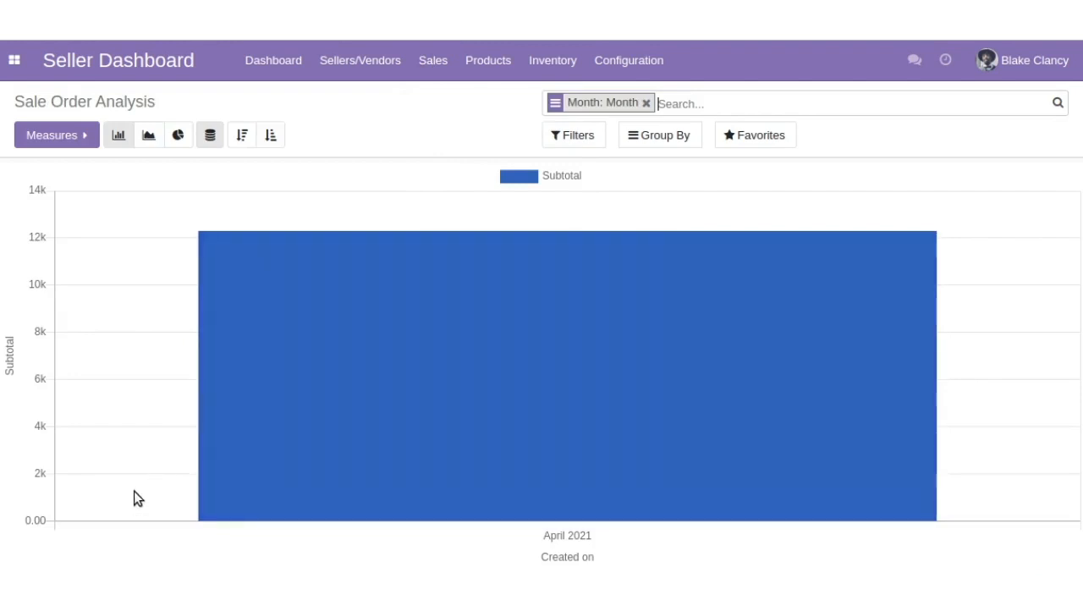
pyautogui.moveTo(266, 256)
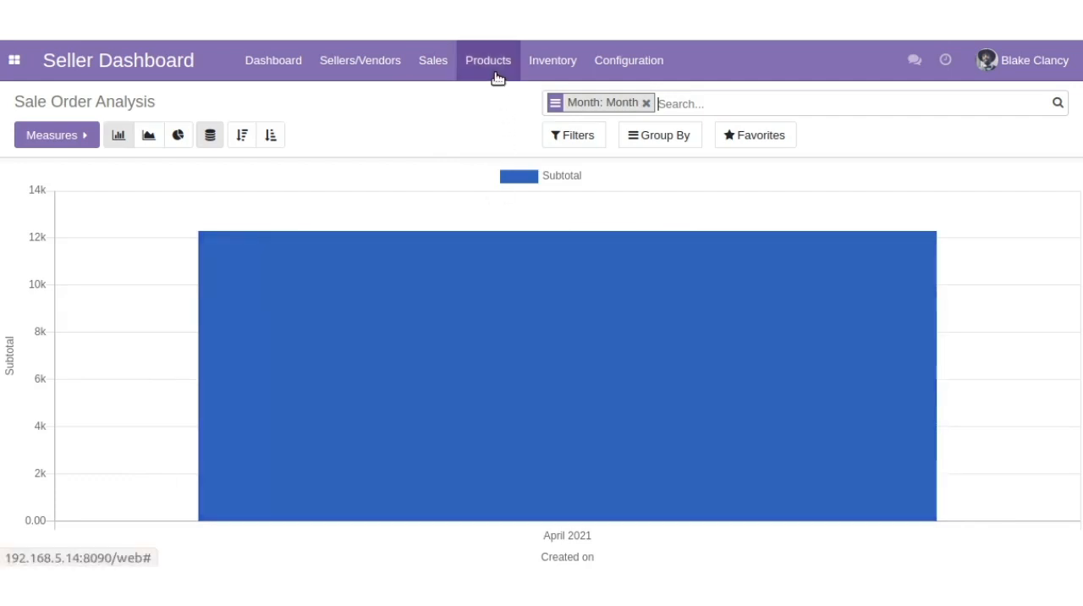
# - Start a new seller product named "test" in the Desks website product category
pyautogui.click(498, 77)
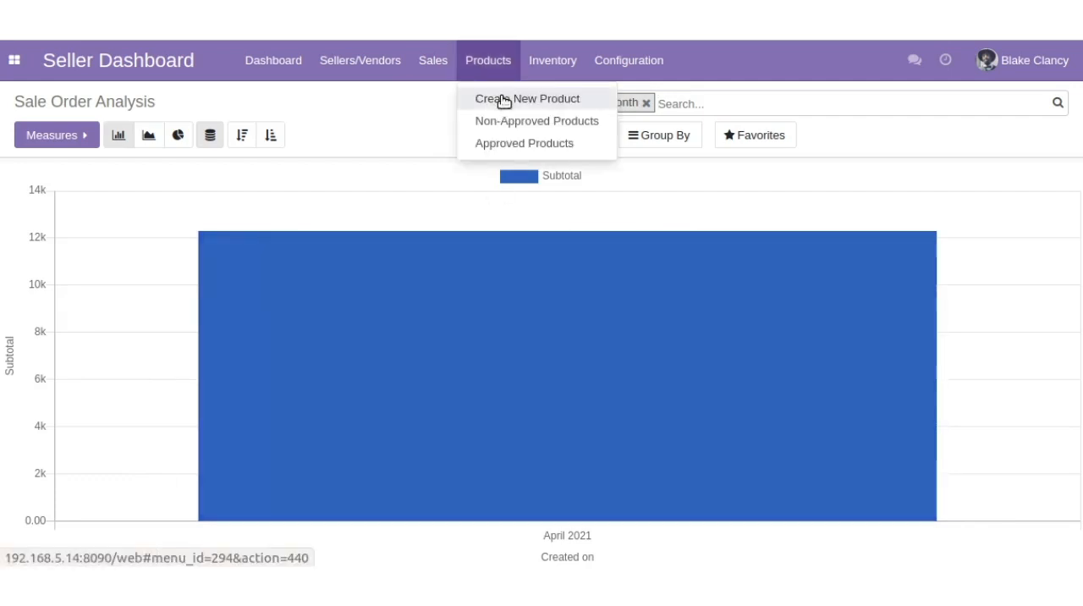
pyautogui.click(504, 99)
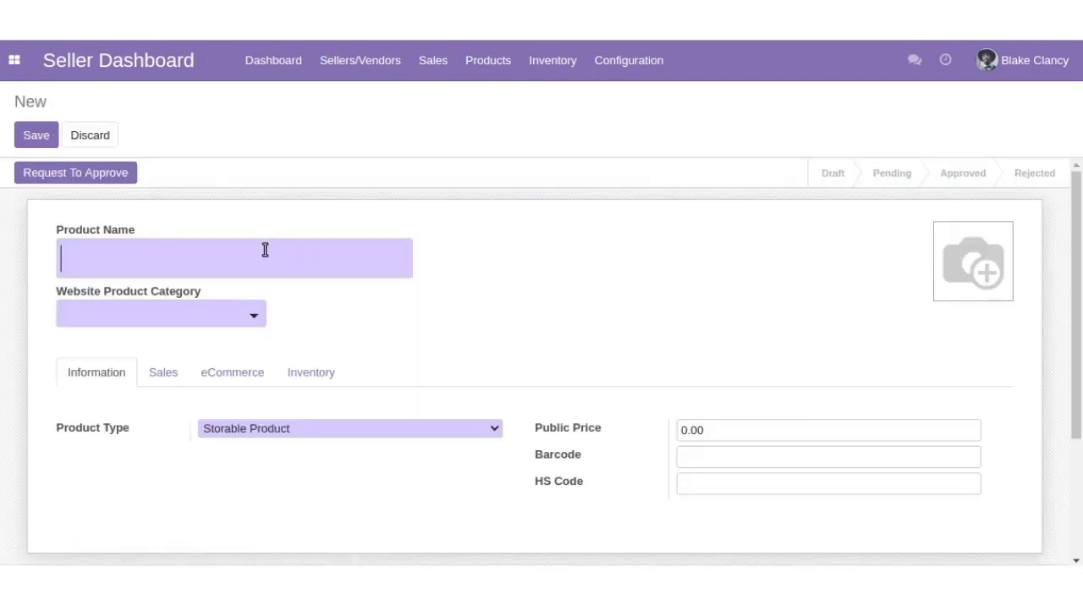
pyautogui.click(265, 249)
pyautogui.write('te')
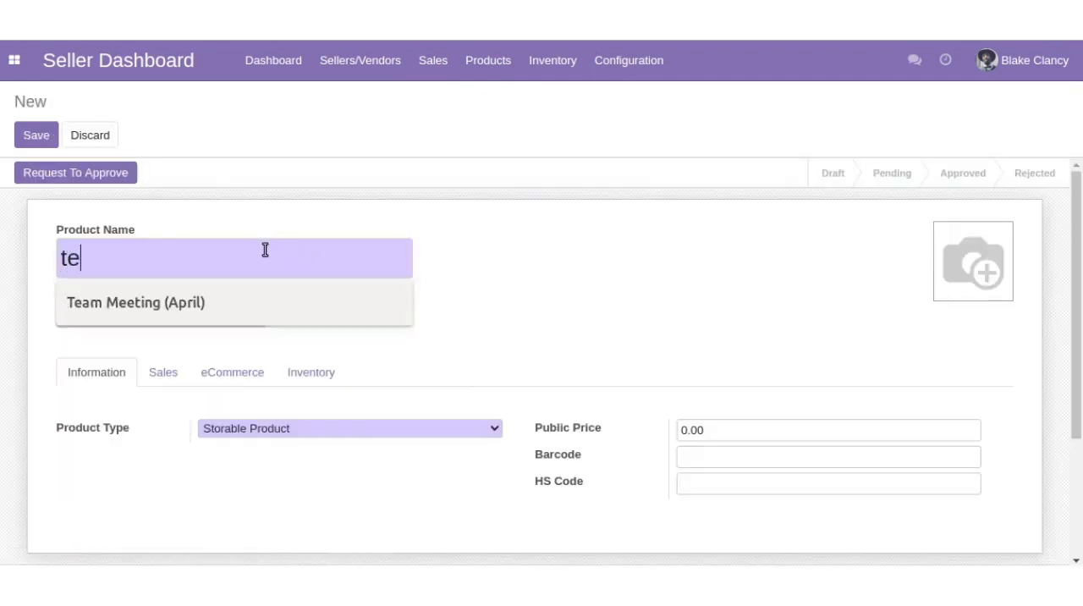
pyautogui.write('st')
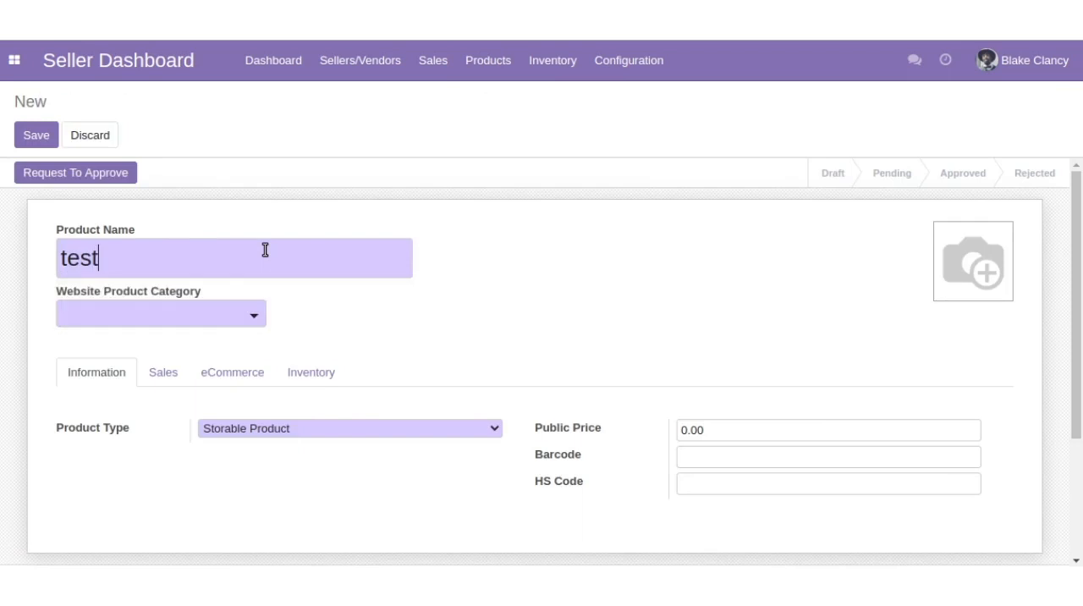
pyautogui.click(211, 317)
pyautogui.click(195, 349)
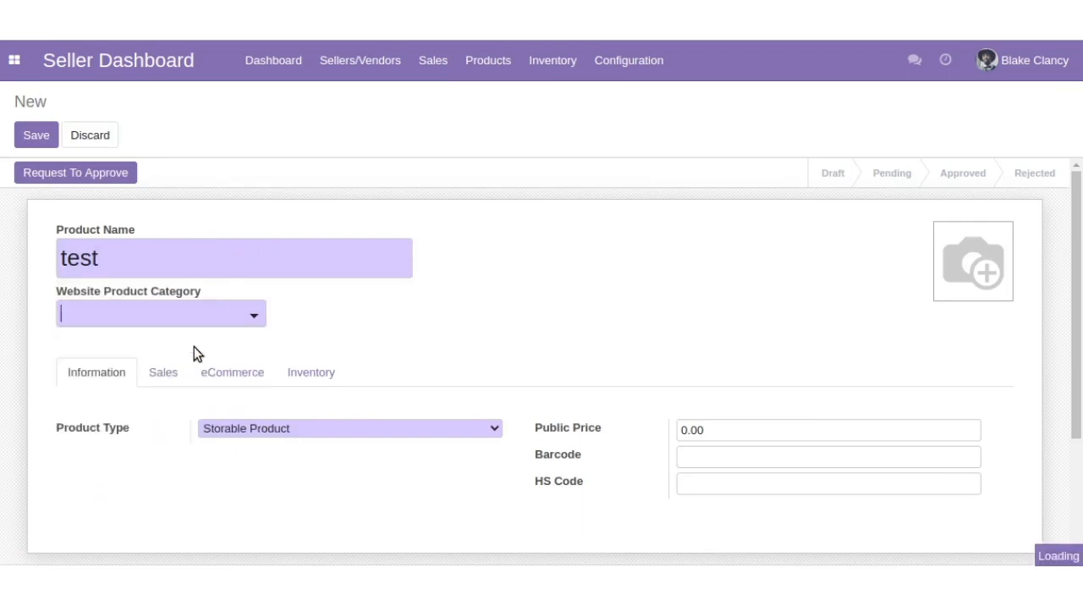
# - Set the new product's public price to 10.00
pyautogui.scroll(-2, 262, 372)
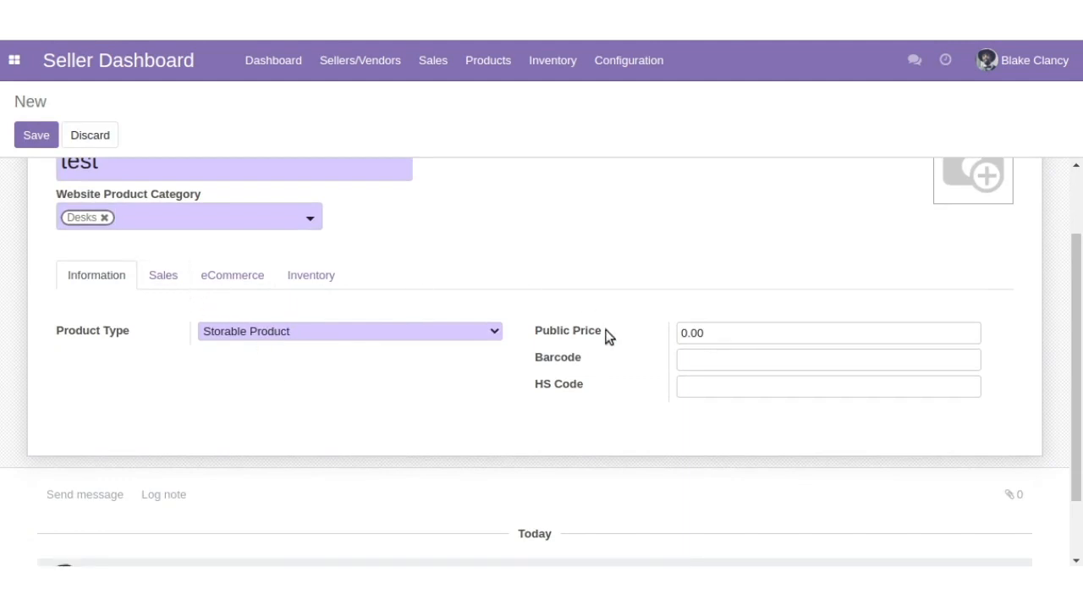
pyautogui.doubleClick(683, 333)
pyautogui.click(683, 333)
pyautogui.write('1')
# - Look through the new product's Inventory, eCommerce and Sales settings and return to its general information
pyautogui.click(307, 289)
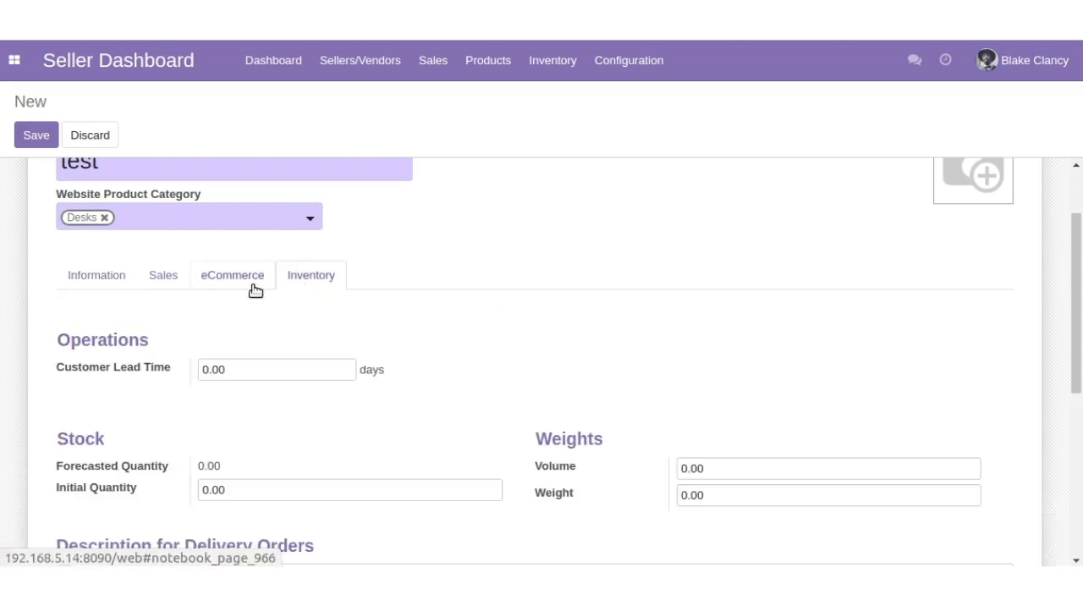
pyautogui.click(255, 290)
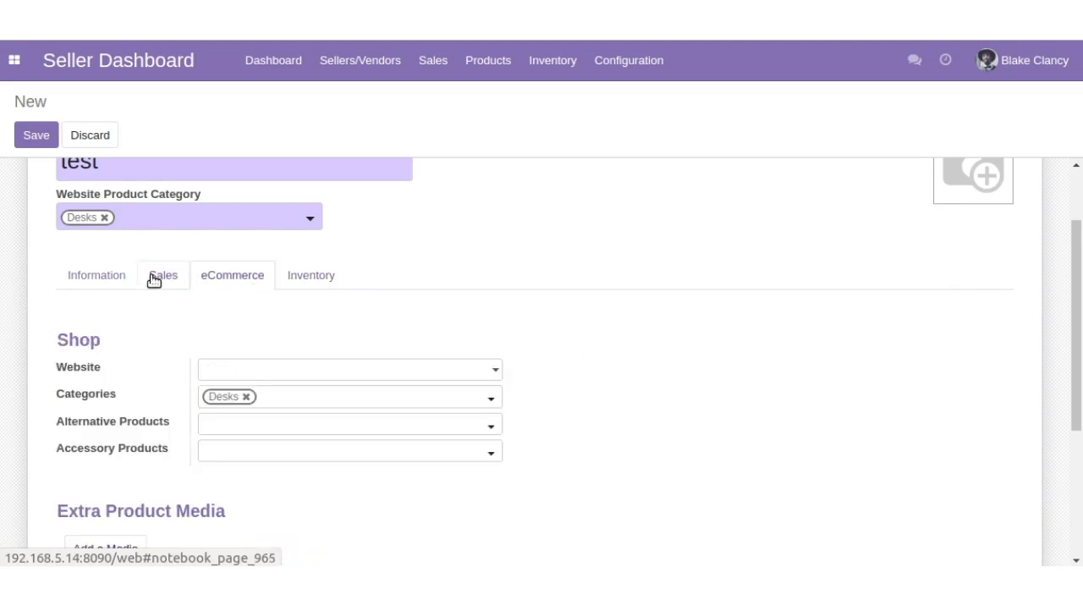
pyautogui.click(153, 280)
pyautogui.click(82, 281)
pyautogui.scroll(2, 82, 280)
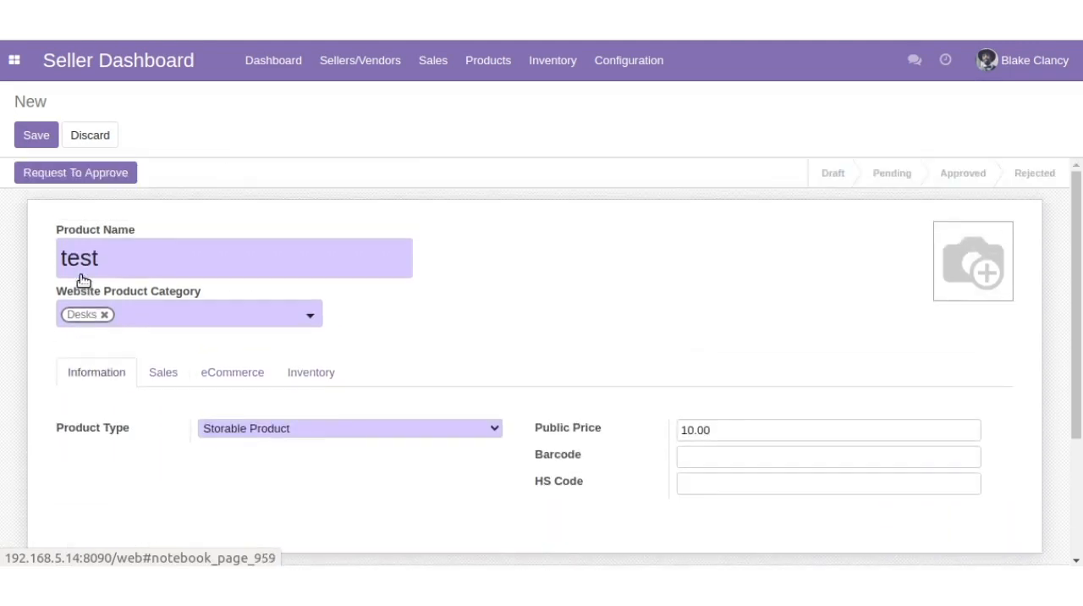
# - Save the test product and request its approval
pyautogui.click(36, 135)
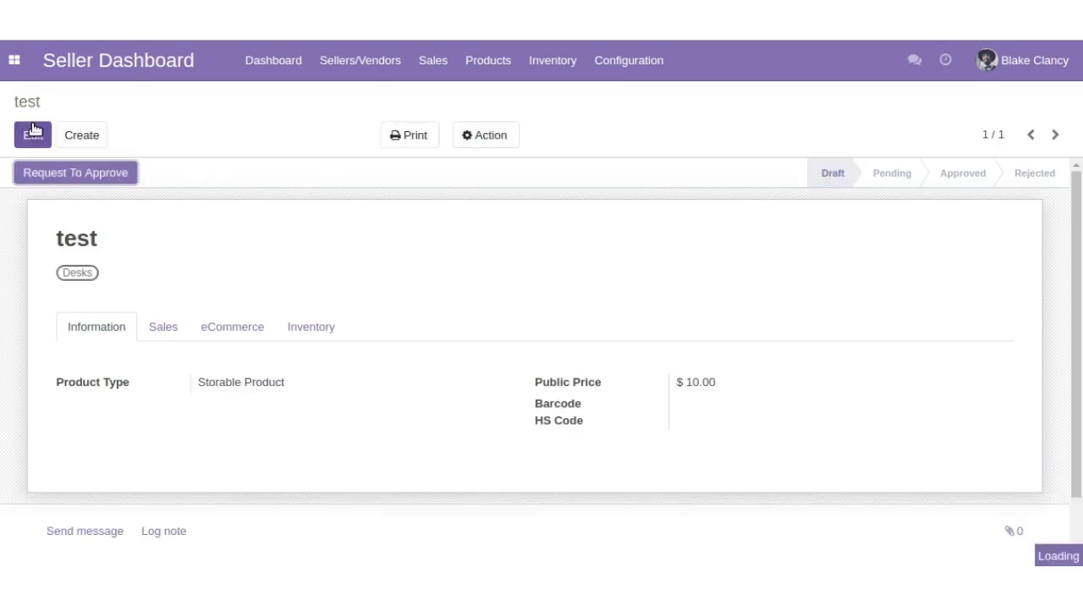
pyautogui.click(69, 174)
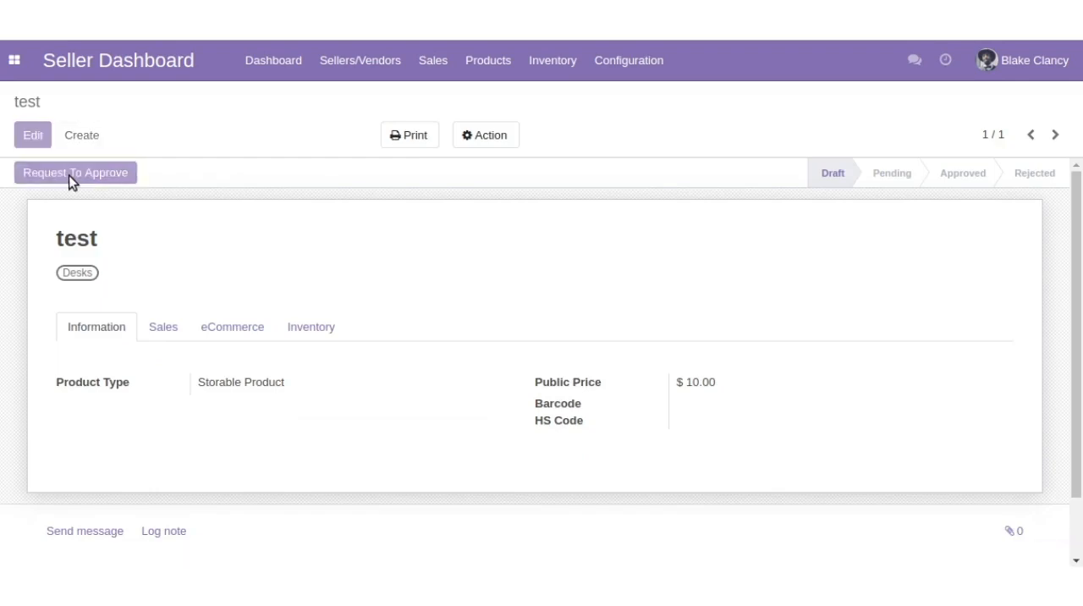
pyautogui.click(347, 66)
pyautogui.moveTo(427, 64)
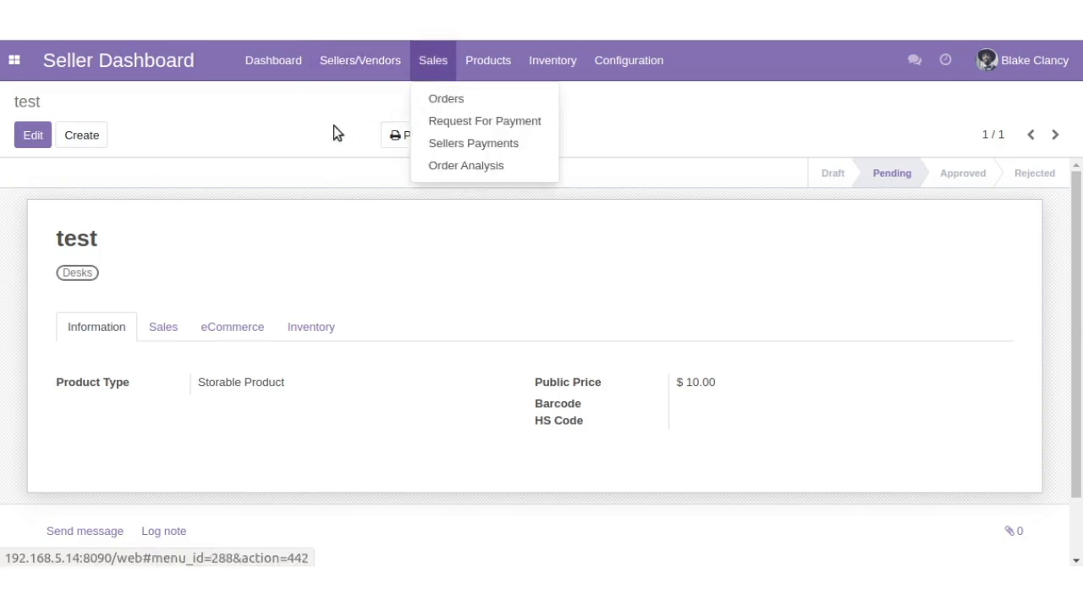
pyautogui.click(293, 138)
# - Check the non-approved and approved seller products, and open the approved Apple iPhone 4 product
pyautogui.click(468, 67)
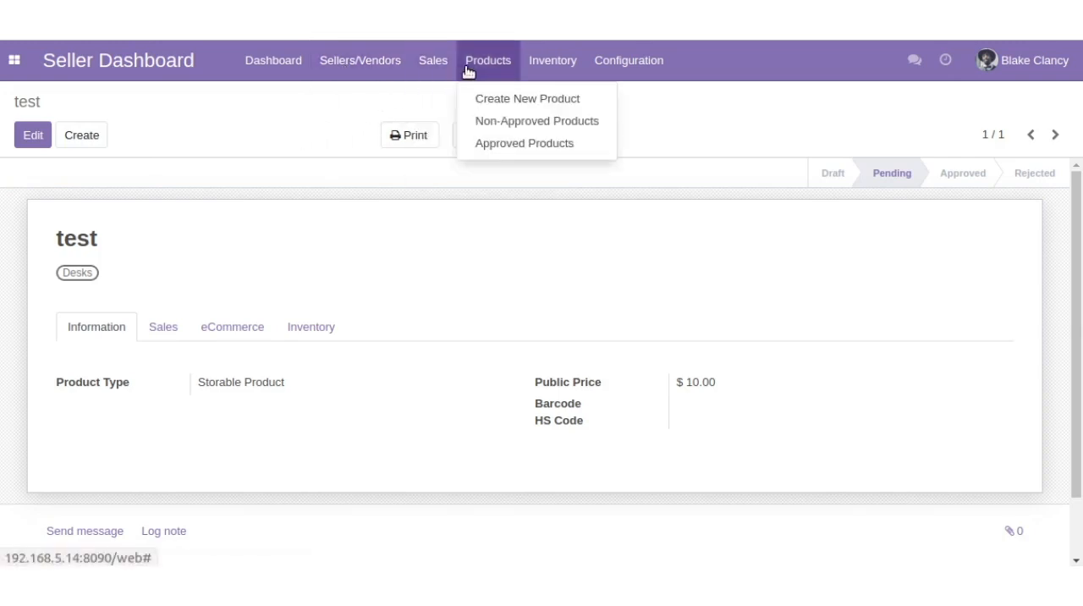
pyautogui.click(485, 121)
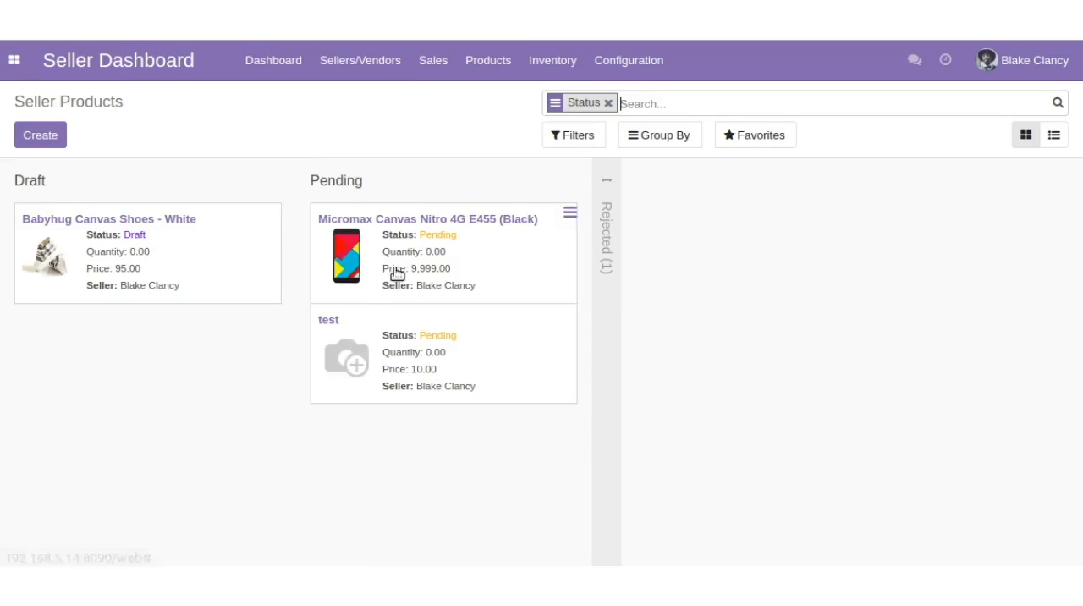
pyautogui.click(489, 60)
pyautogui.click(509, 143)
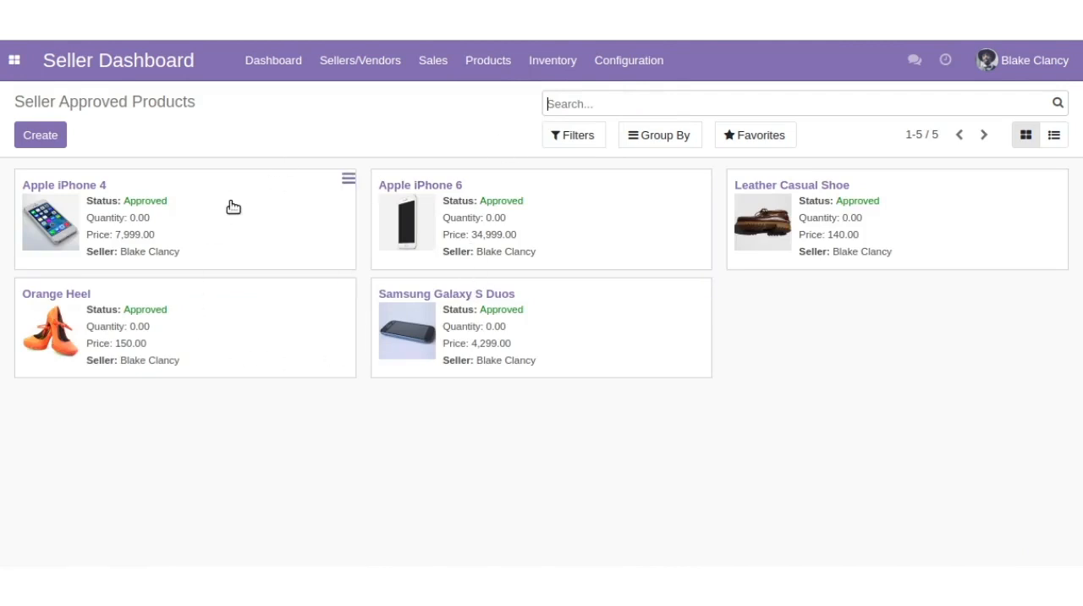
pyautogui.doubleClick(134, 222)
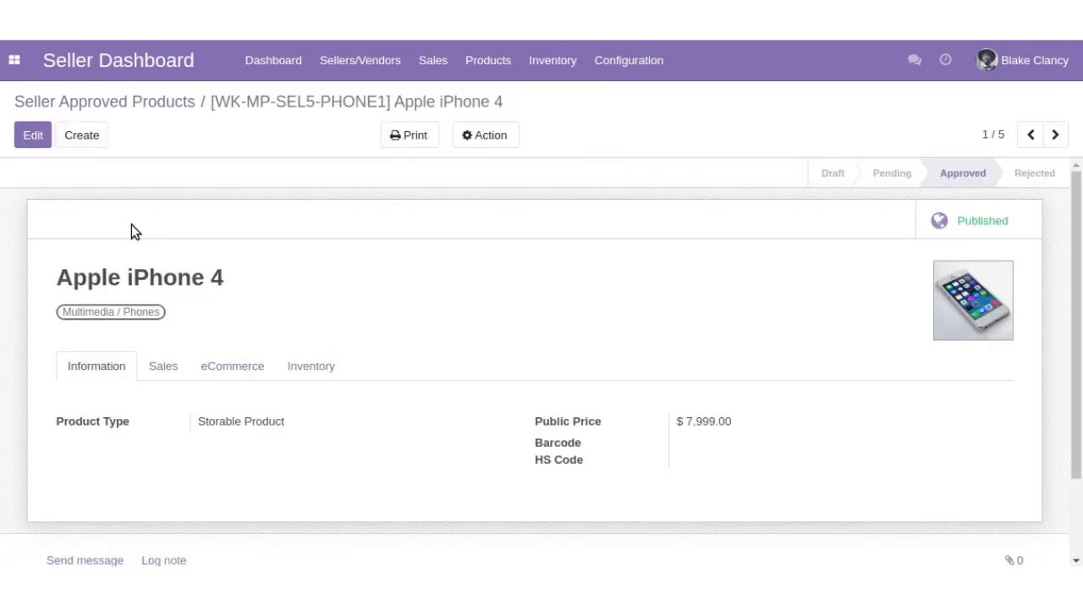
# - Create an inventory request for the Apple iPhone 4 with the default title and quantity, submit it and save it
pyautogui.click(531, 75)
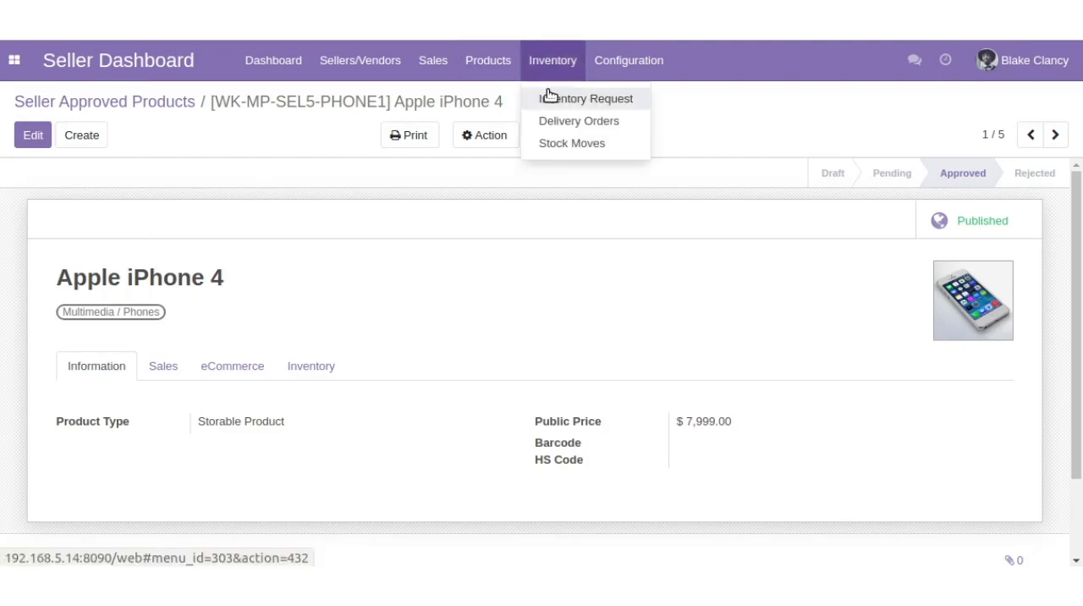
pyautogui.click(550, 98)
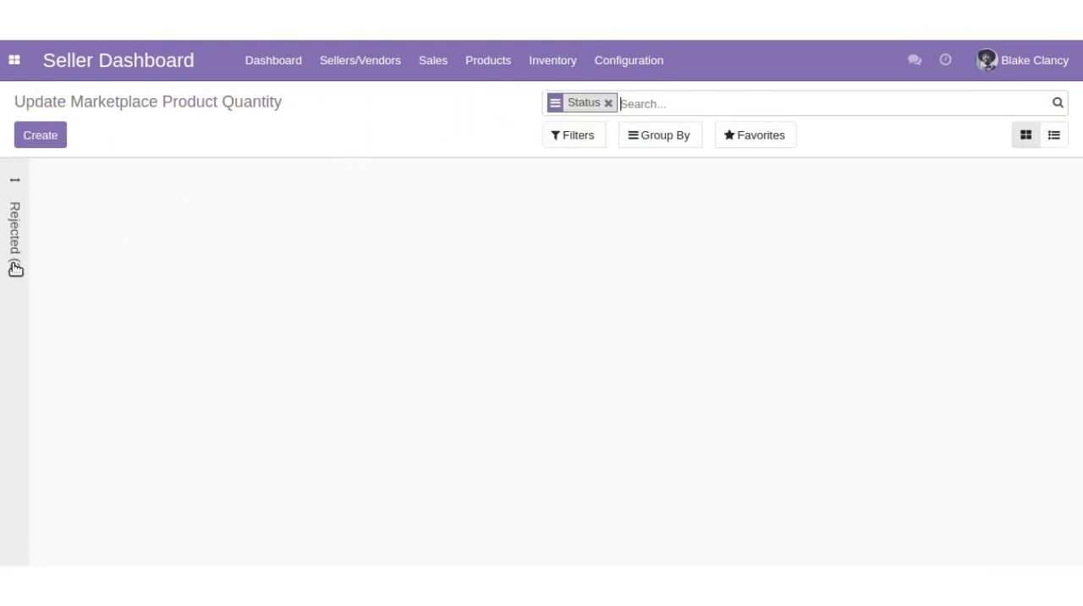
pyautogui.click(35, 145)
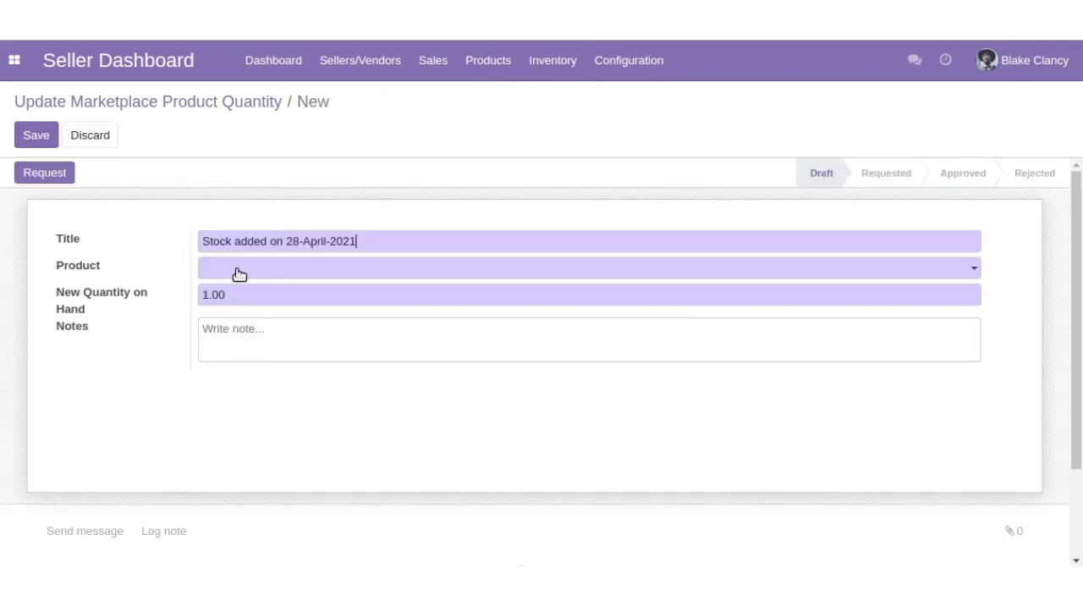
pyautogui.click(240, 273)
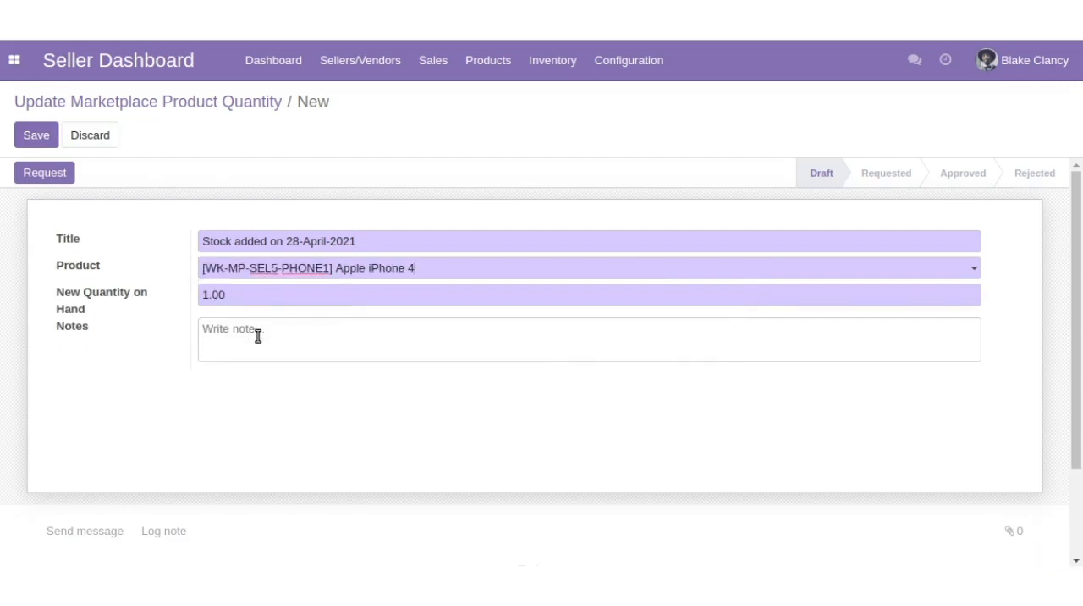
pyautogui.click(48, 172)
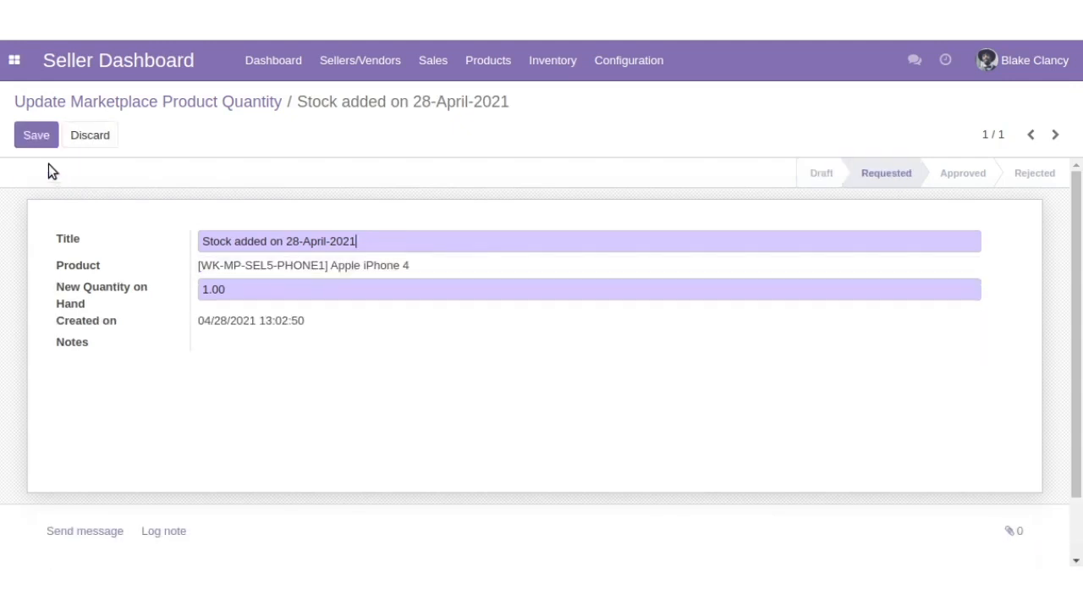
pyautogui.click(35, 137)
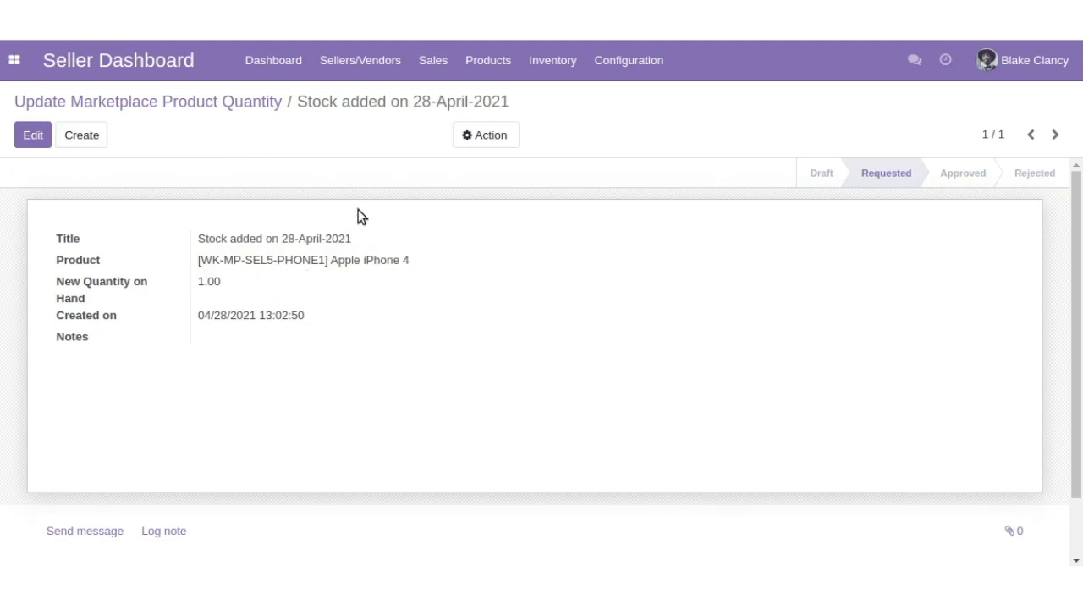
# - Open the seller's delivery orders and review the first waiting delivery, for the Samsung Galaxy S Duos
pyautogui.click(552, 73)
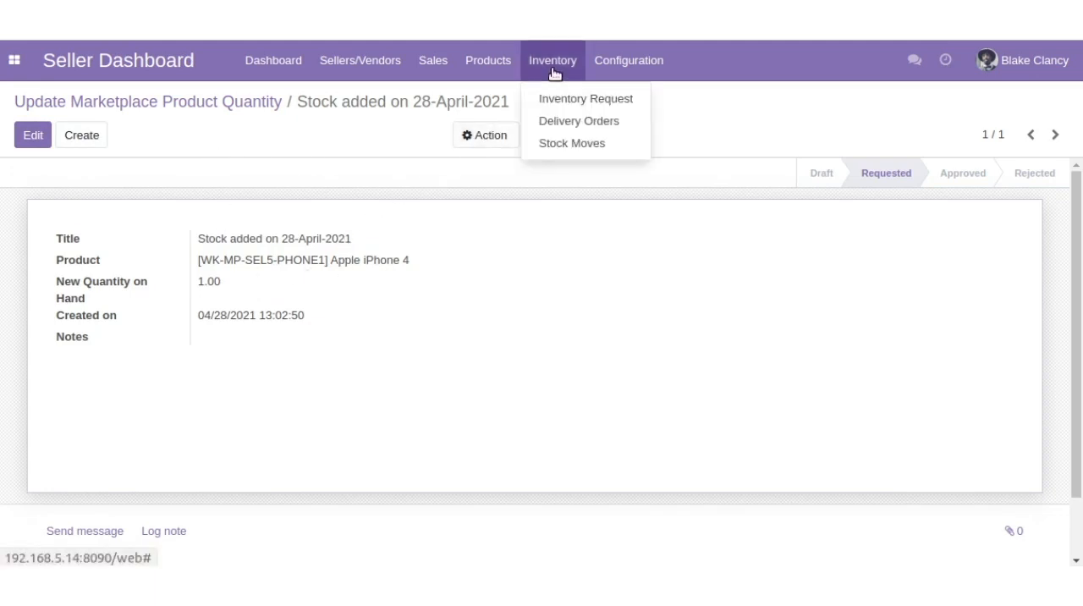
pyautogui.click(562, 121)
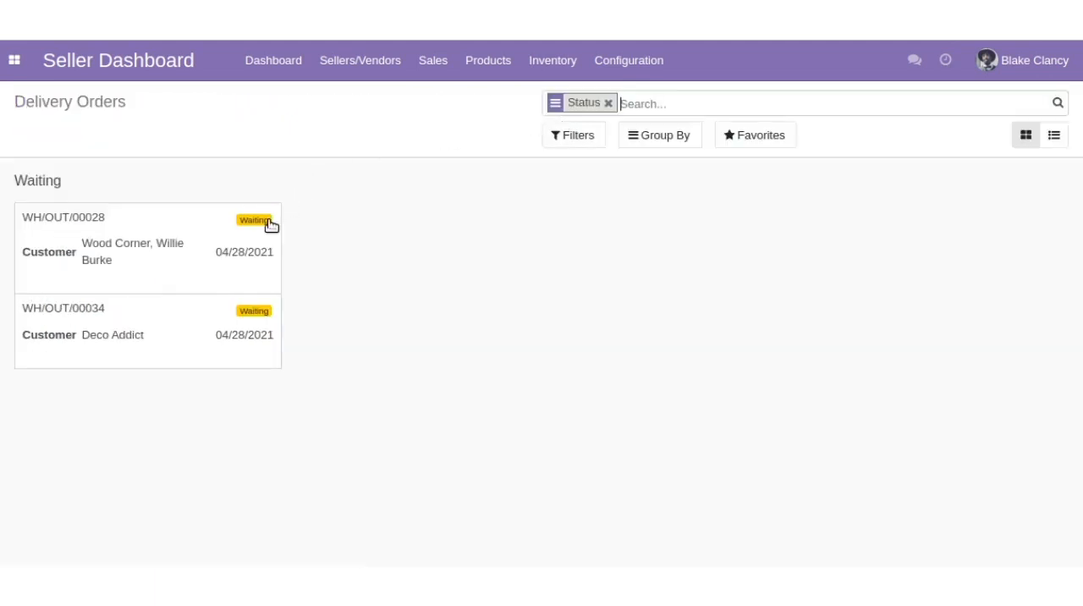
pyautogui.click(226, 255)
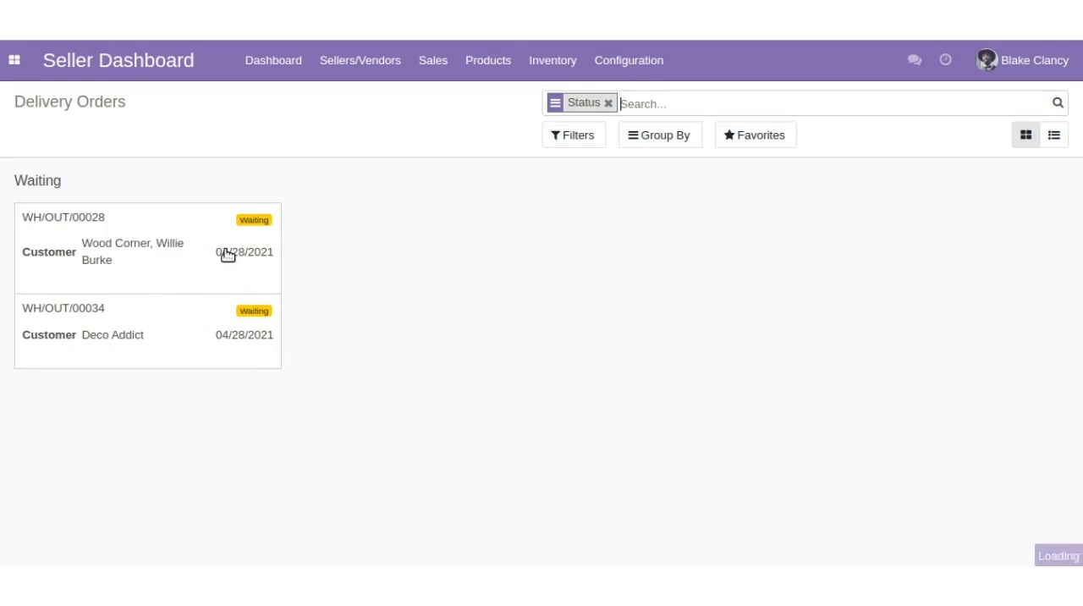
pyautogui.click(227, 255)
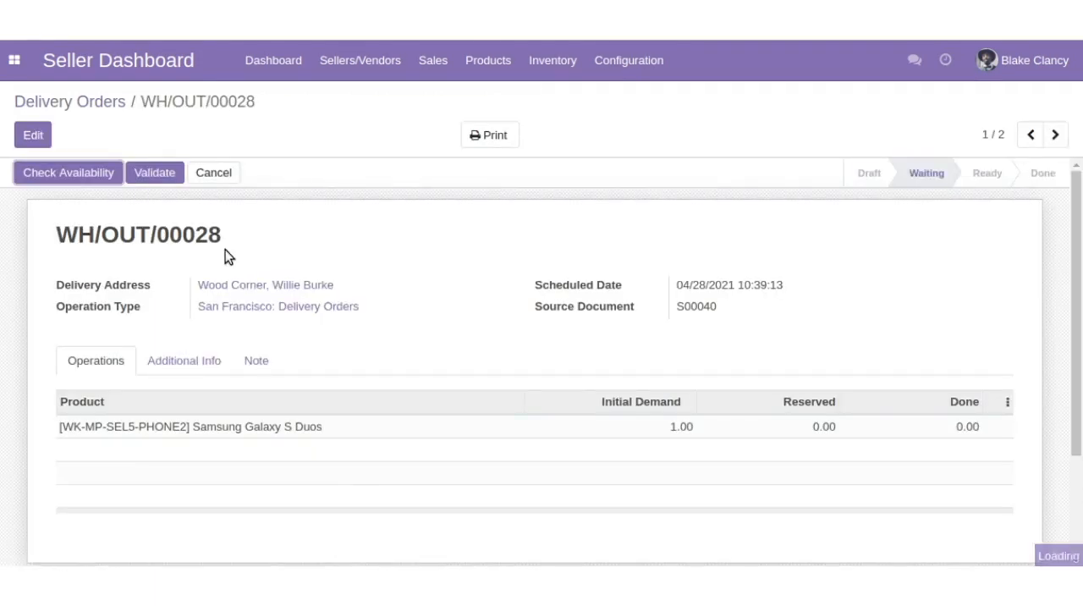
pyautogui.scroll(-2, 225, 250)
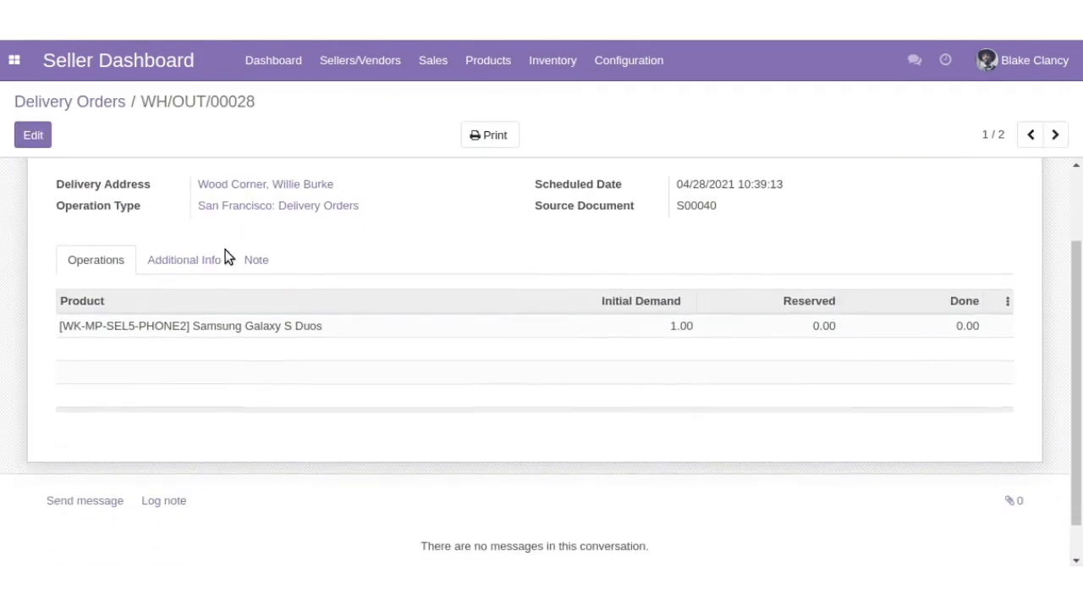
pyautogui.scroll(2, 225, 250)
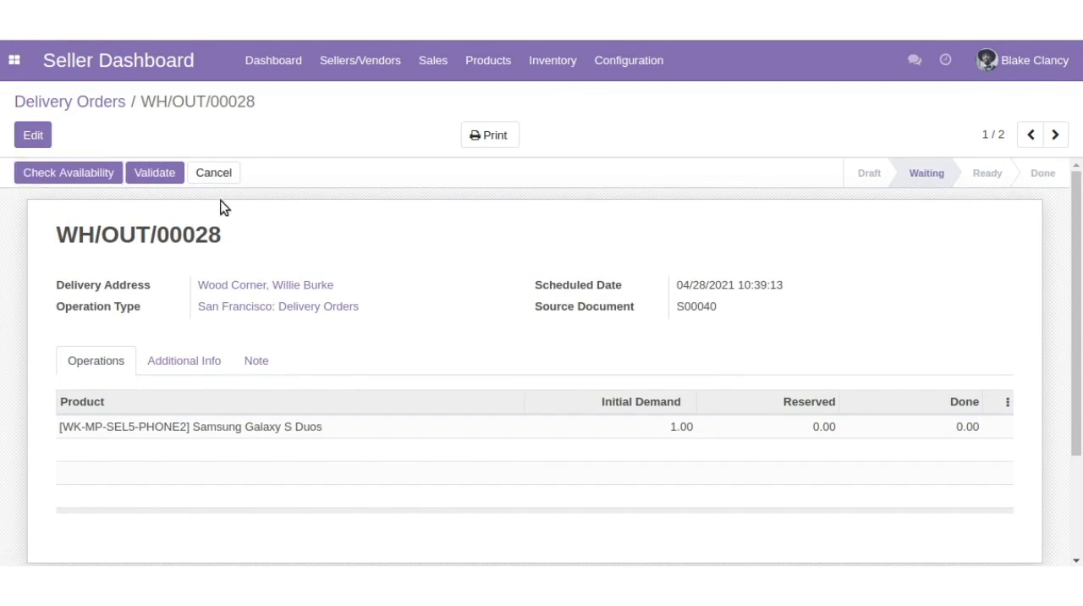
# - Open the seller's stock moves and view the details of the Samsung Galaxy S Duos move
pyautogui.click(558, 66)
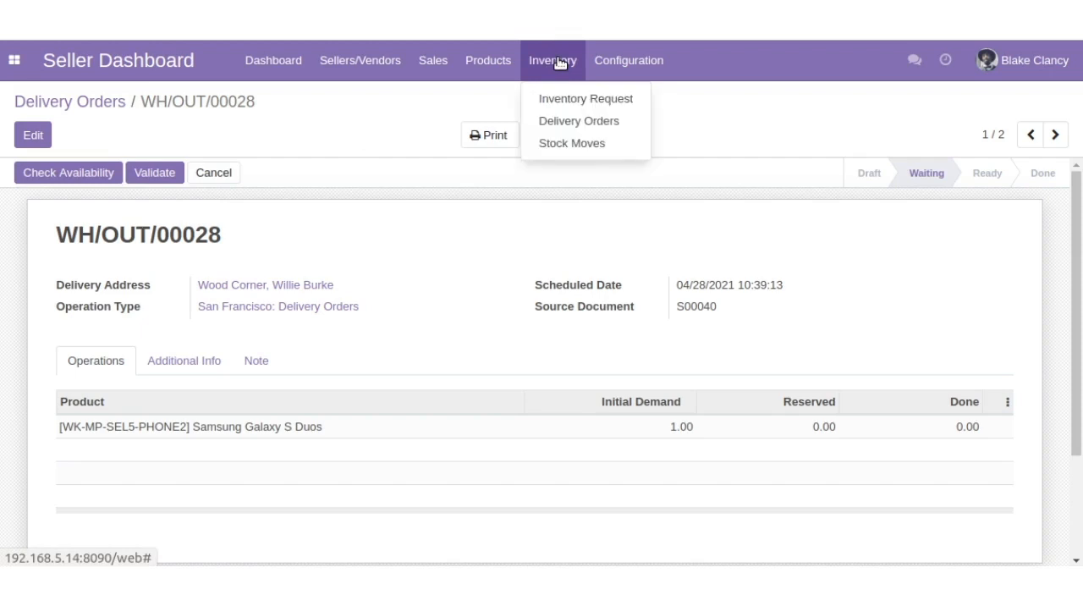
pyautogui.click(557, 143)
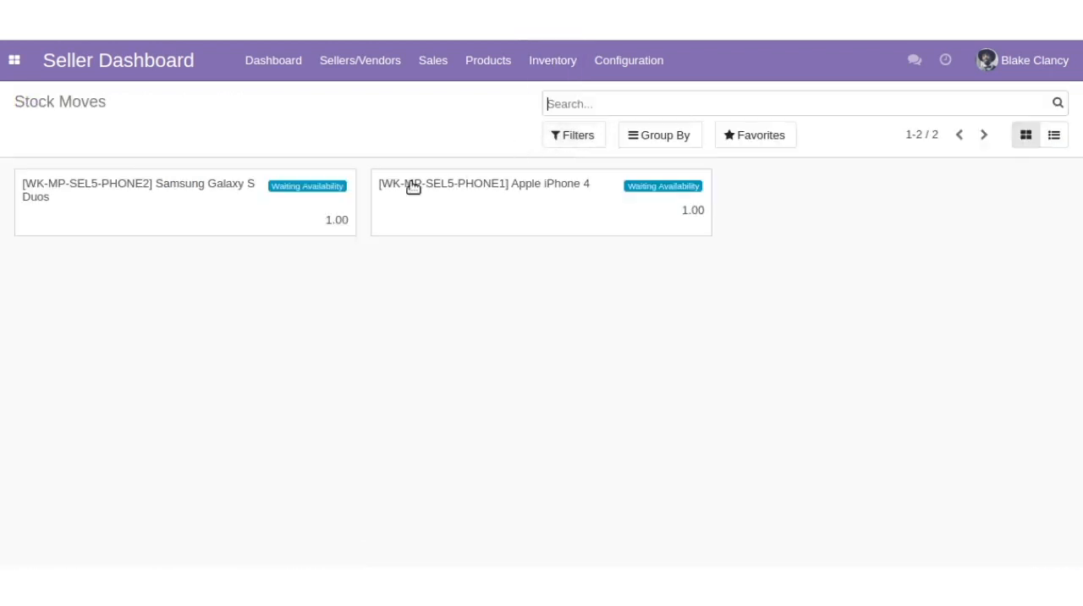
pyautogui.click(280, 185)
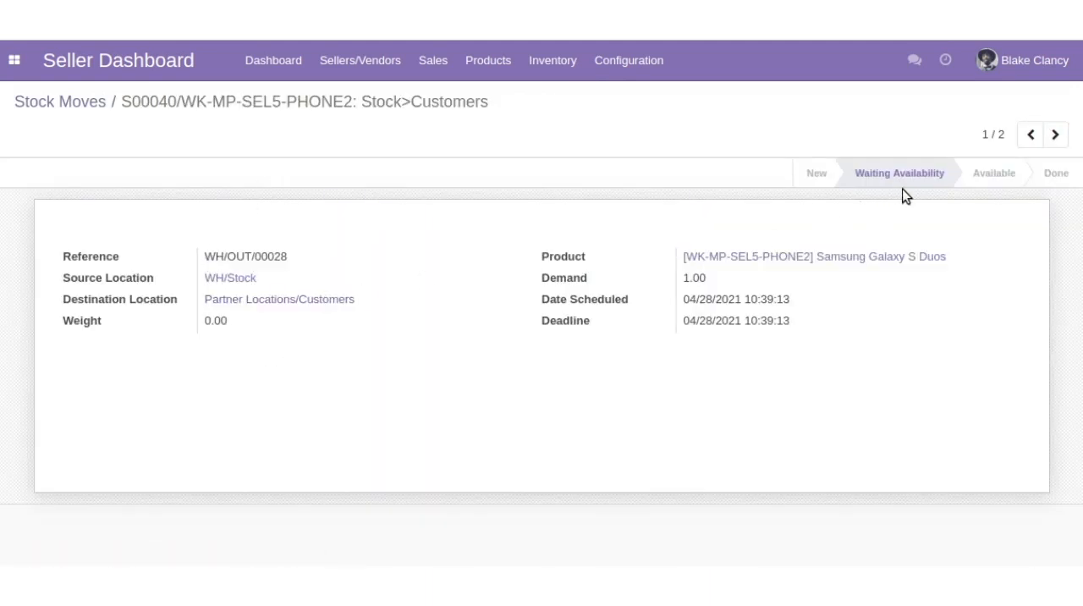
pyautogui.click(561, 77)
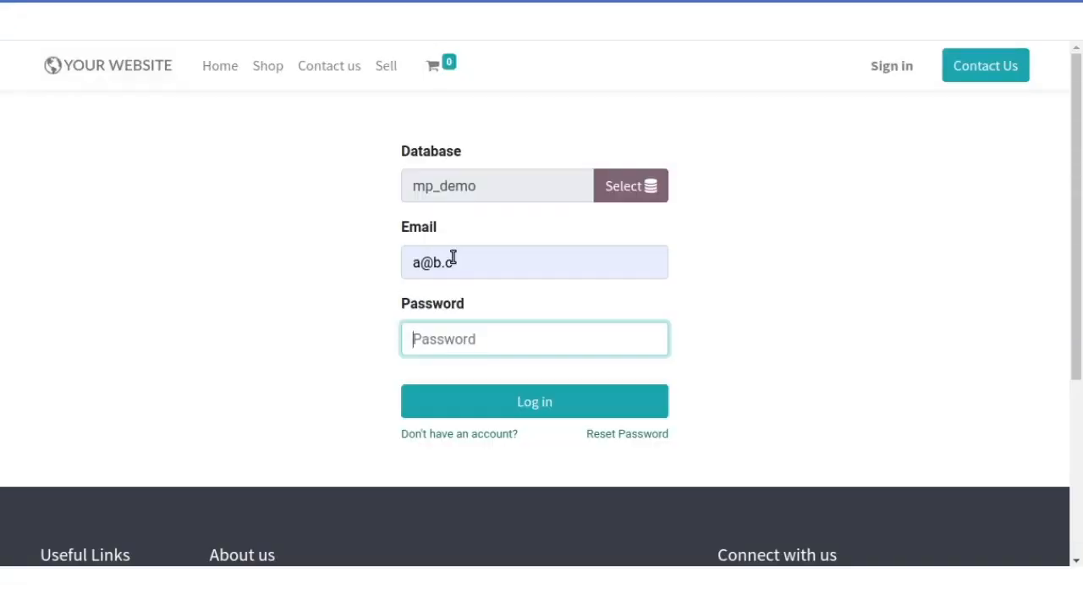
# - Log in with the customer's e-mail and account password, and open the marketplace's Sellers List from the home page
pyautogui.write('a@b.c')
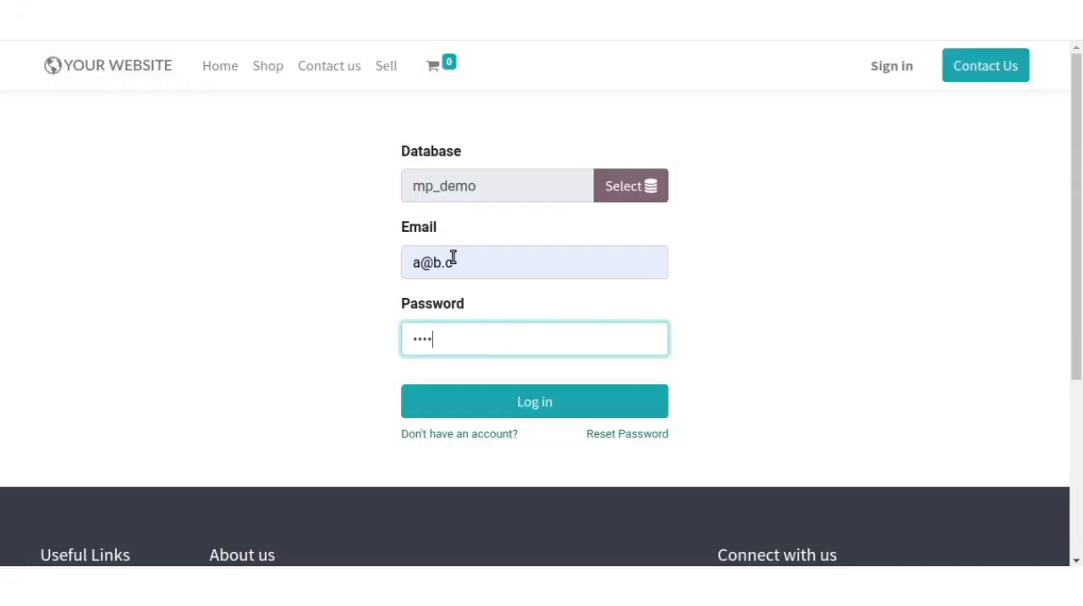
pyautogui.click(477, 412)
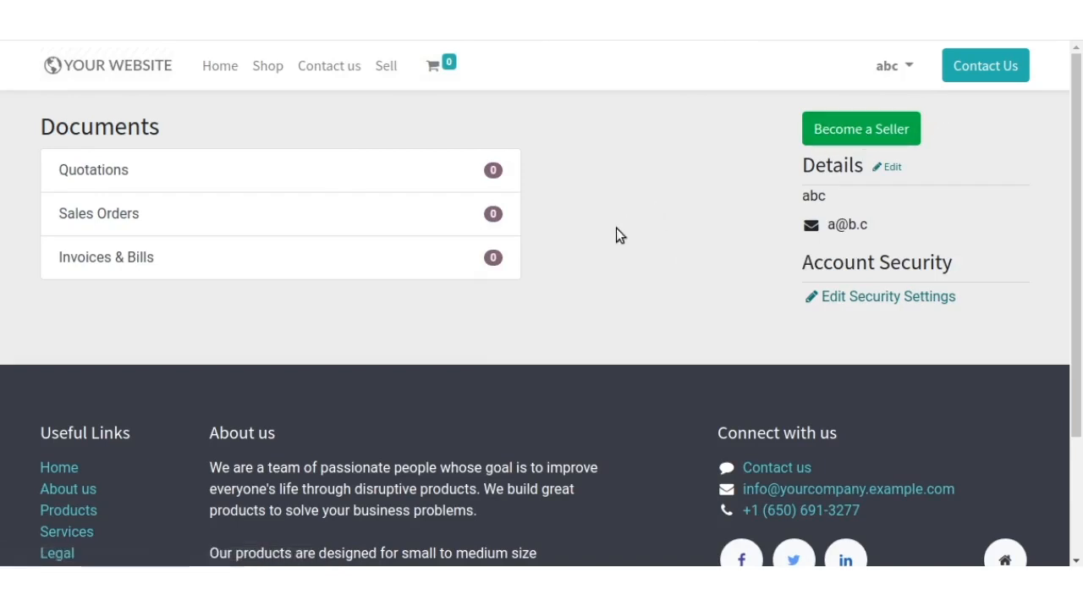
pyautogui.click(203, 74)
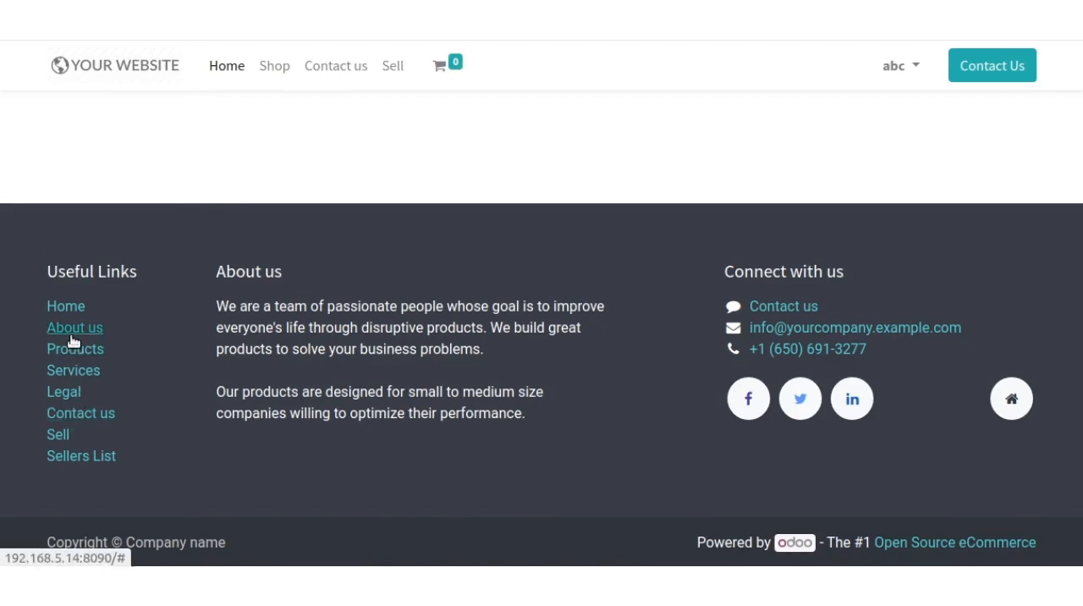
pyautogui.click(61, 458)
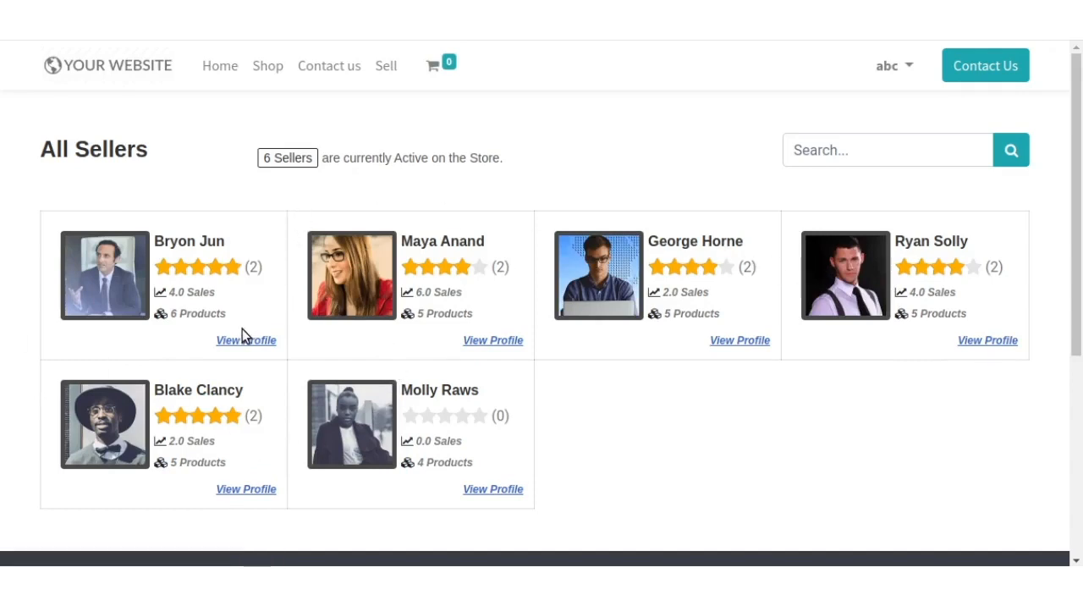
# - Browse the shop's products and view the details of the Orange Heel product
pyautogui.click(270, 74)
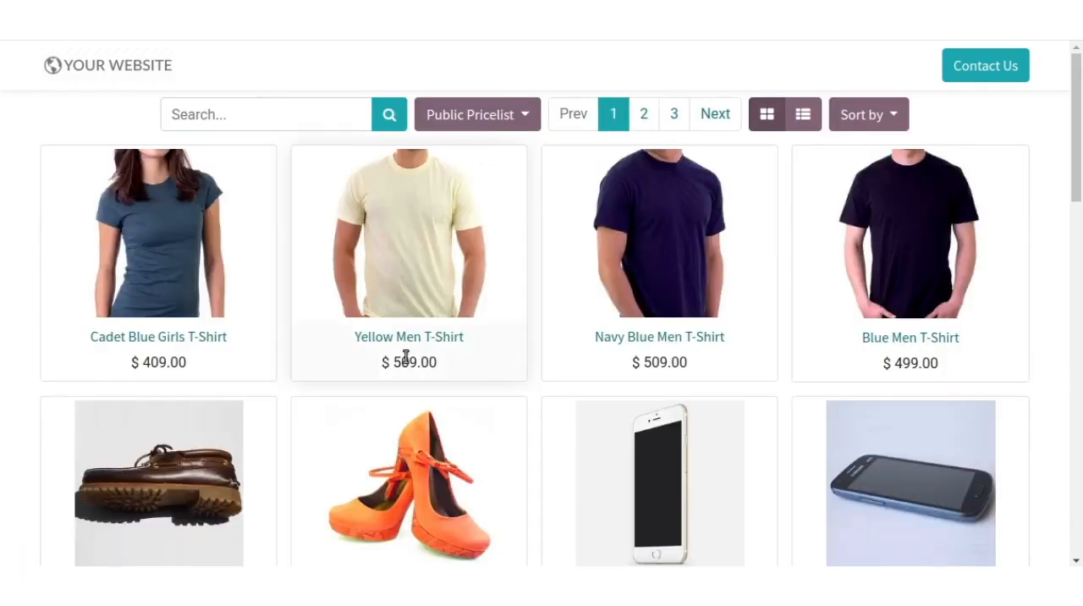
pyautogui.scroll(-5, 407, 357)
pyautogui.scroll(5, 406, 357)
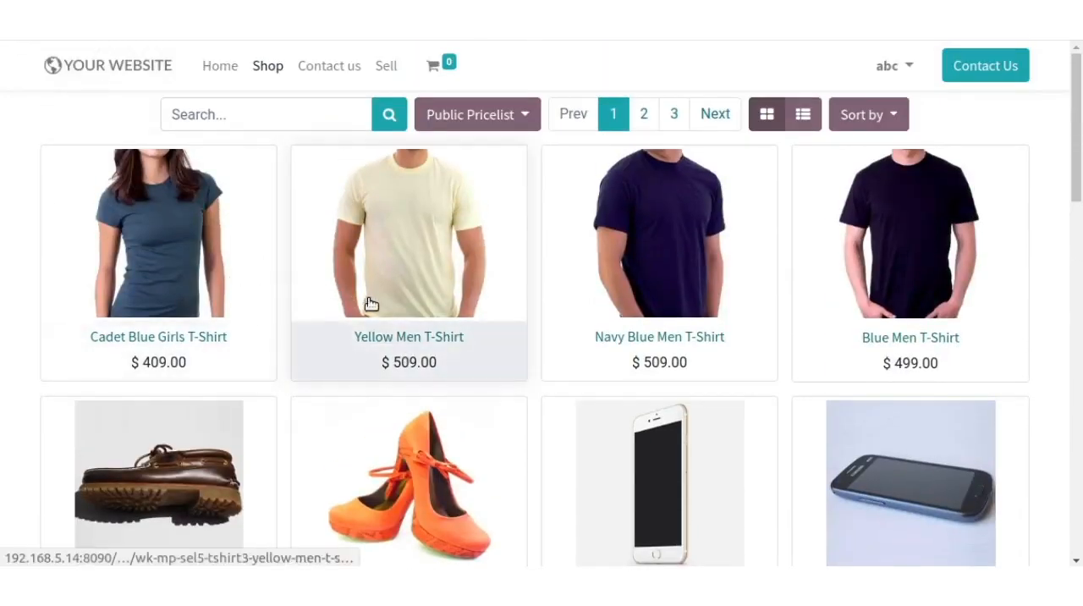
pyautogui.click(378, 453)
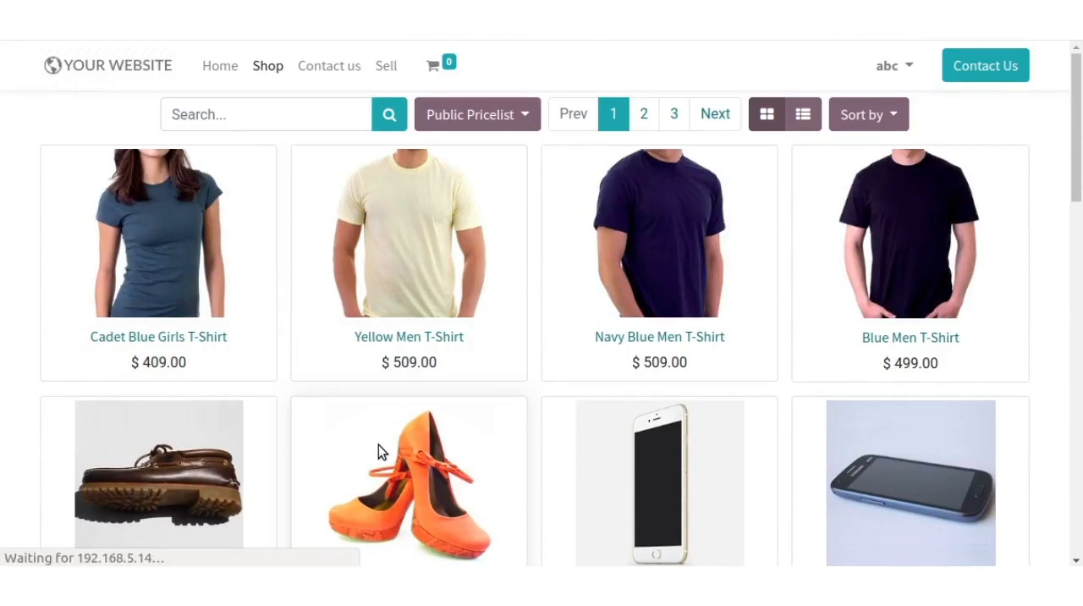
pyautogui.scroll(-5, 378, 449)
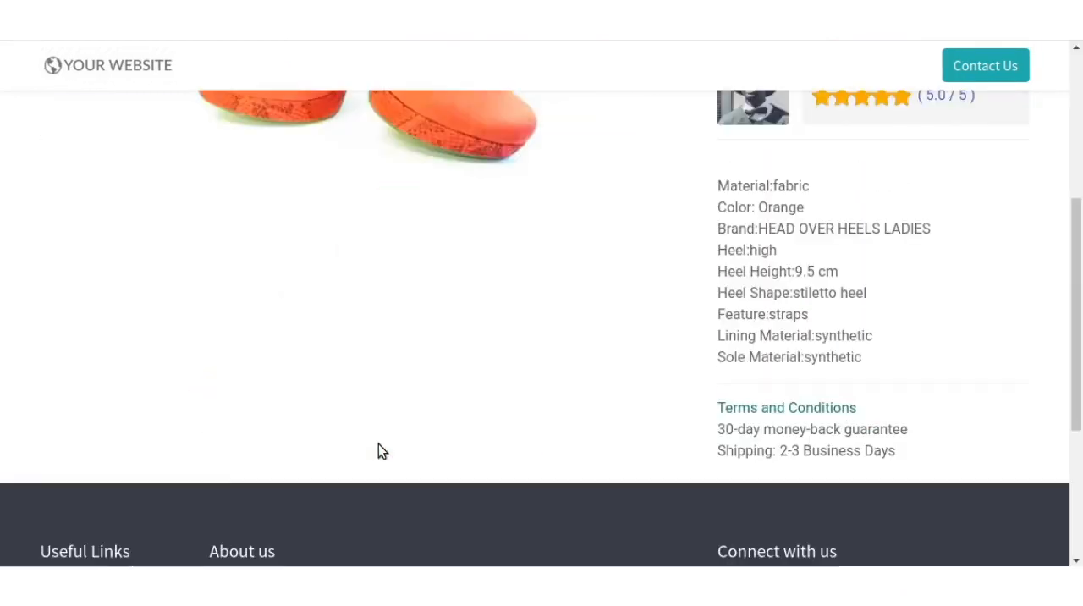
pyautogui.scroll(5, 387, 449)
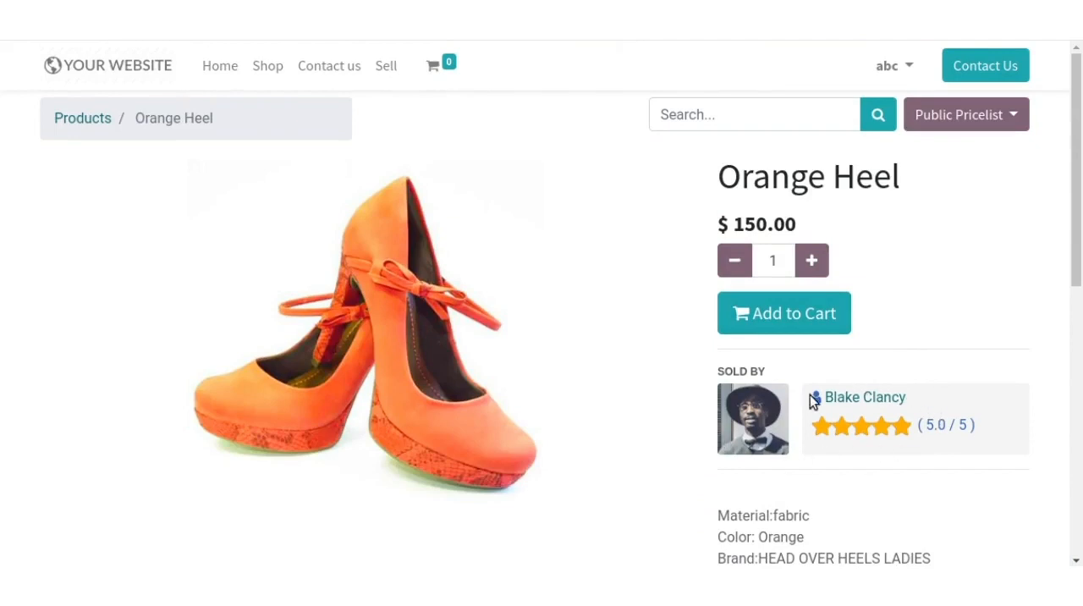
# - Open the profile of the Orange Heel's seller and review all products and the recently added products
pyautogui.click(853, 397)
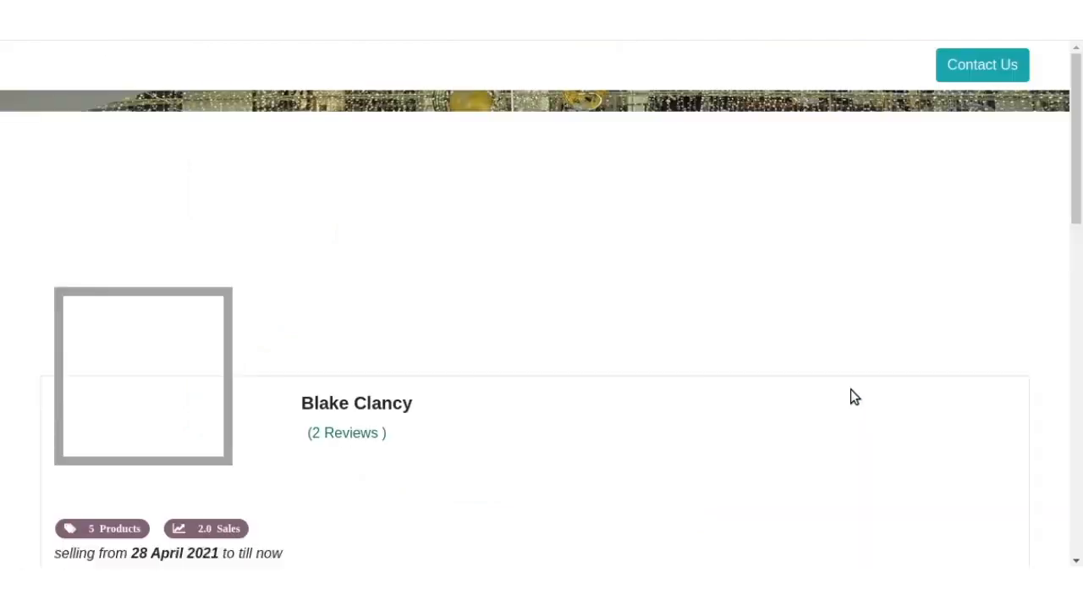
pyautogui.scroll(-3, 476, 418)
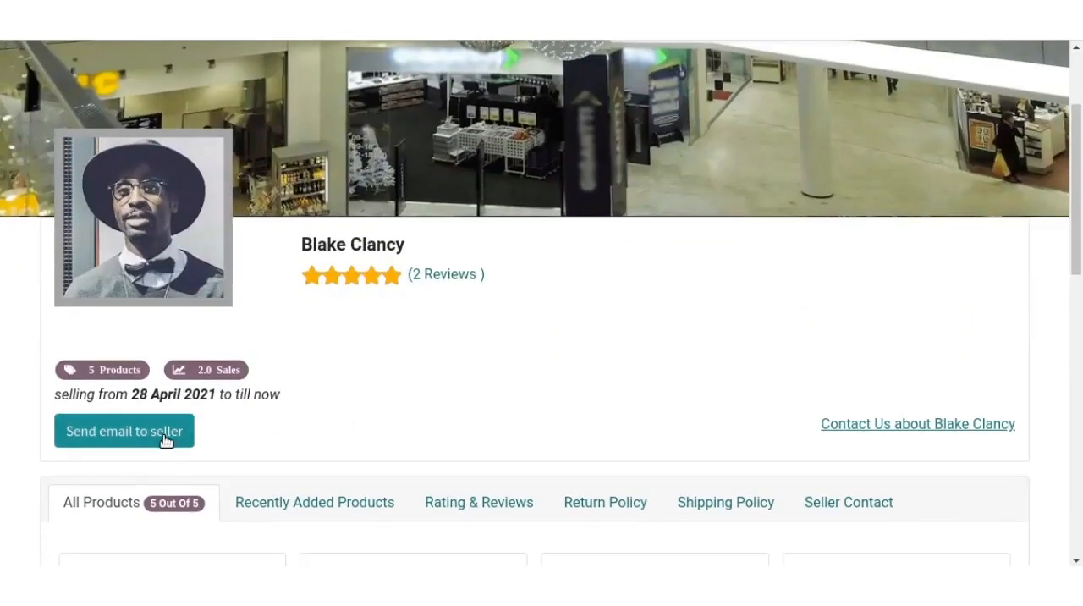
pyautogui.scroll(-5, 341, 435)
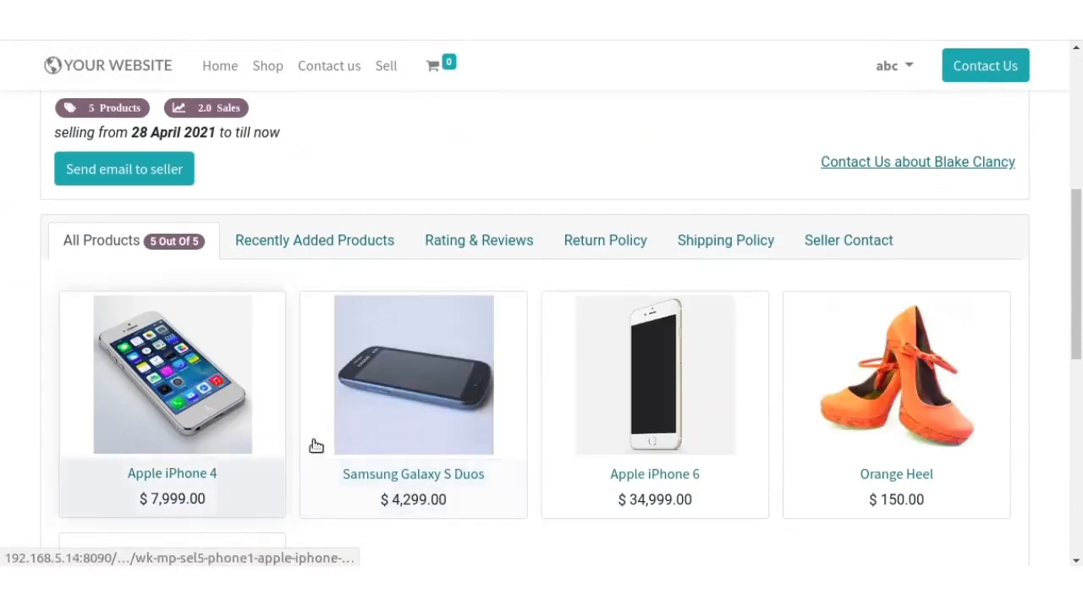
pyautogui.scroll(-2, 508, 451)
pyautogui.scroll(3, 508, 452)
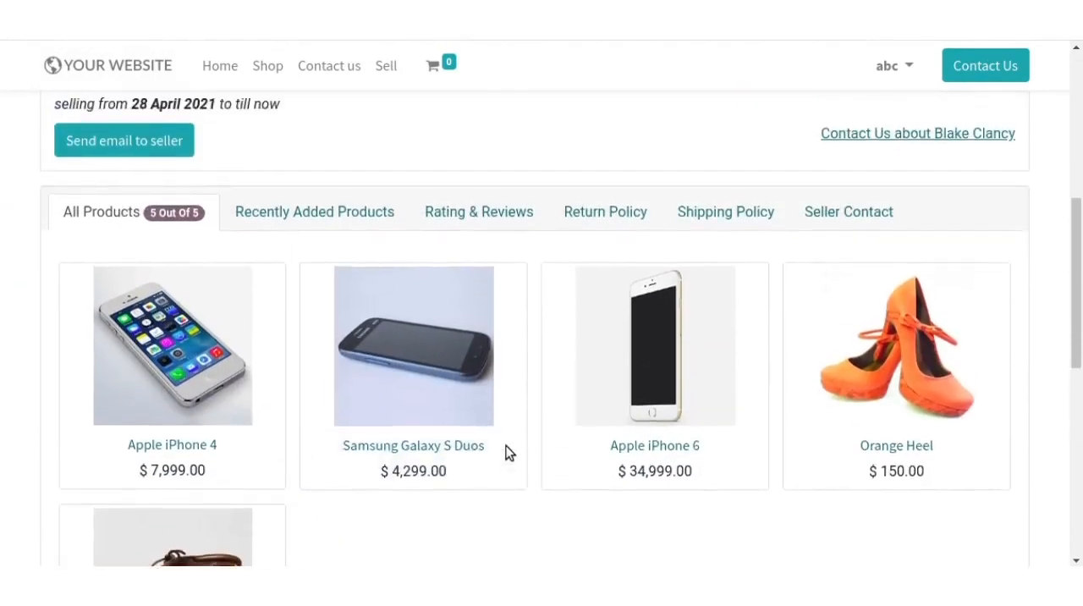
pyautogui.click(359, 337)
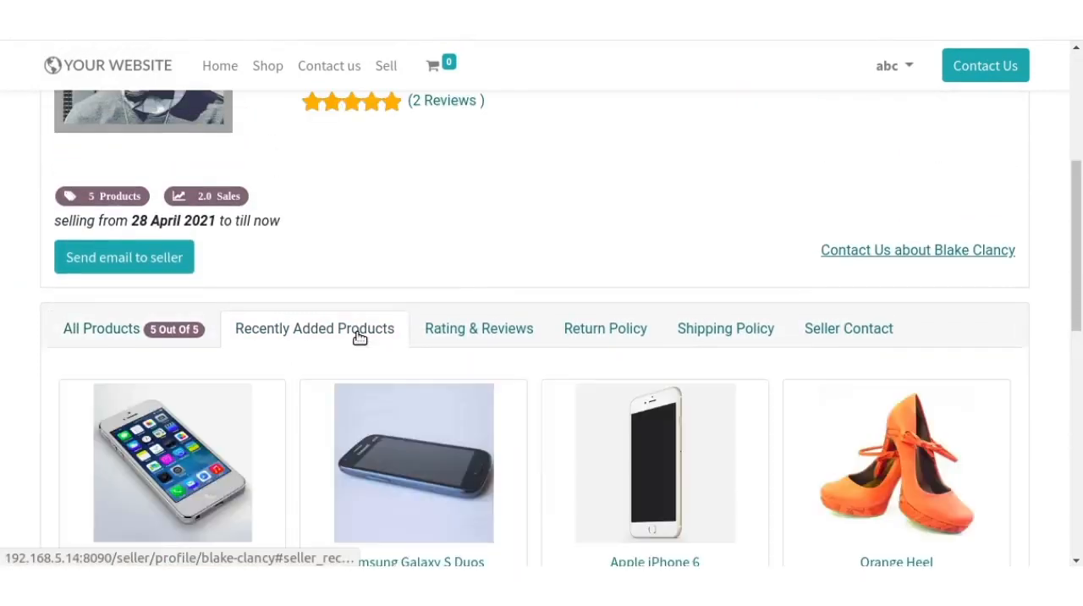
pyautogui.scroll(2, 364, 334)
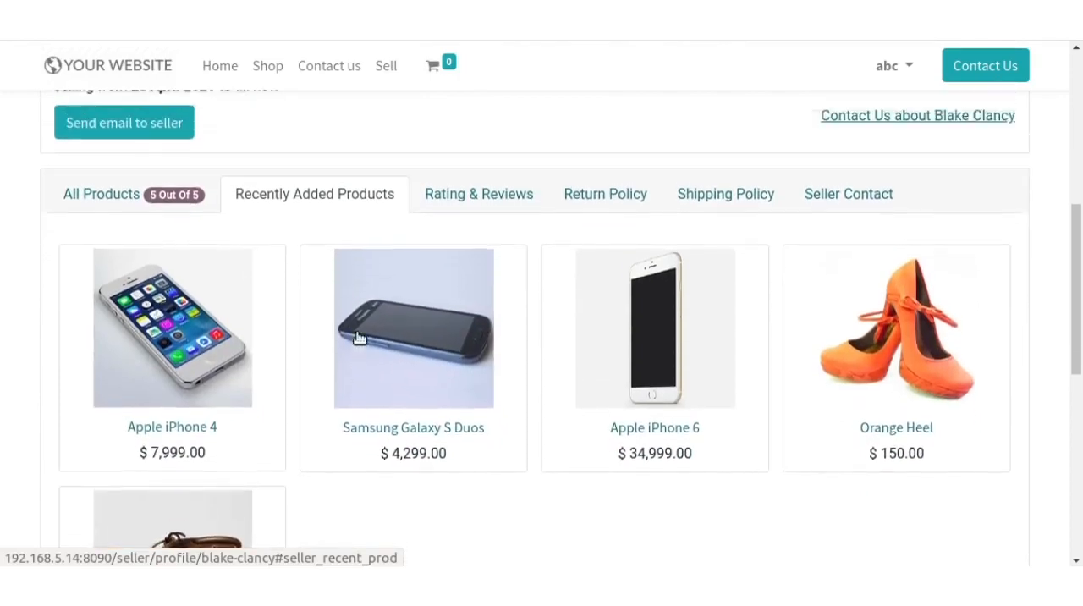
# - Open the seller's ratings and reviews and inspect the star rating, title and text fields for writing a review
pyautogui.click(433, 308)
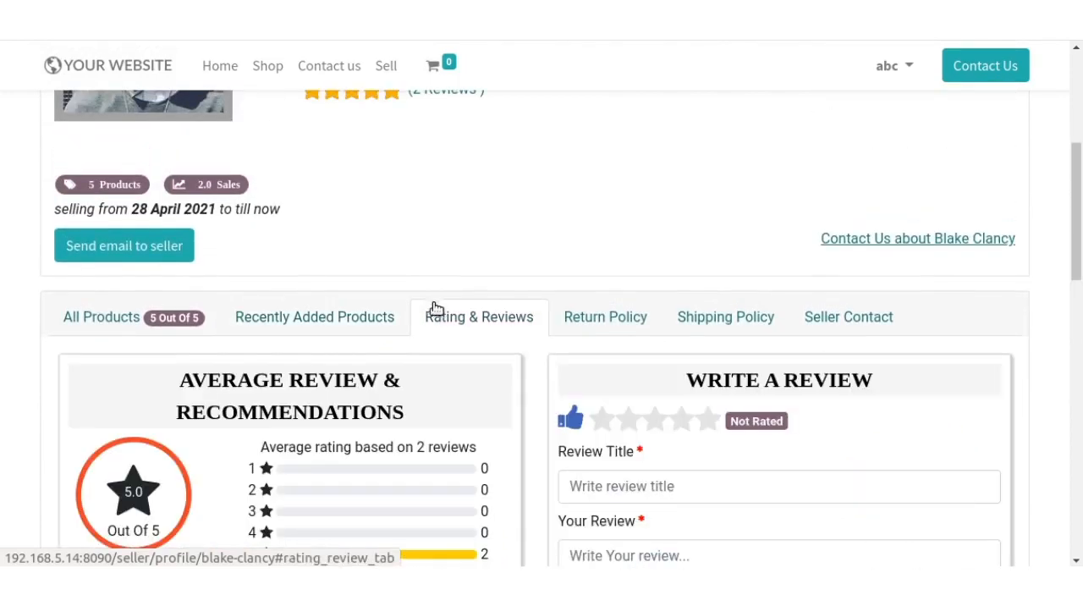
pyautogui.scroll(-2, 474, 355)
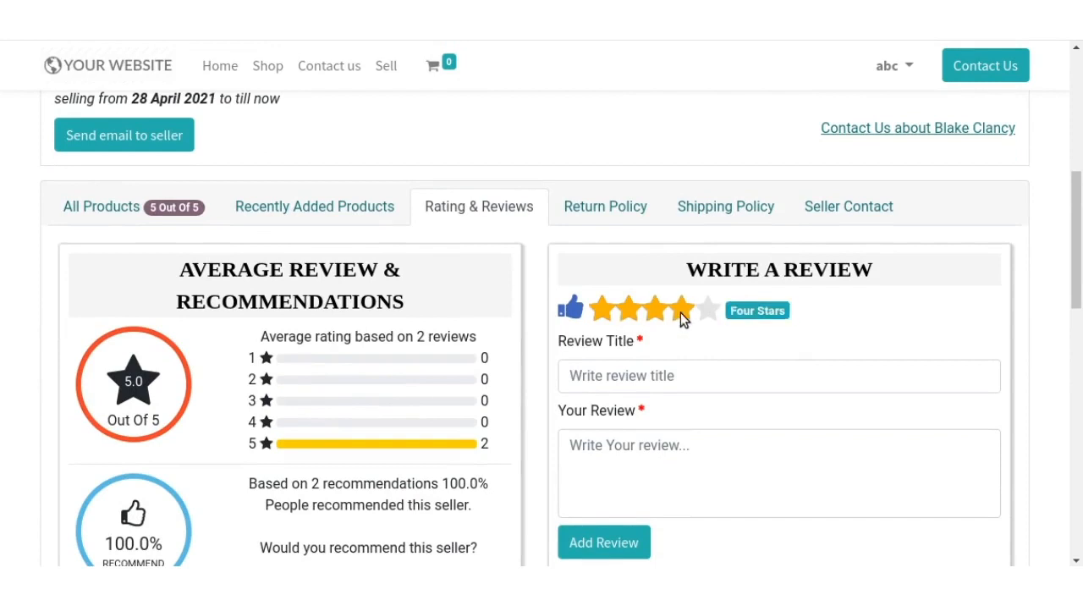
pyautogui.click(655, 375)
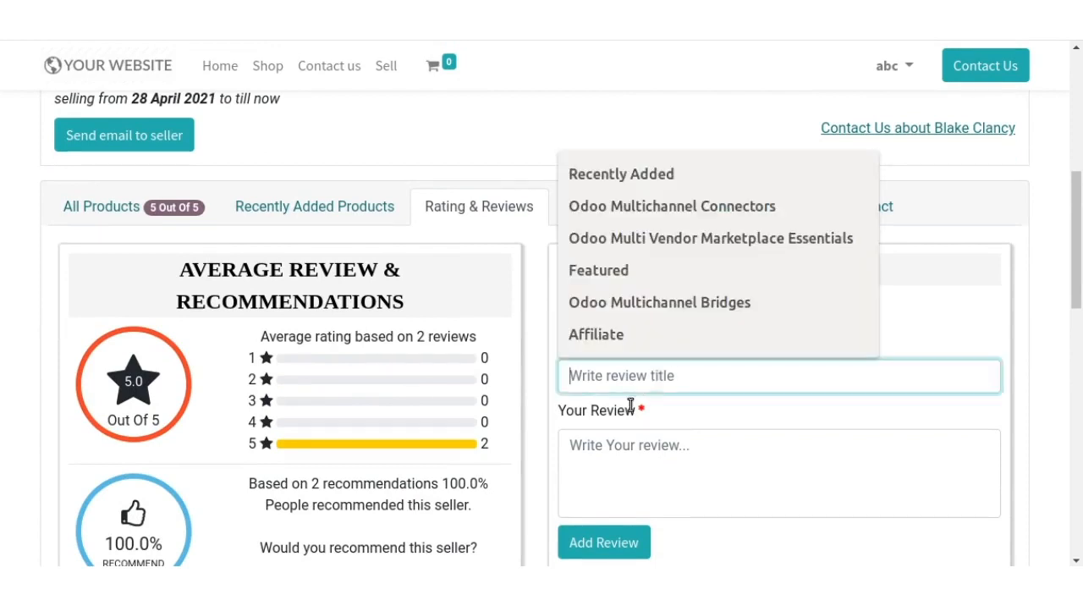
pyautogui.click(603, 457)
pyautogui.scroll(-2, 602, 461)
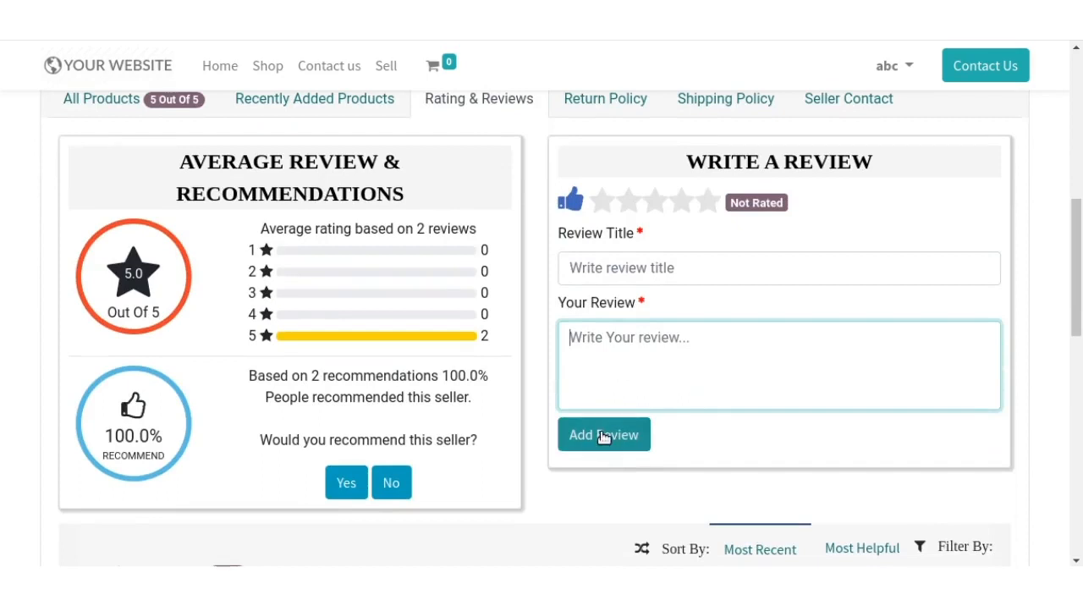
# - Examine the seller's existing reviews with their sorting, filter, comment and helpfulness options, and the seller recommendation choices
pyautogui.scroll(-2, 540, 459)
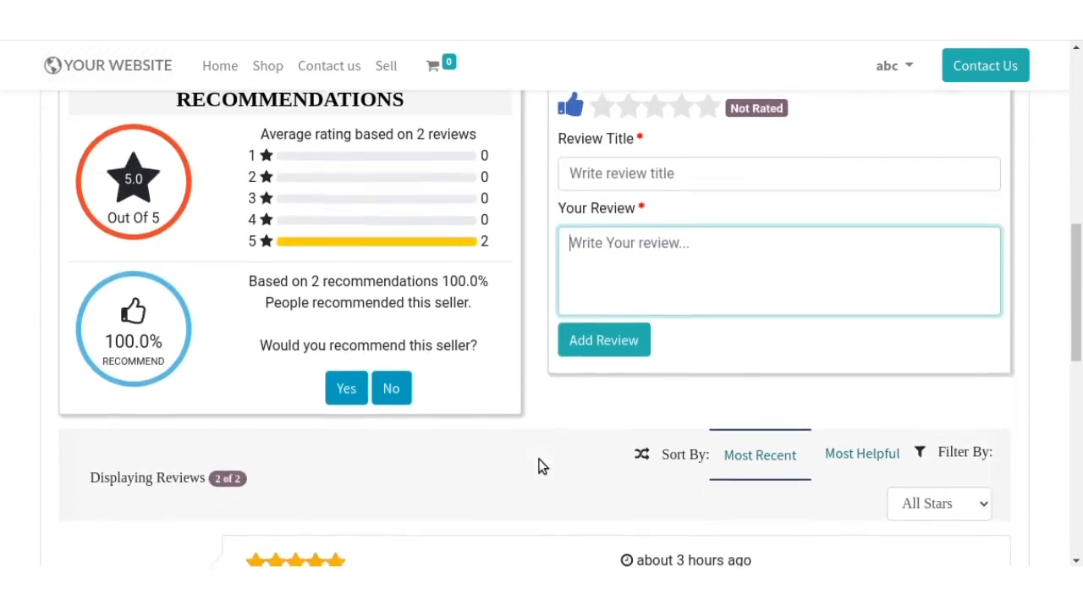
pyautogui.scroll(-2, 539, 461)
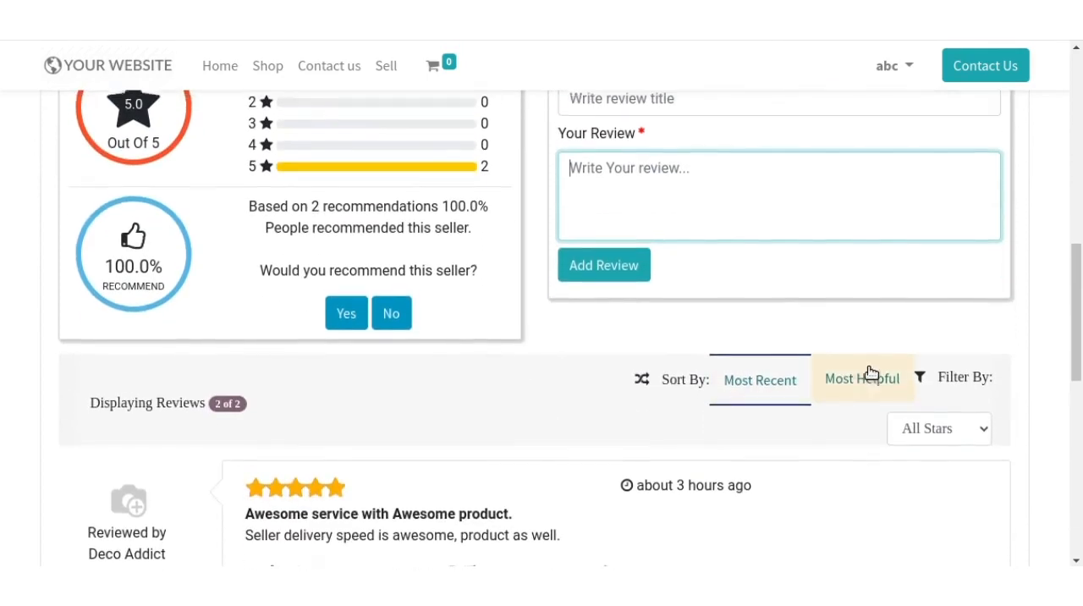
pyautogui.scroll(-2, 870, 368)
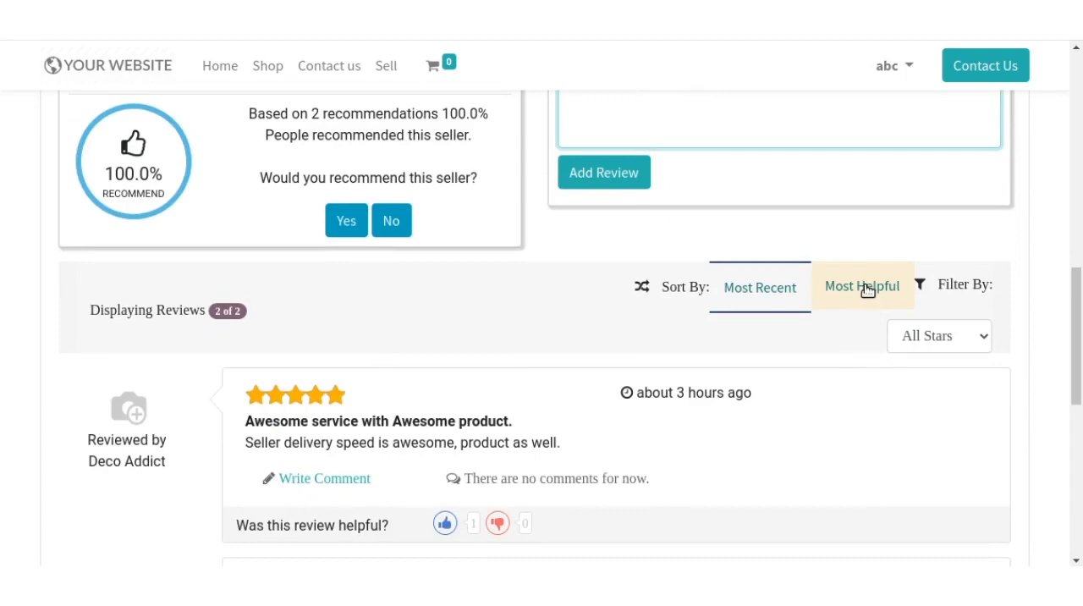
pyautogui.scroll(-2, 867, 290)
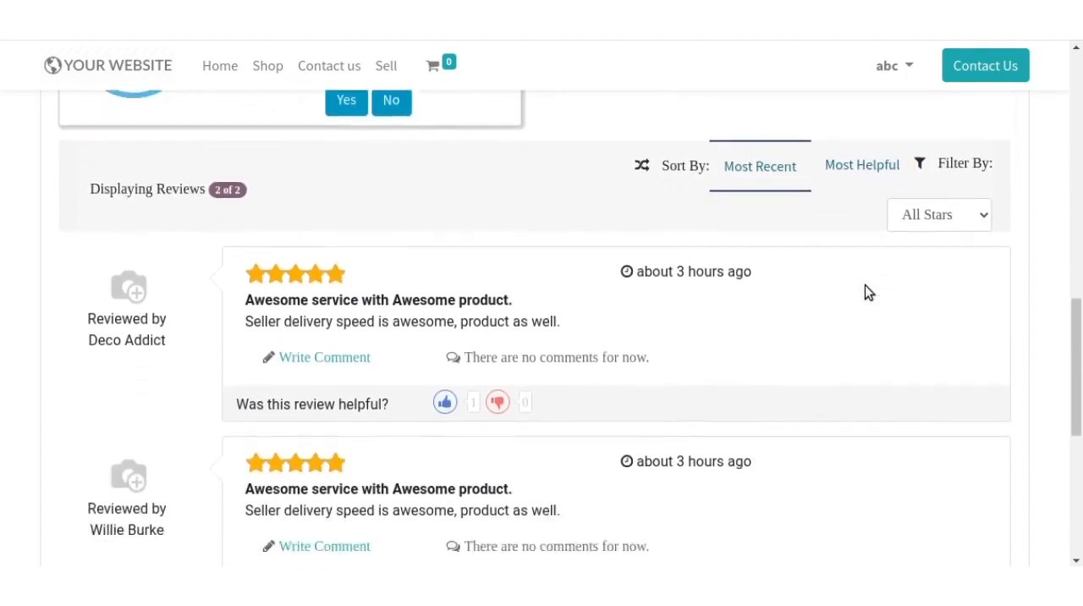
pyautogui.scroll(5, 865, 292)
pyautogui.scroll(-5, 865, 292)
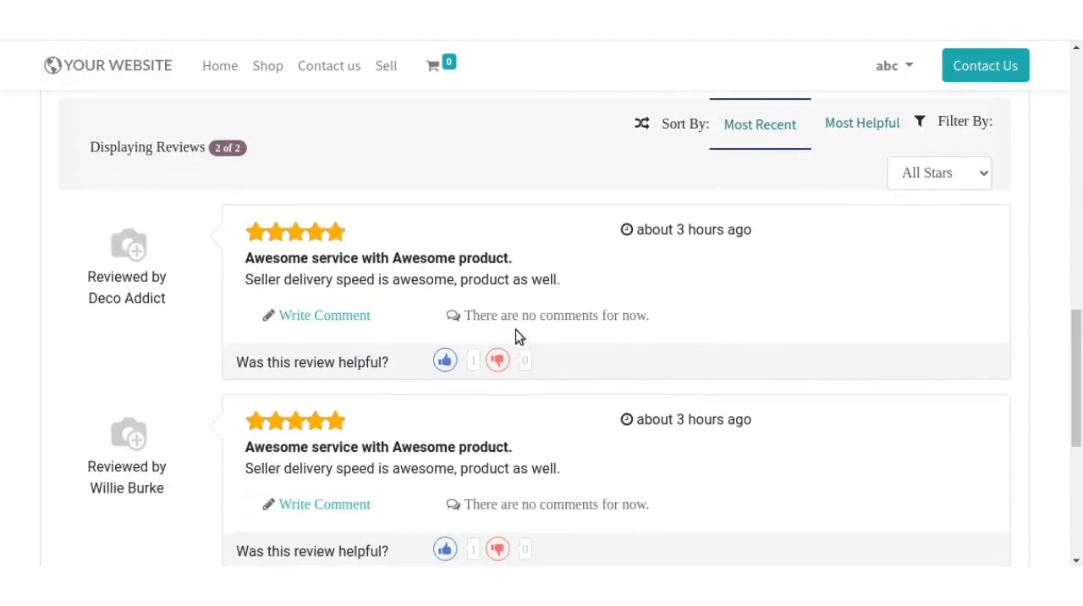
pyautogui.scroll(5, 442, 373)
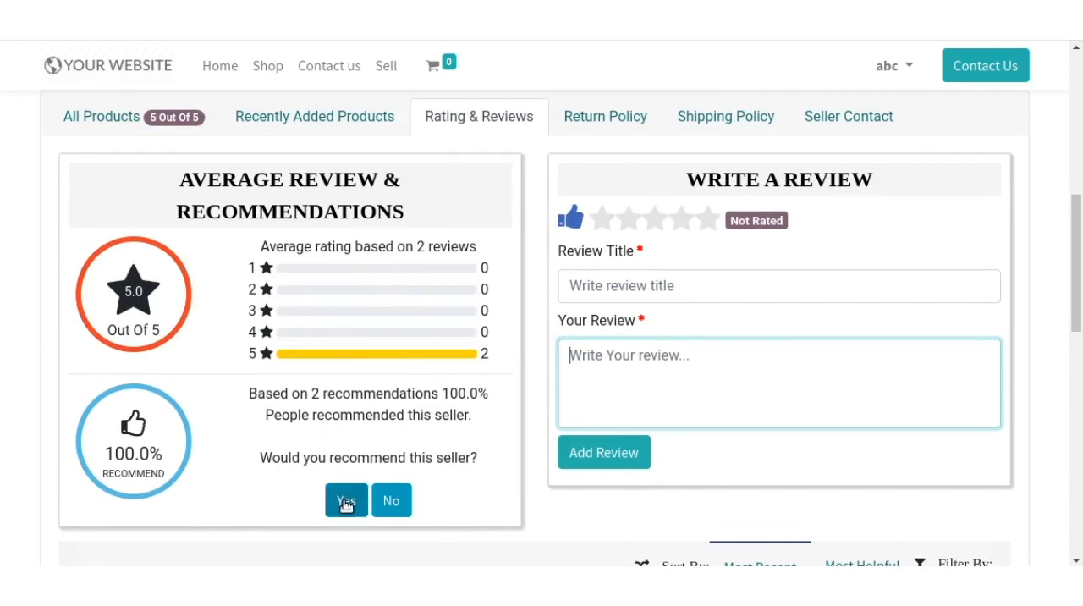
# - Read the seller's return policy and shipping policy
pyautogui.scroll(2, 510, 391)
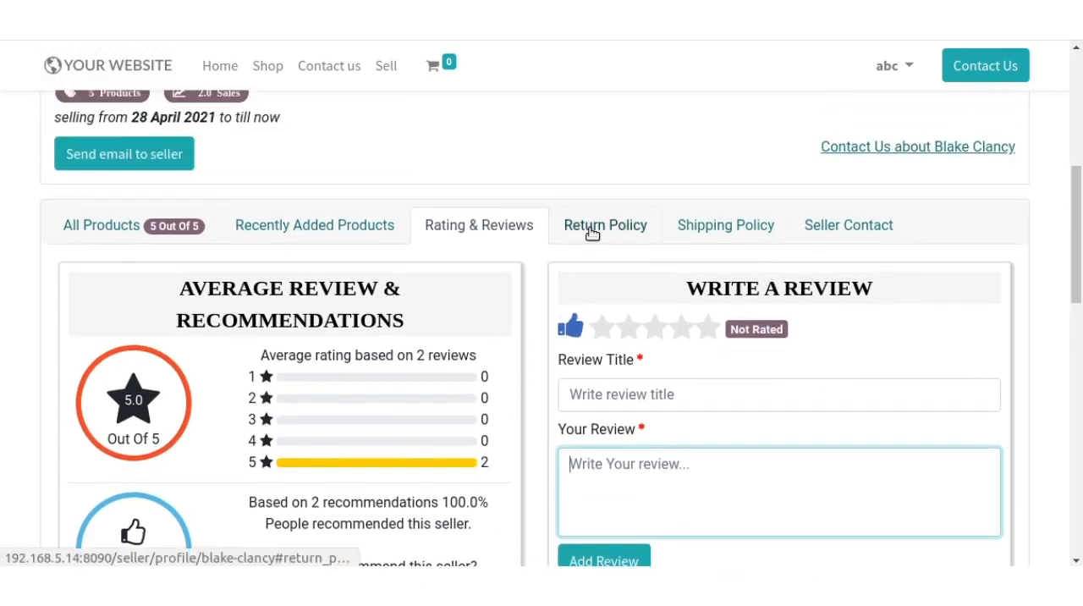
pyautogui.click(592, 236)
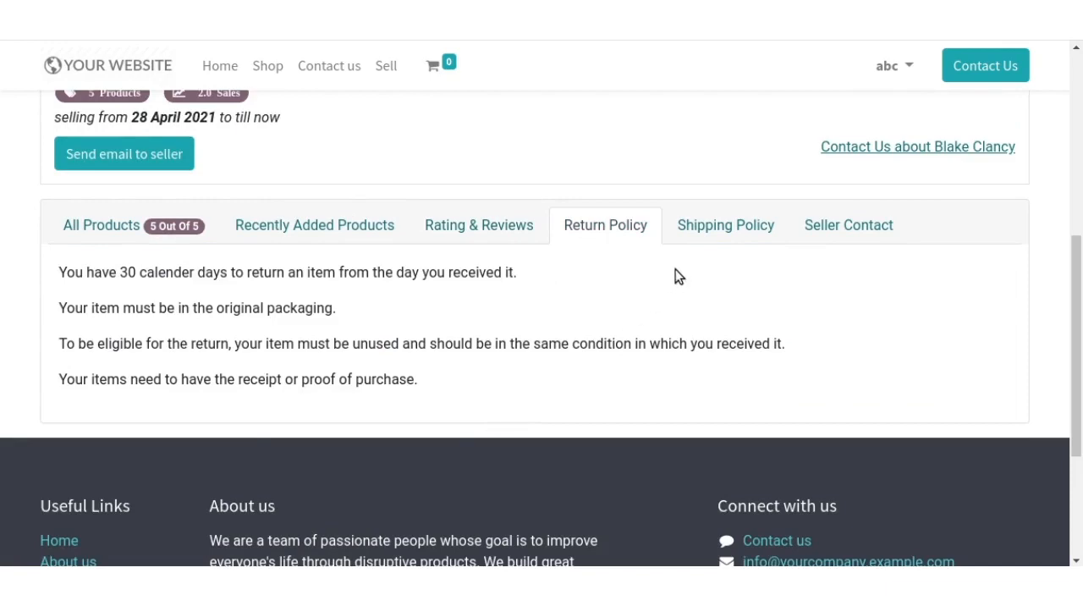
pyautogui.click(716, 237)
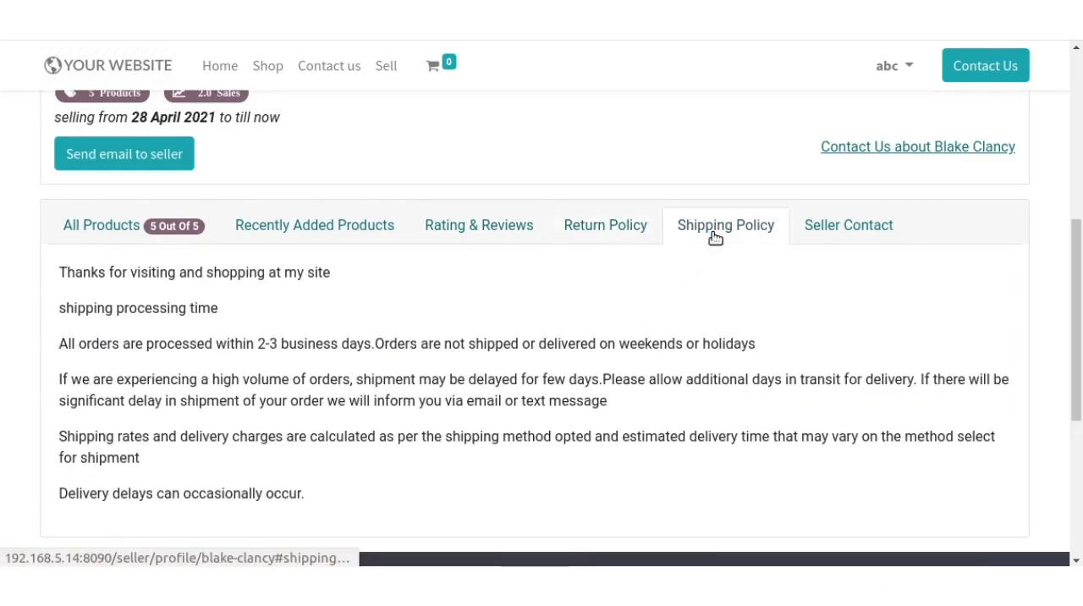
pyautogui.scroll(-2, 382, 403)
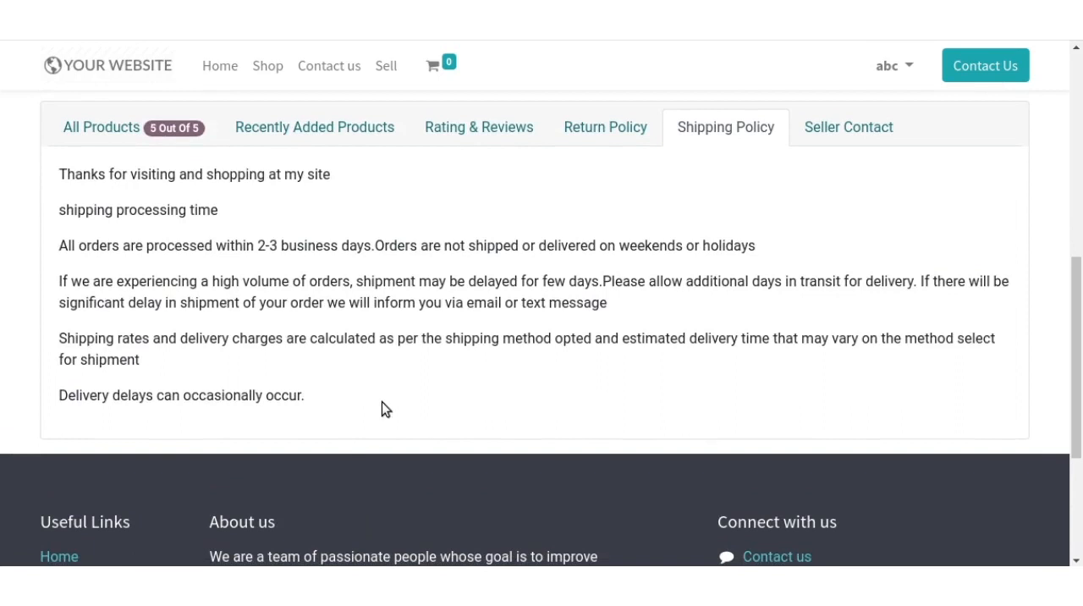
pyautogui.scroll(3, 382, 408)
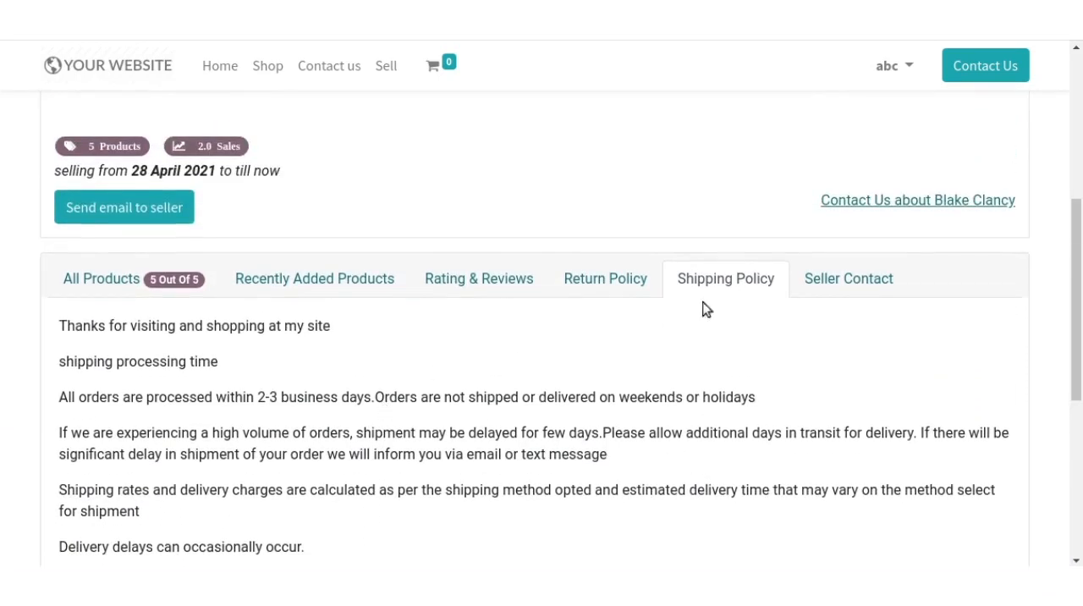
# - View the seller's contact details and the contact link on the profile, and return to the profile's banner
pyautogui.click(825, 279)
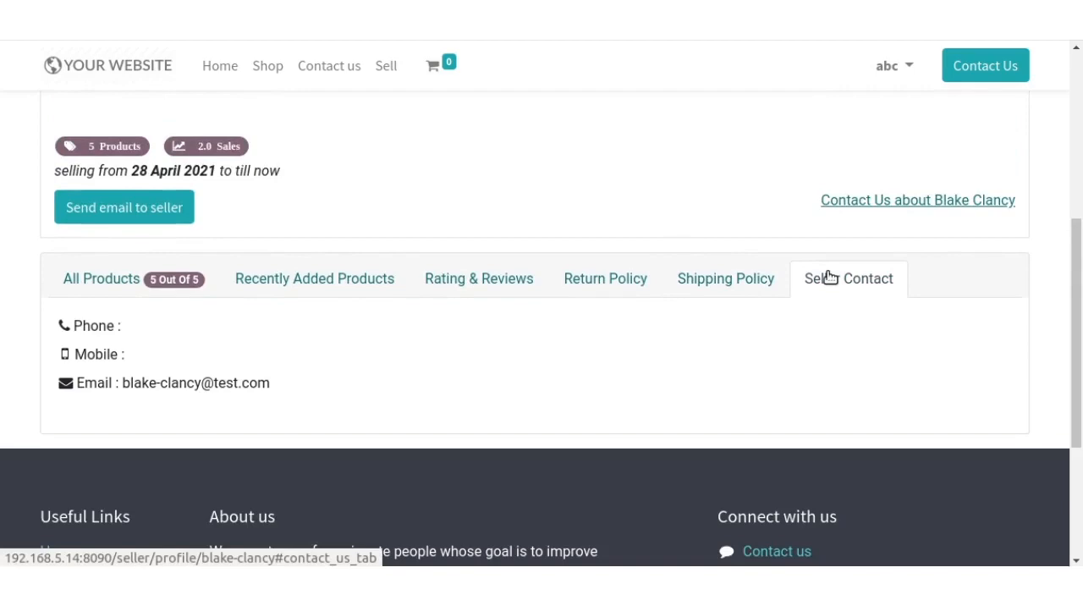
pyautogui.scroll(-3, 791, 325)
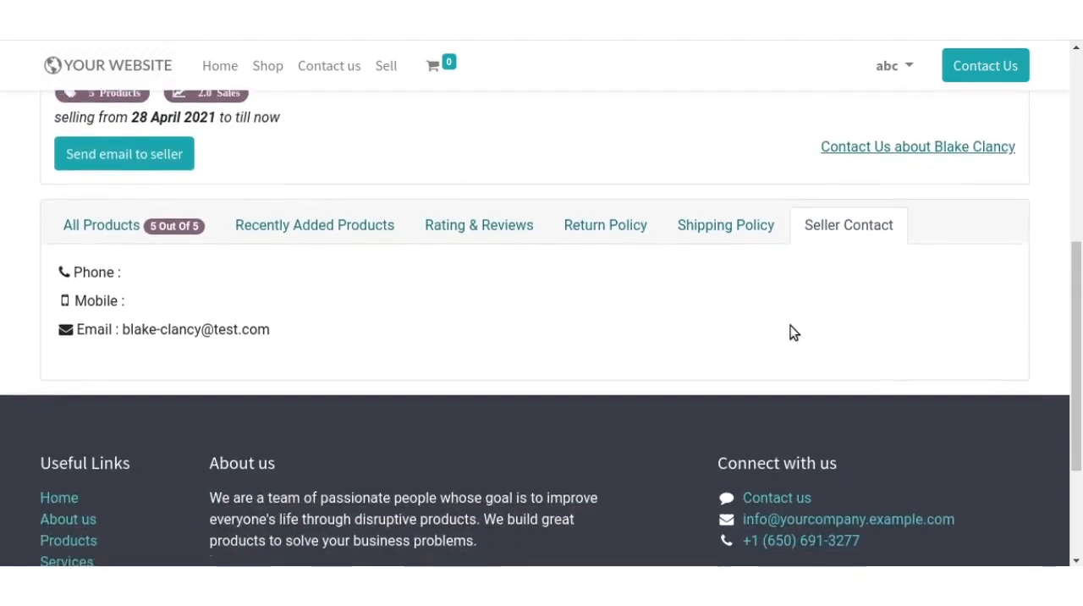
pyautogui.scroll(4, 791, 325)
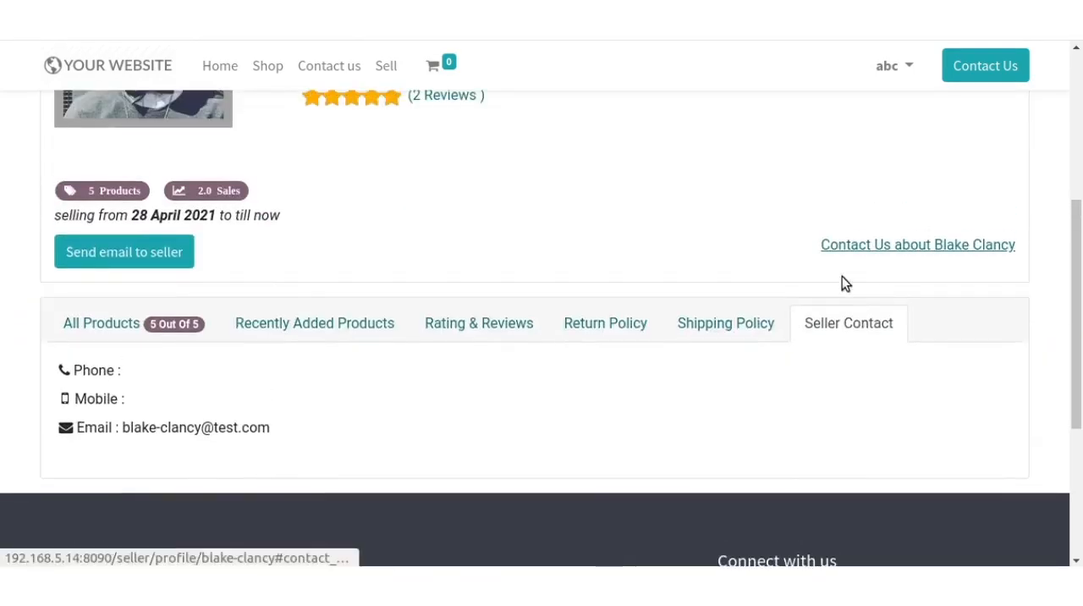
pyautogui.scroll(3, 873, 250)
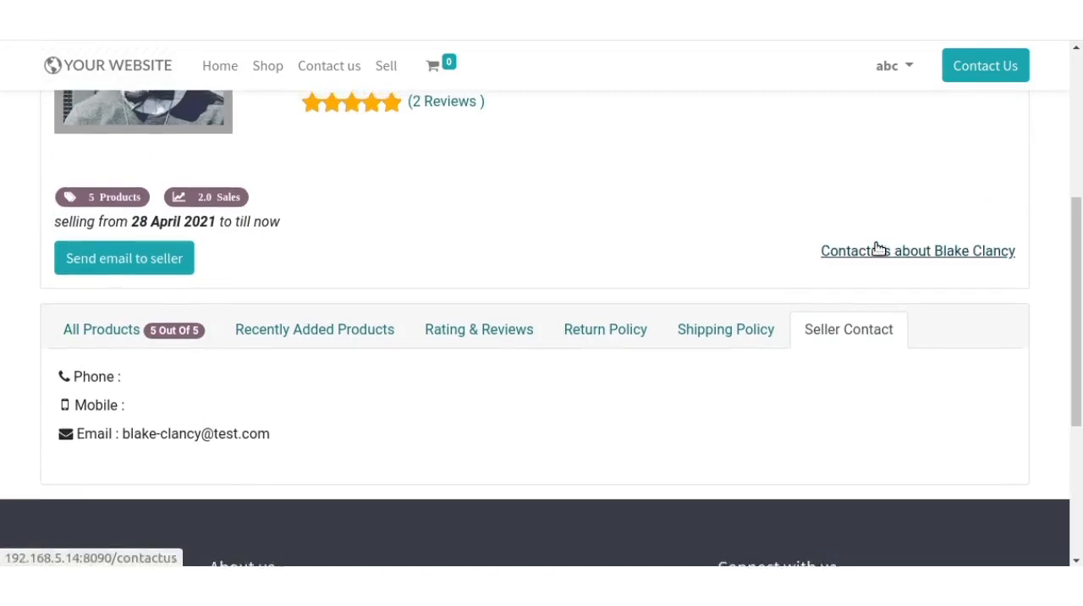
pyautogui.scroll(4, 879, 248)
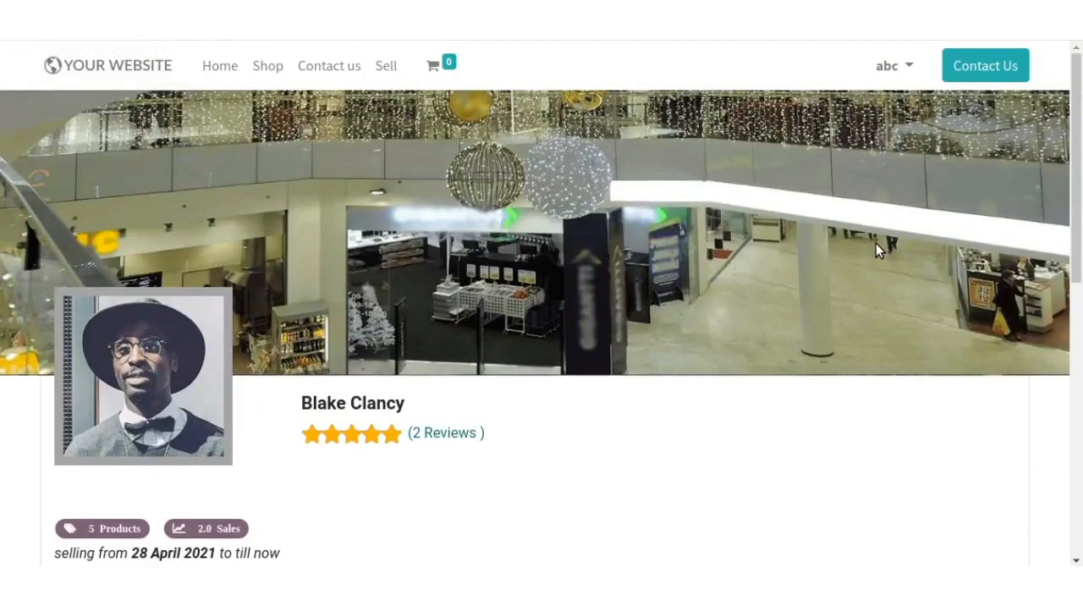